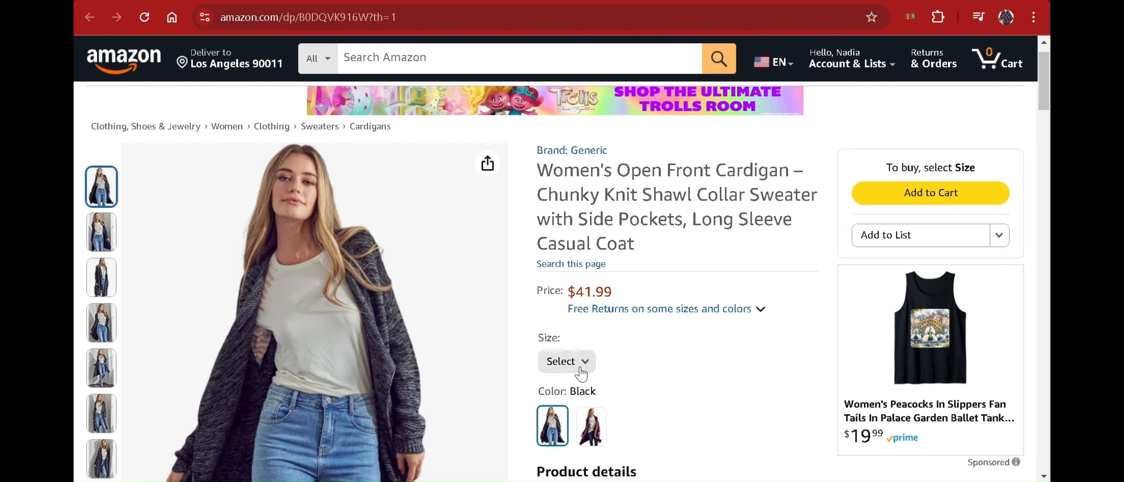
Look over the size options of the open front cardigan listing and the OSTOO shacket jacket product page for comparison.
click(579, 370)
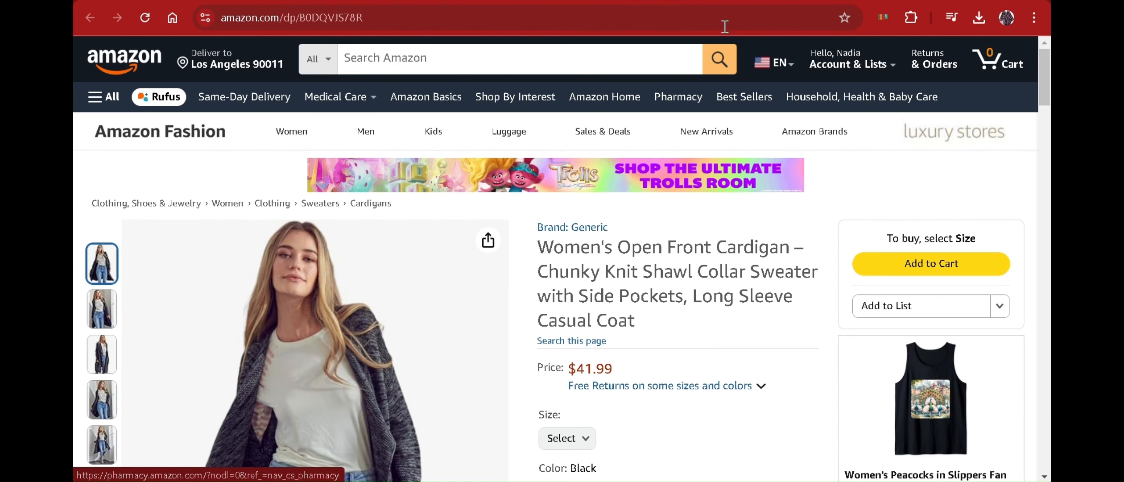
click(709, 0)
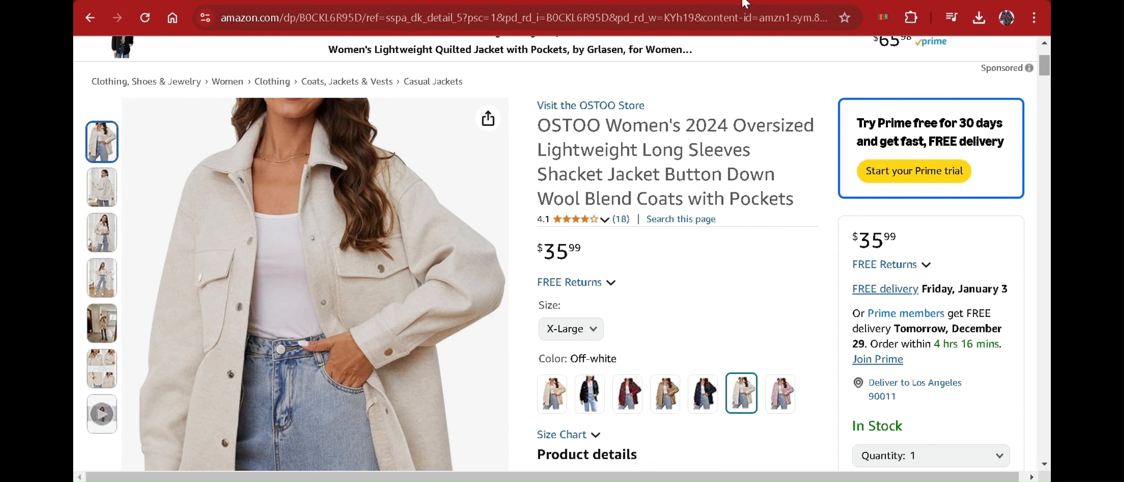
click(660, 0)
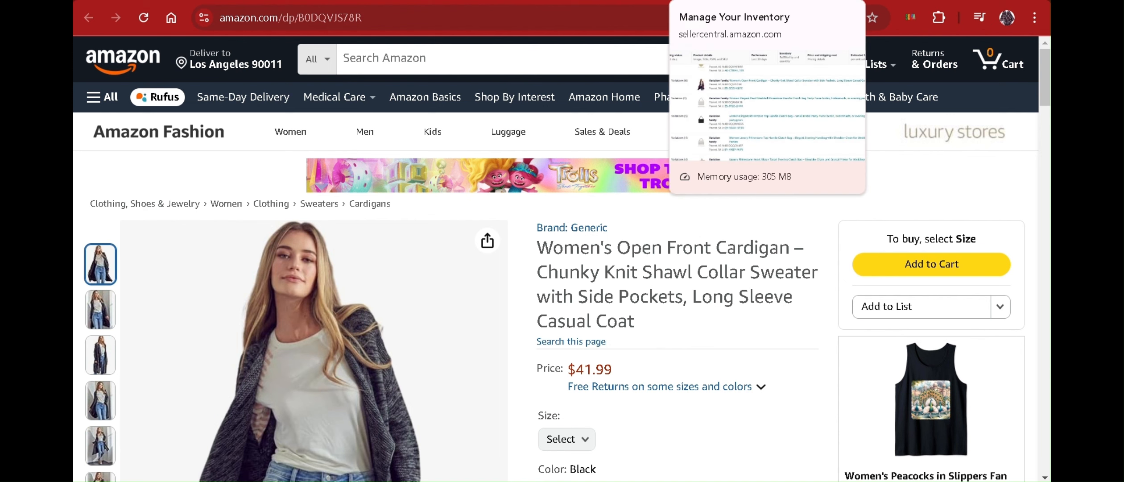
Expand the Women's Open Front Cardigan variation family in the Seller Central inventory and examine its child listings.
click(705, 1)
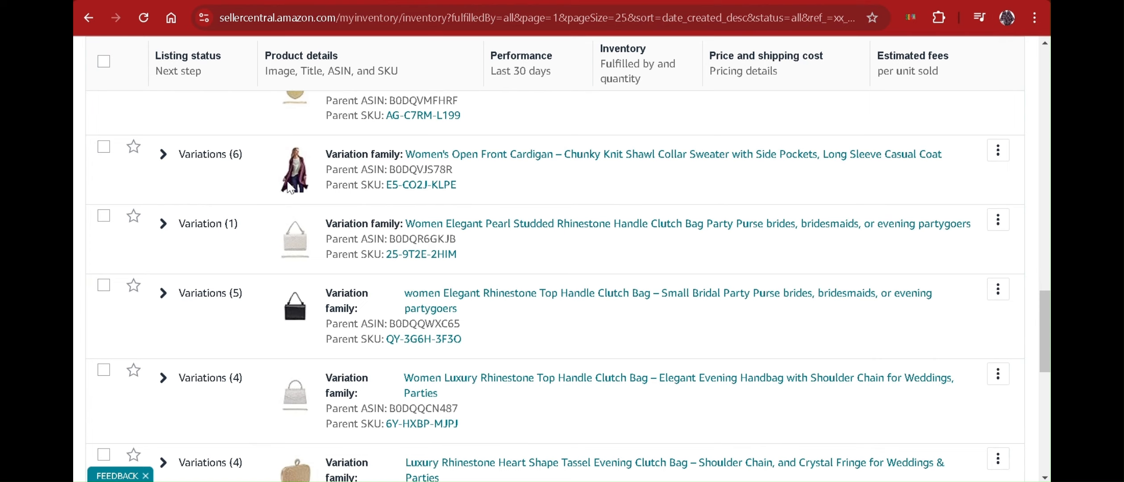
click(165, 158)
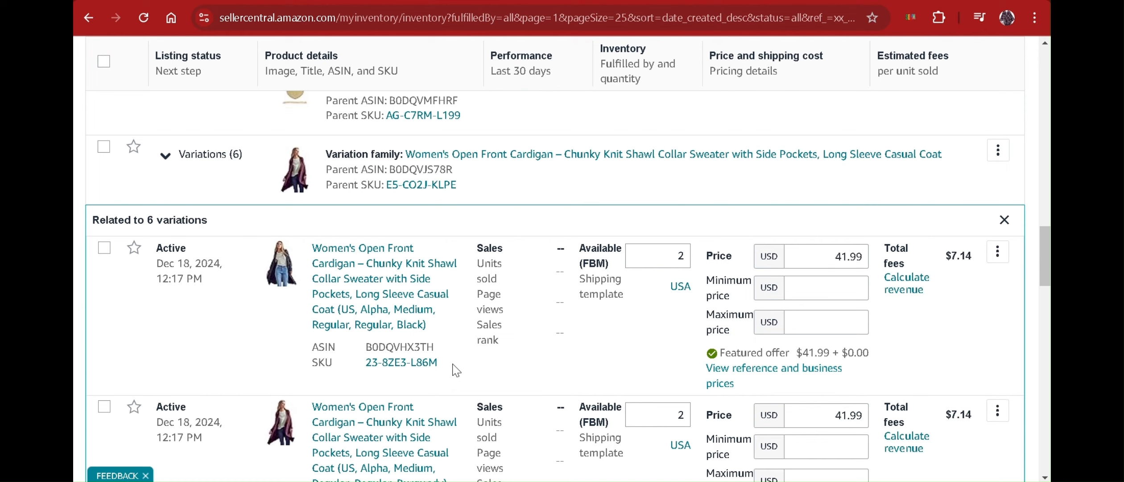
scroll(481, 2, up, 1)
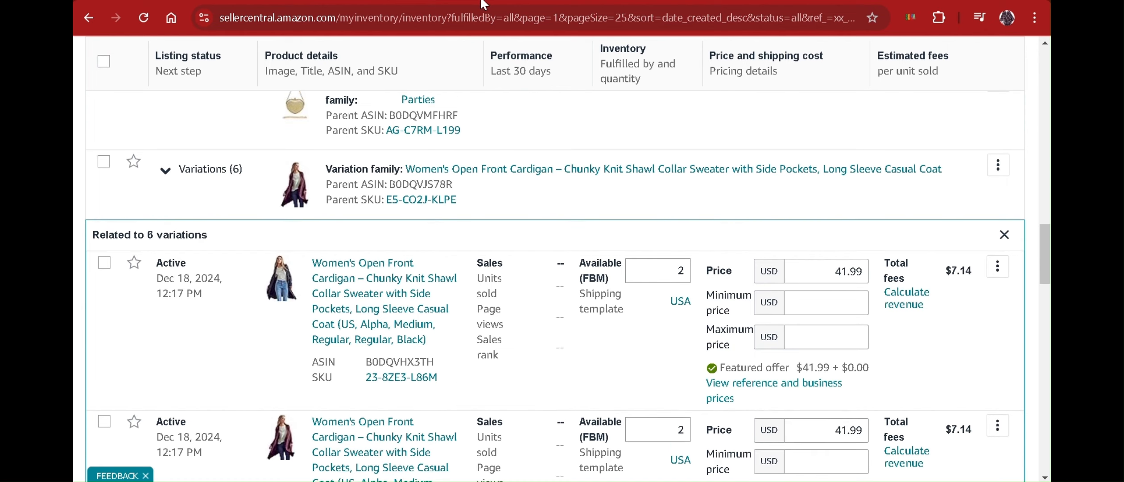
Switch to the product listing page in Seller Central and open Add Products from the Catalog section.
click(481, 1)
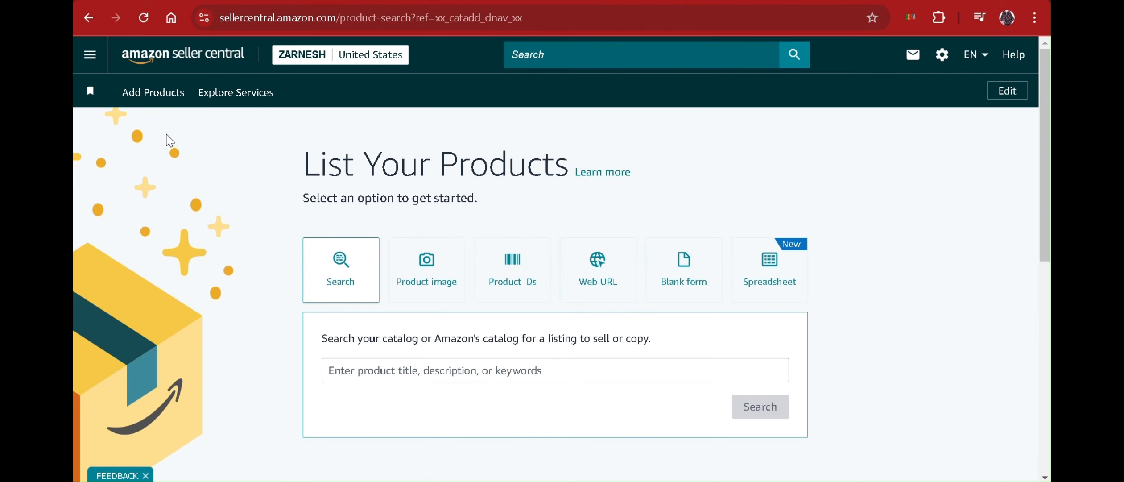
click(103, 65)
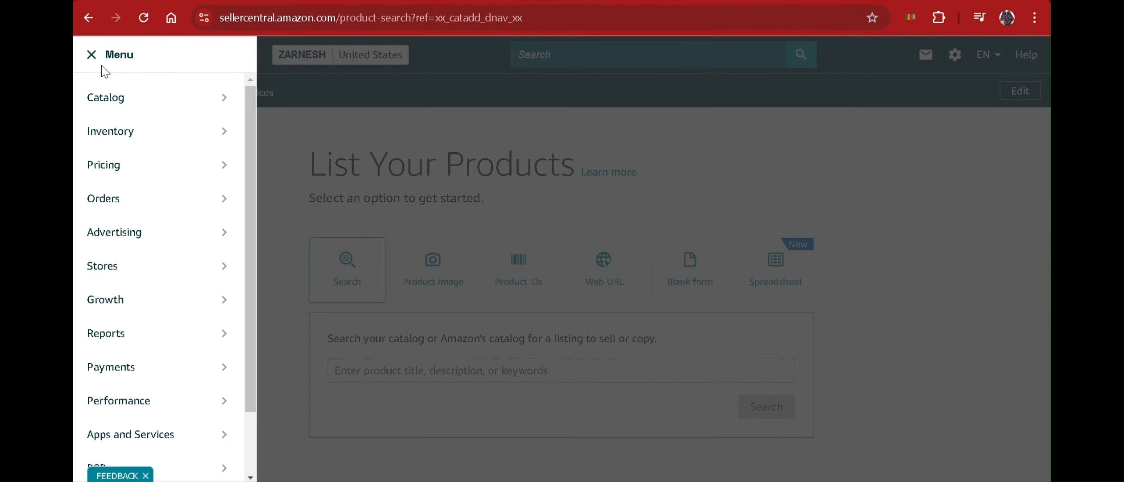
mouse_move(121, 106)
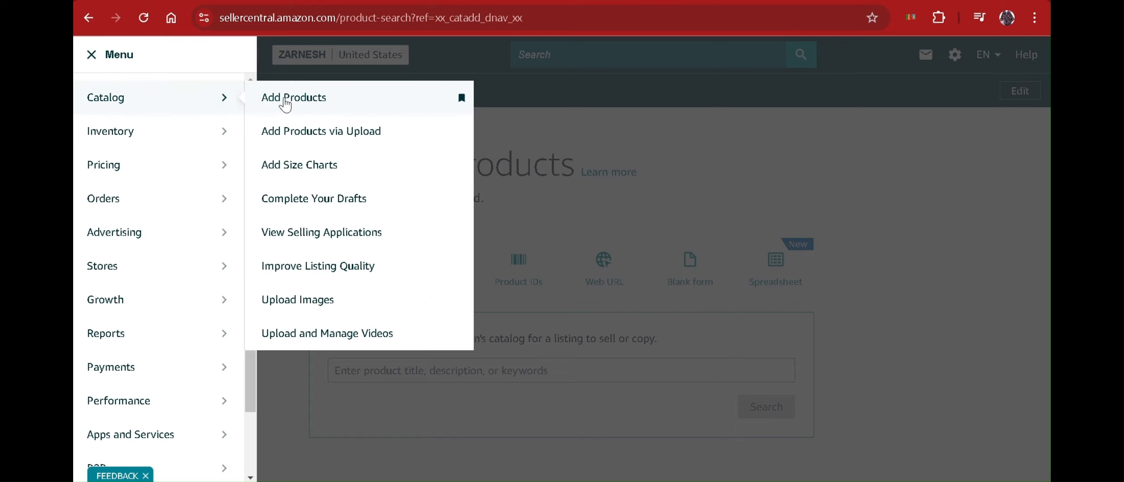
click(290, 102)
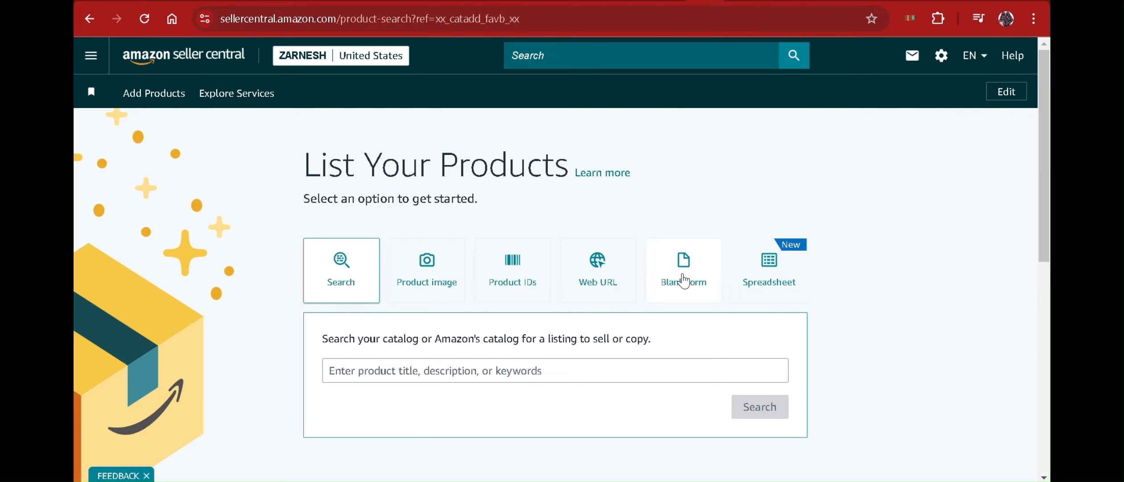
Start a new product listing with the blank form and discard the earlier unfinished listing.
click(683, 281)
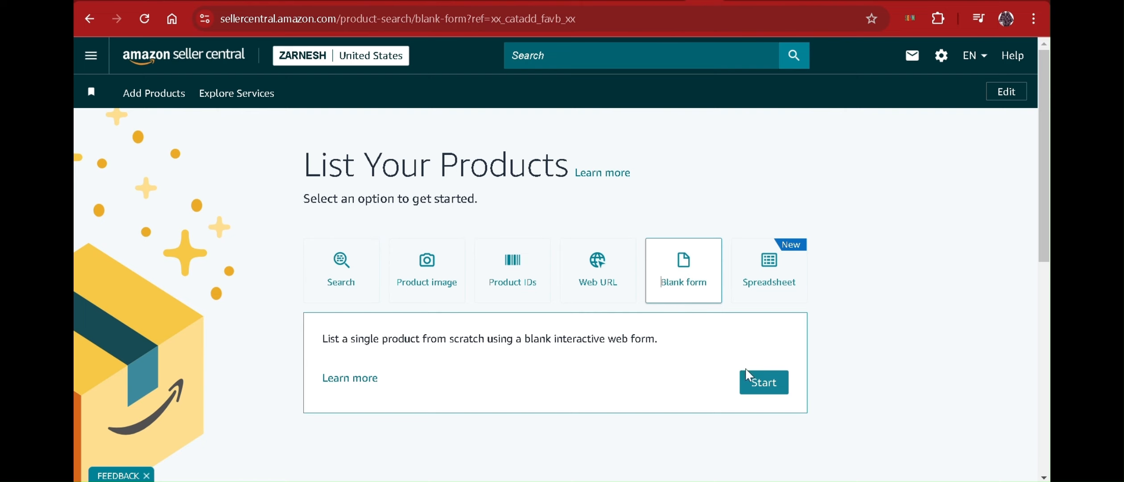
click(756, 390)
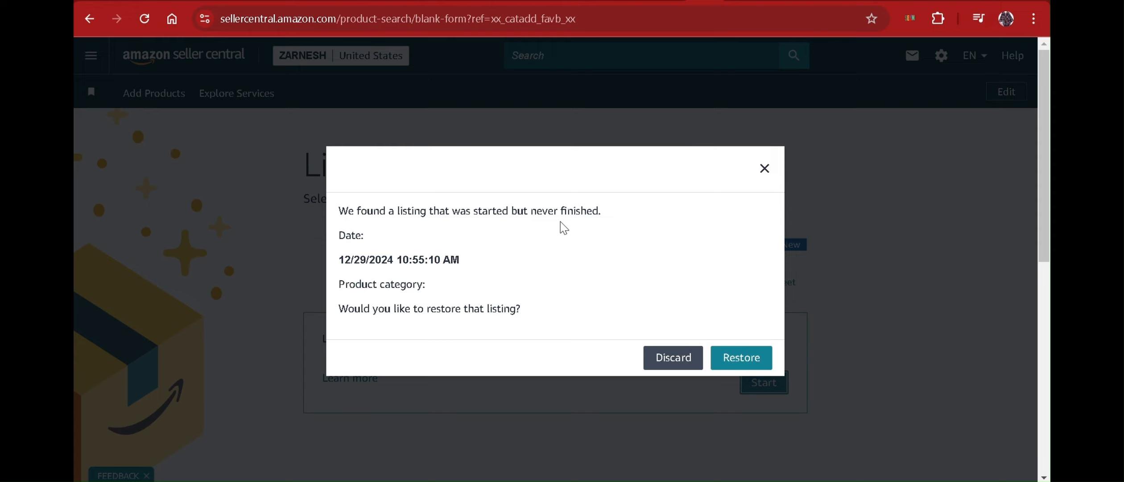
click(674, 362)
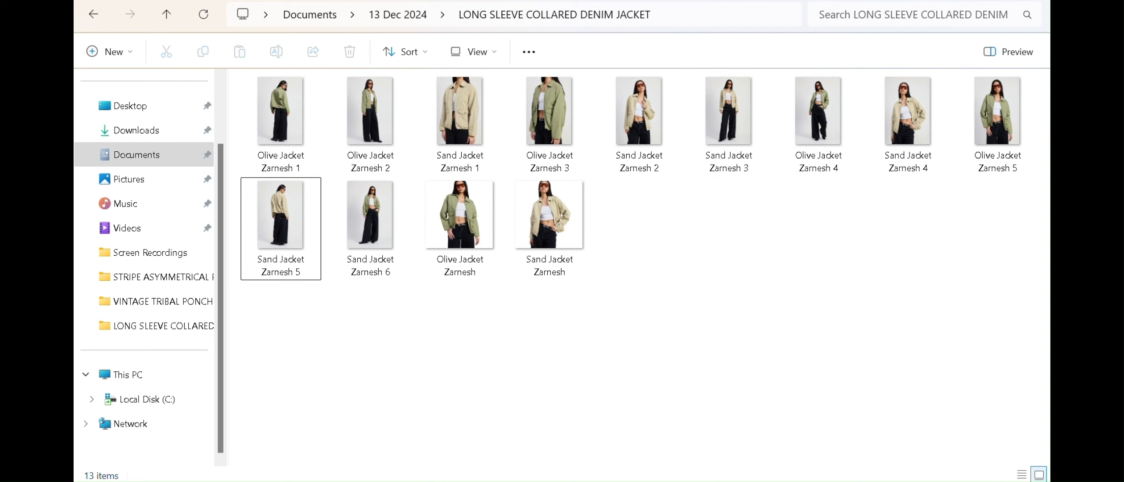
Return from the jacket image folder to the listing form and enter "women jacket" as the item name.
click(696, 481)
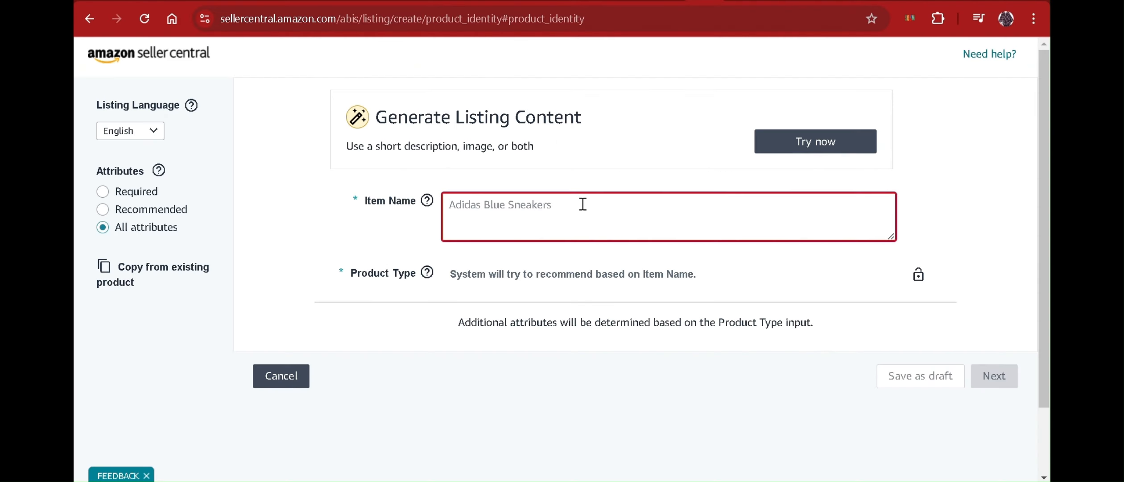
text(ke)
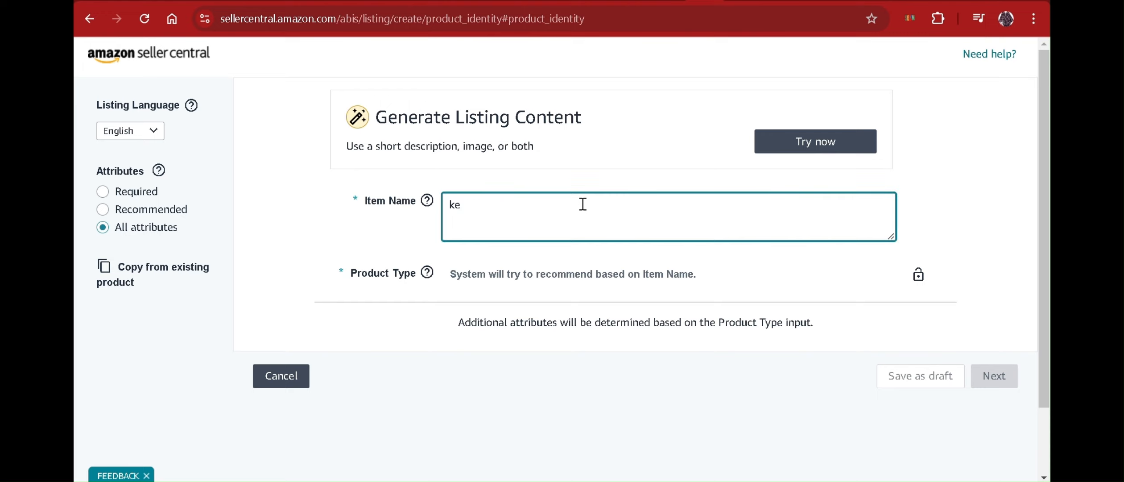
key(BackSpace)
text(women jacket)
click(952, 241)
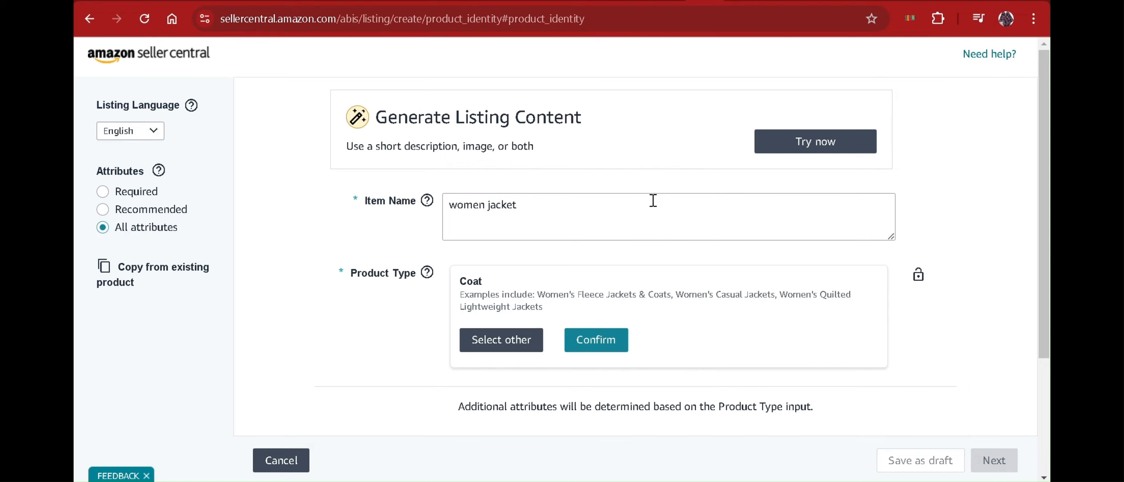
Check the product details and category ranking on the OSTOO shacket jacket page, and return to the listing form.
click(736, 2)
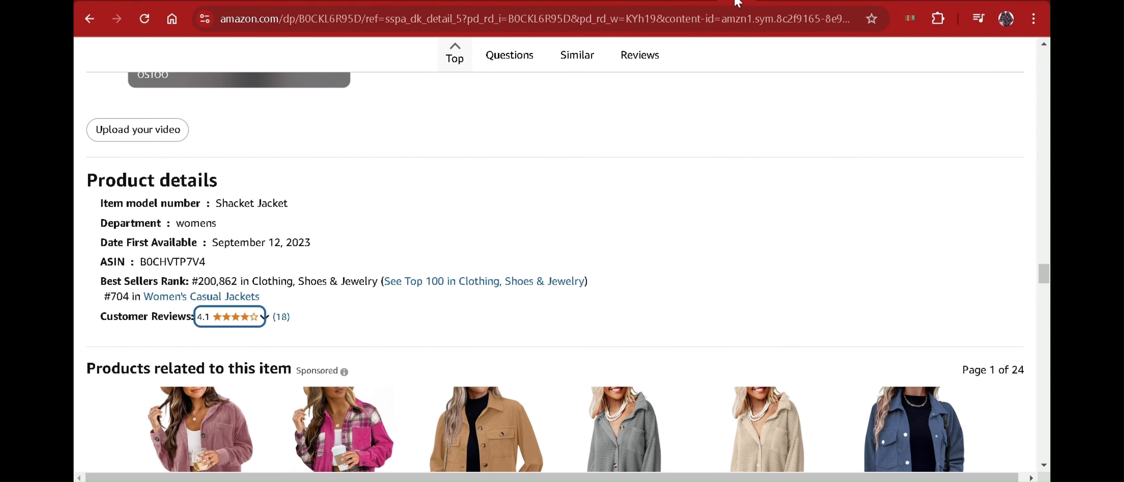
mouse_move(1046, 279)
mouse_down()
mouse_move(1044, 54)
mouse_move(1045, 277)
mouse_up()
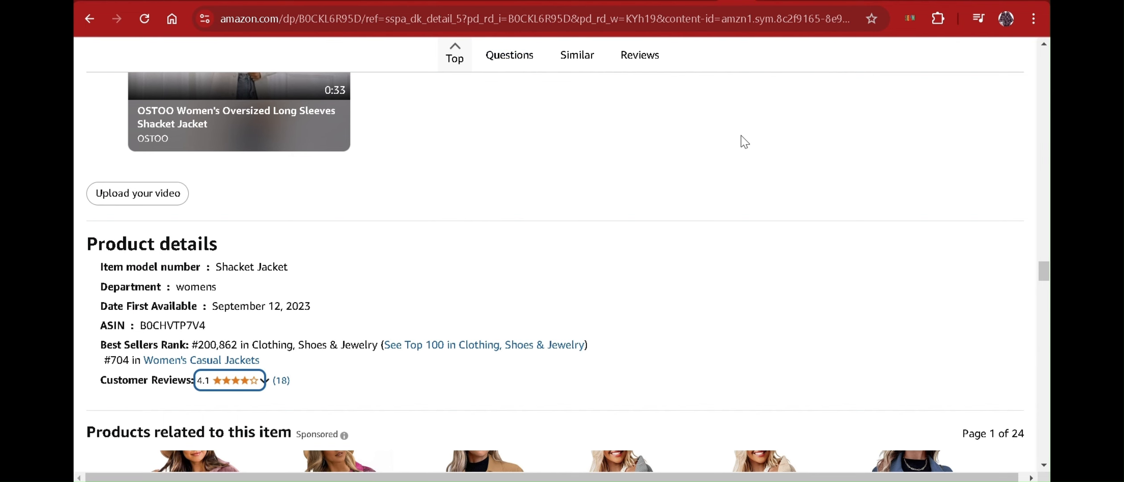
click(746, 3)
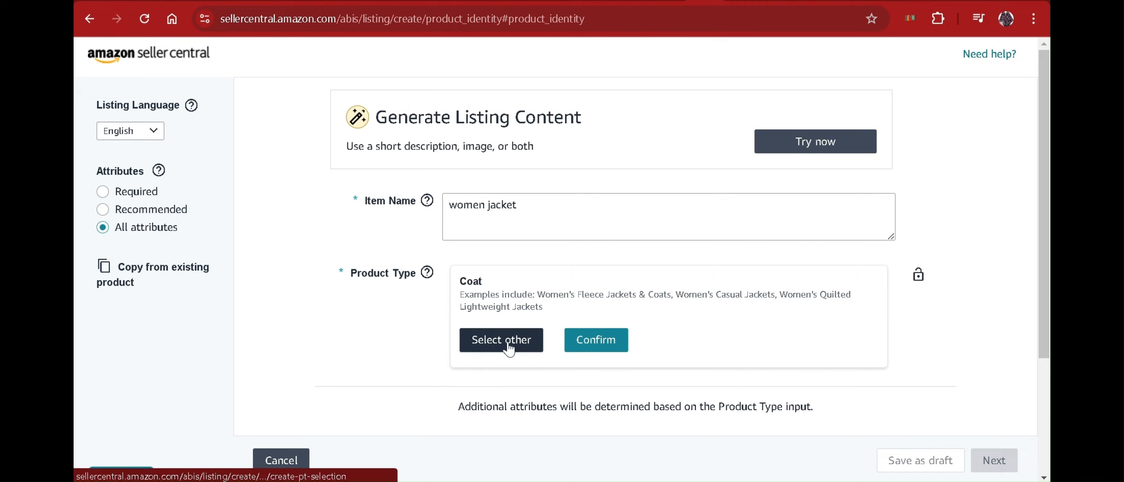
Choose another product type: Clothing, Shoes & Jewelry > Women > Clothing > Coats, Jackets & Vests > Casual Jackets.
click(509, 346)
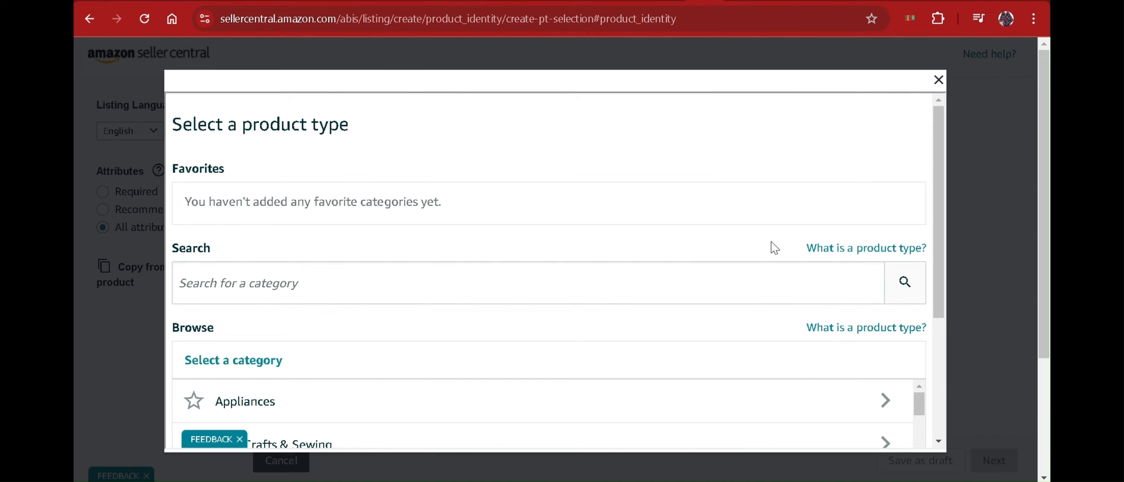
drag(937, 189, 935, 300)
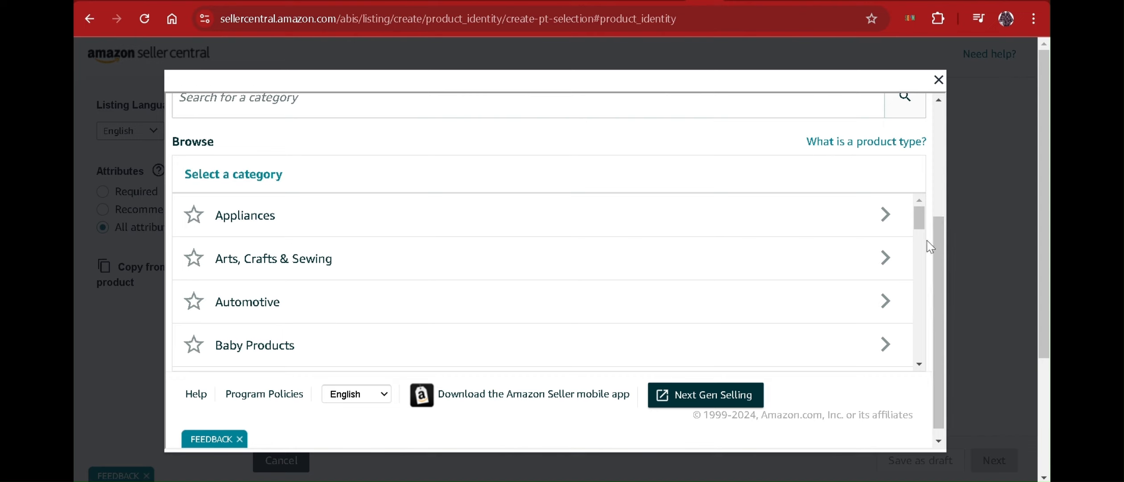
drag(919, 222, 914, 256)
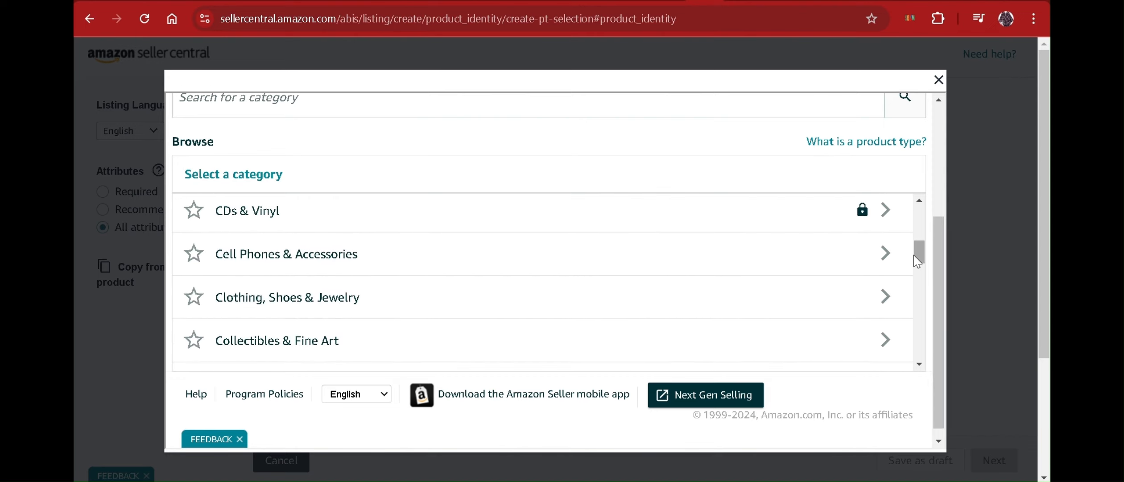
click(836, 307)
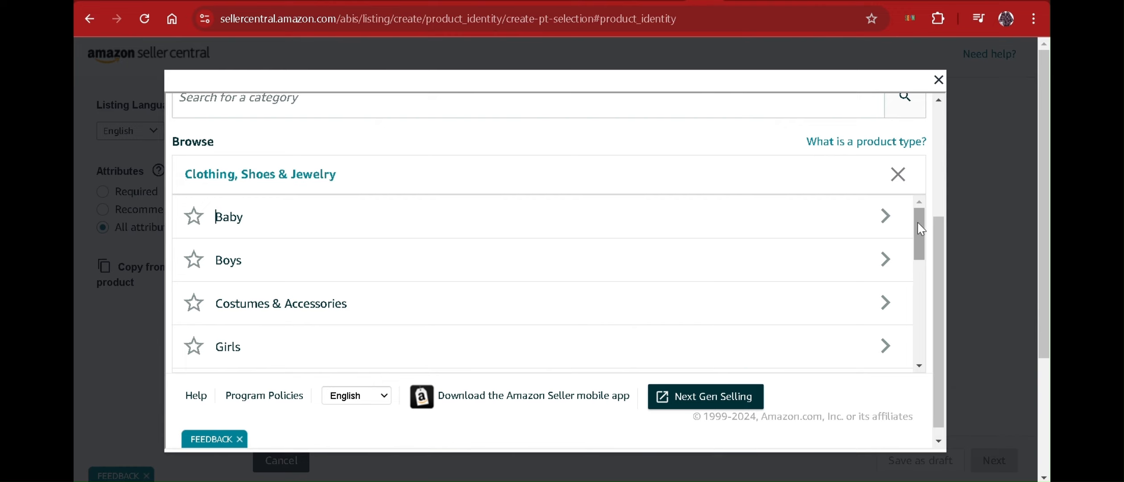
drag(920, 226, 872, 384)
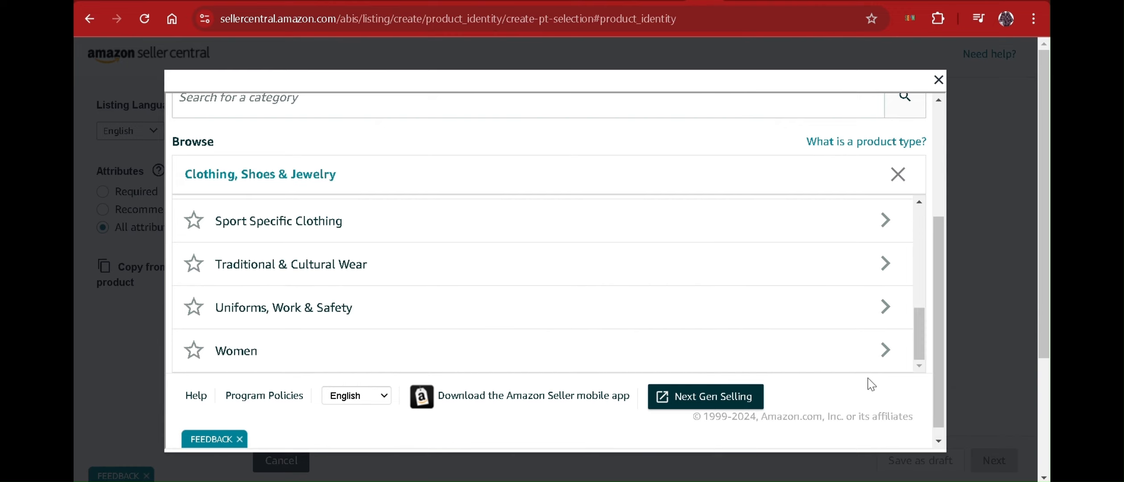
click(851, 359)
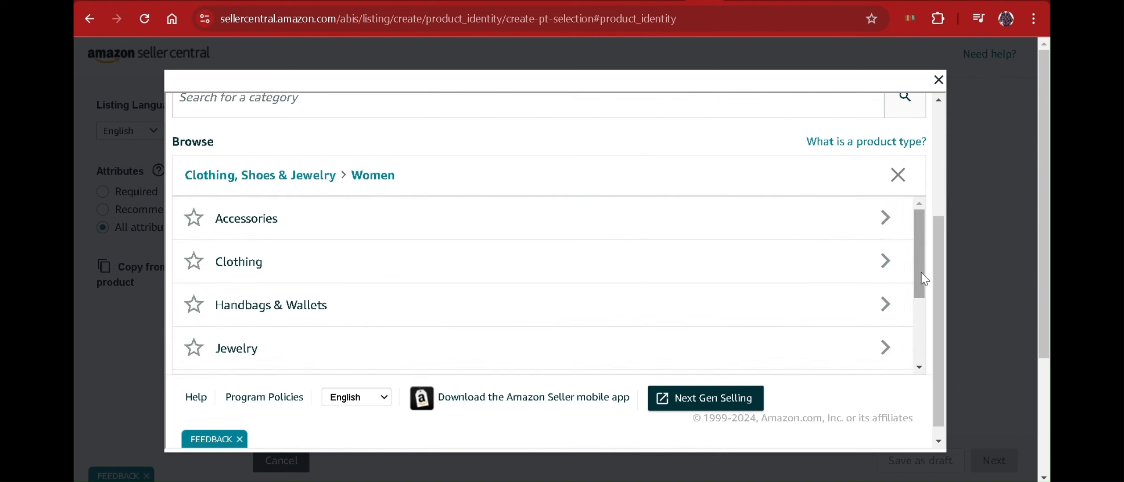
click(861, 267)
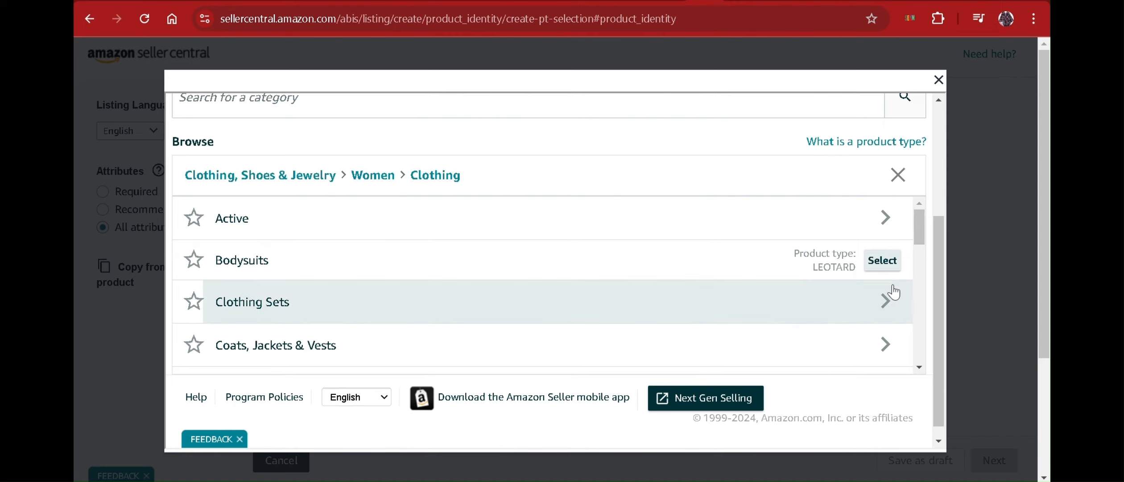
click(879, 344)
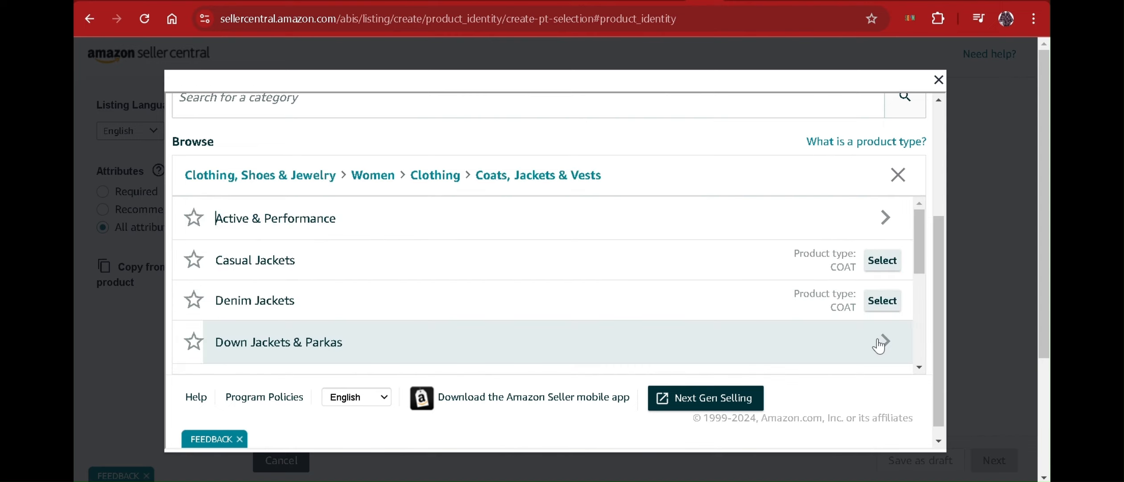
click(885, 261)
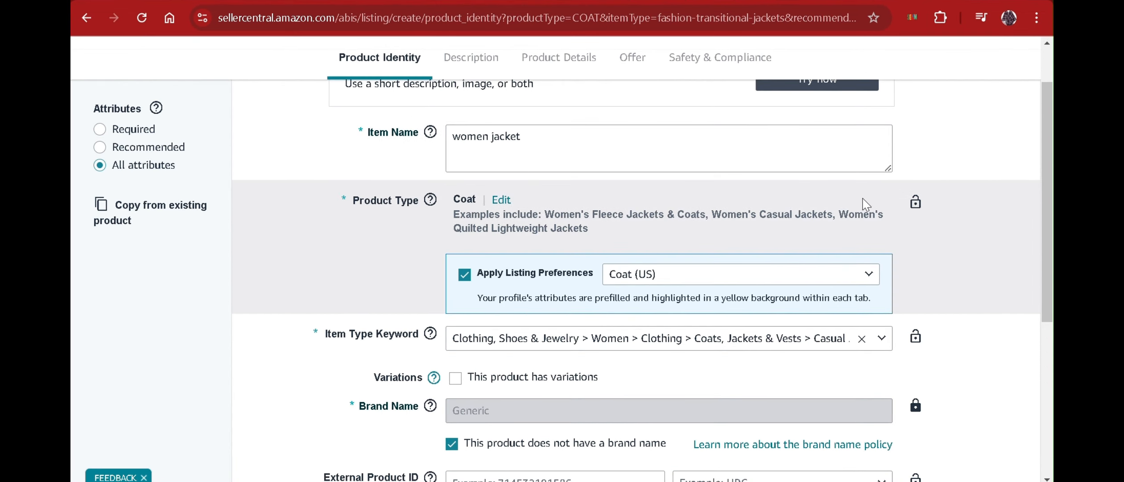
Switch to the listing notes in Notepad and copy the title of the Long Sleeve Collared Denim Jacket.
drag(1047, 169, 1046, 120)
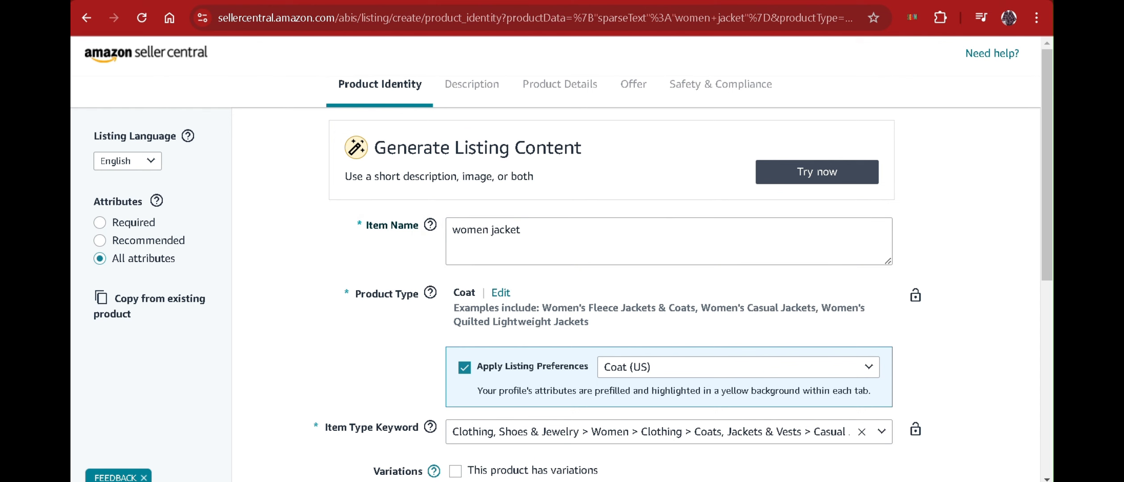
click(732, 481)
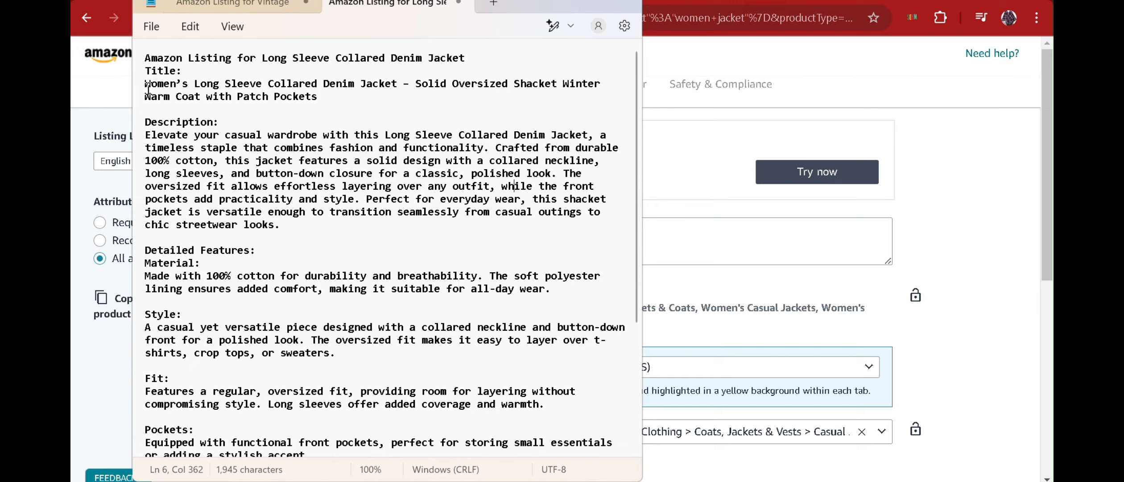
drag(148, 89, 298, 99)
right_click(298, 99)
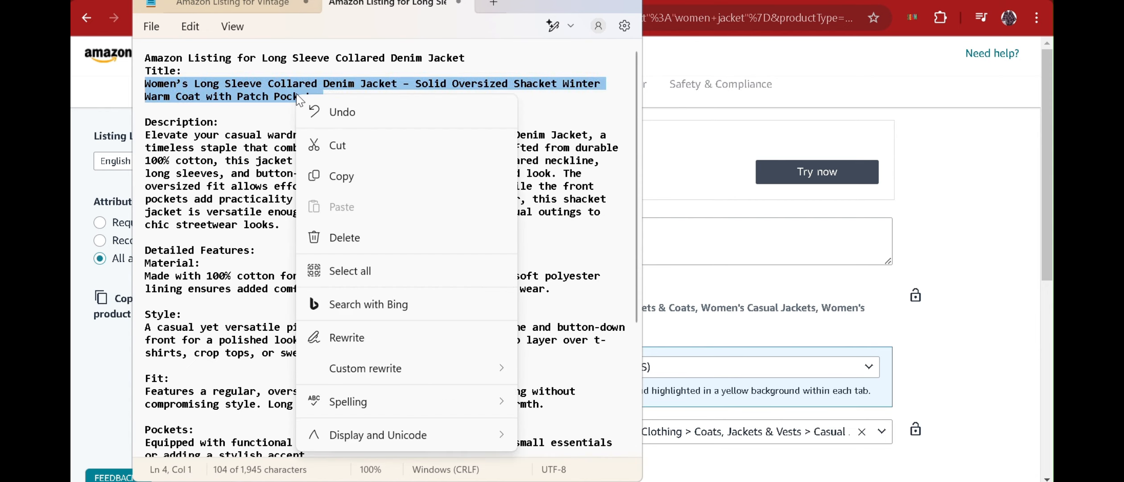
click(342, 176)
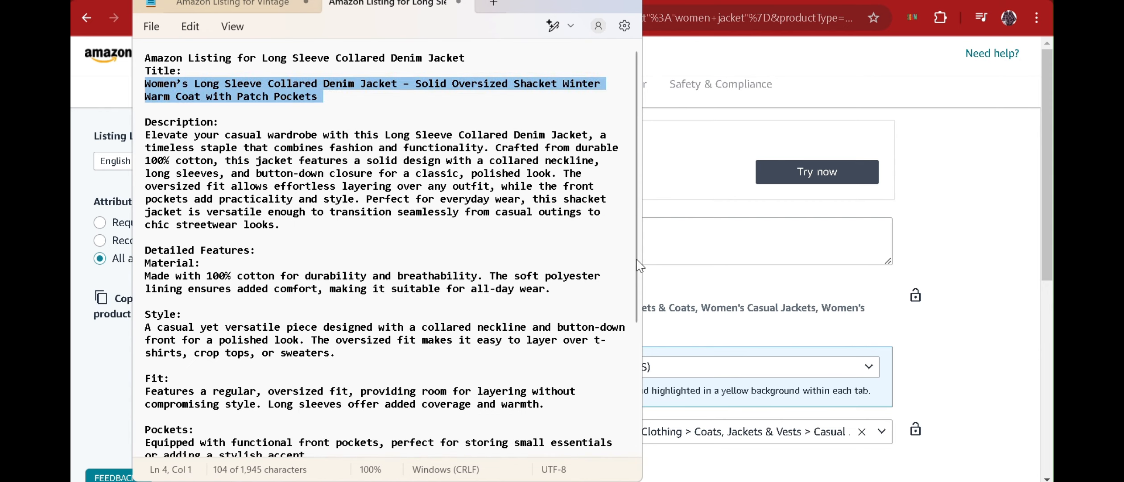
Replace the item name with the copied title "Women's Long Sleeve Collared Denim Jacket – Solid Oversized Shacket Winter Warm Coat with Patch Pockets".
click(698, 201)
click(670, 253)
key(ctrl+shift+Left)
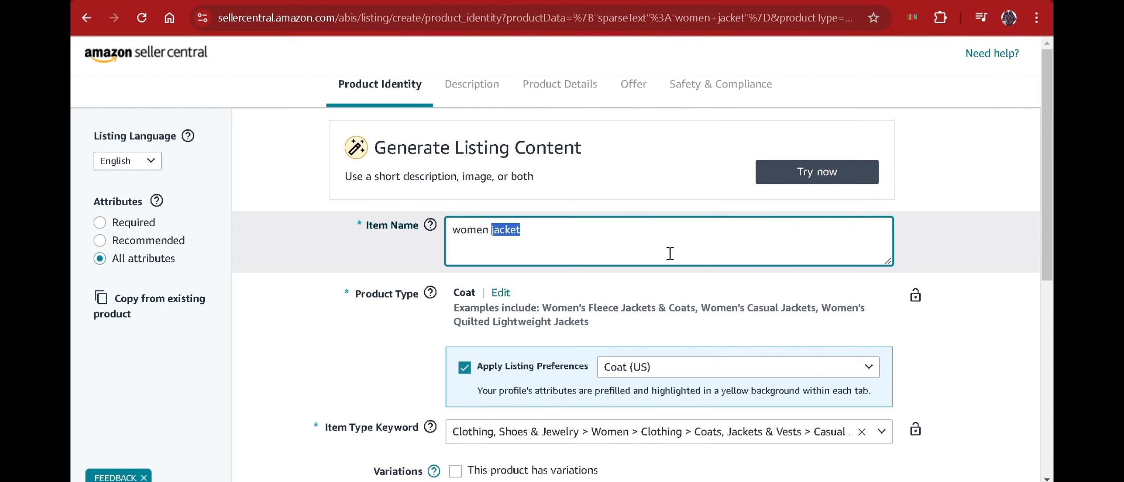
key(ctrl+shift+Left)
key(ctrl+v)
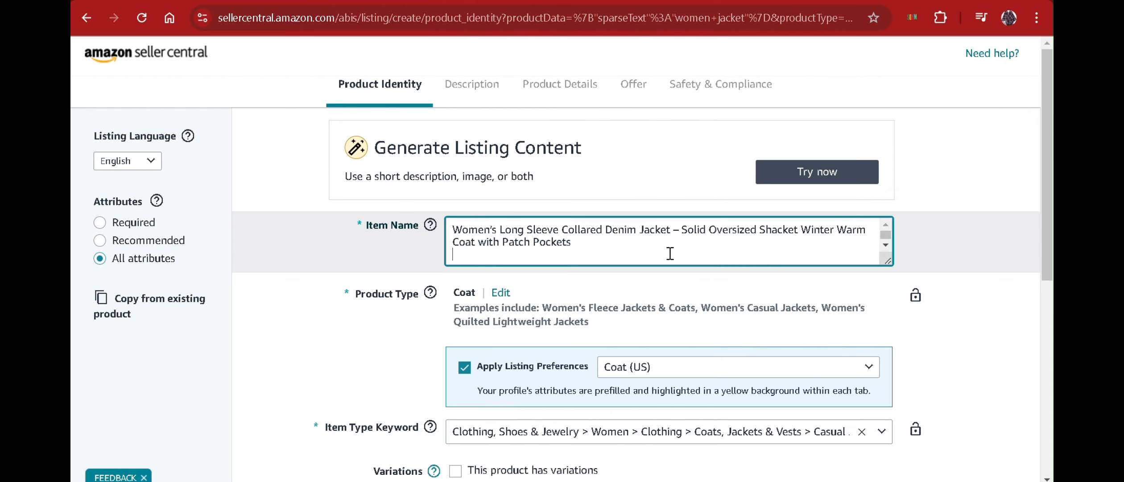
drag(1050, 78, 1052, 158)
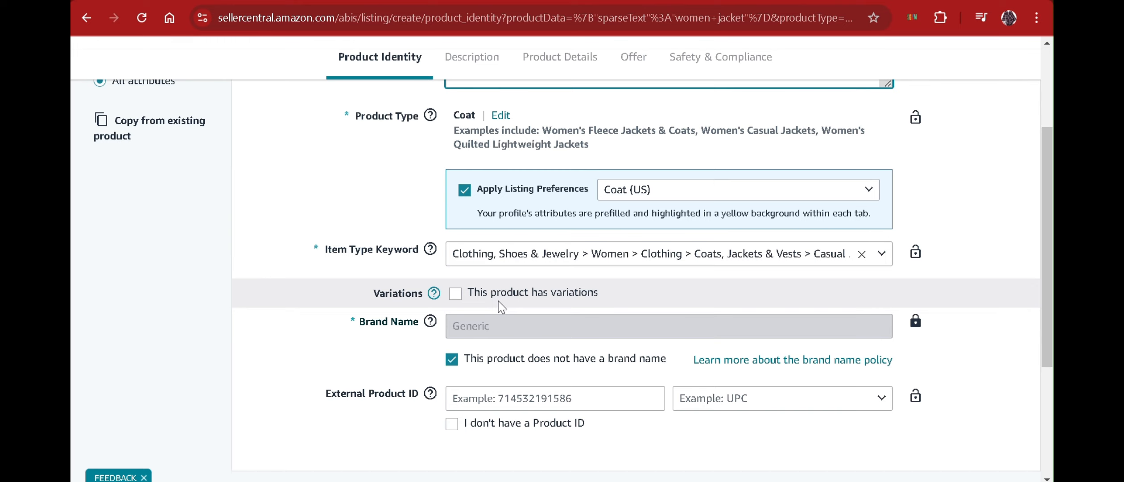
Mark the product as having variations that differ in Color and Apparel Size, and continue to the next listing section.
click(455, 297)
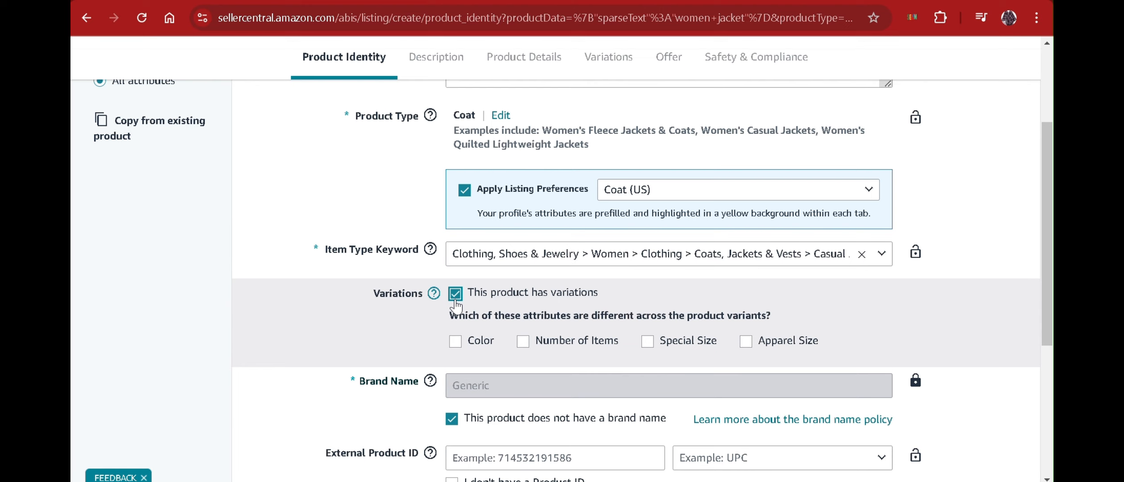
click(456, 343)
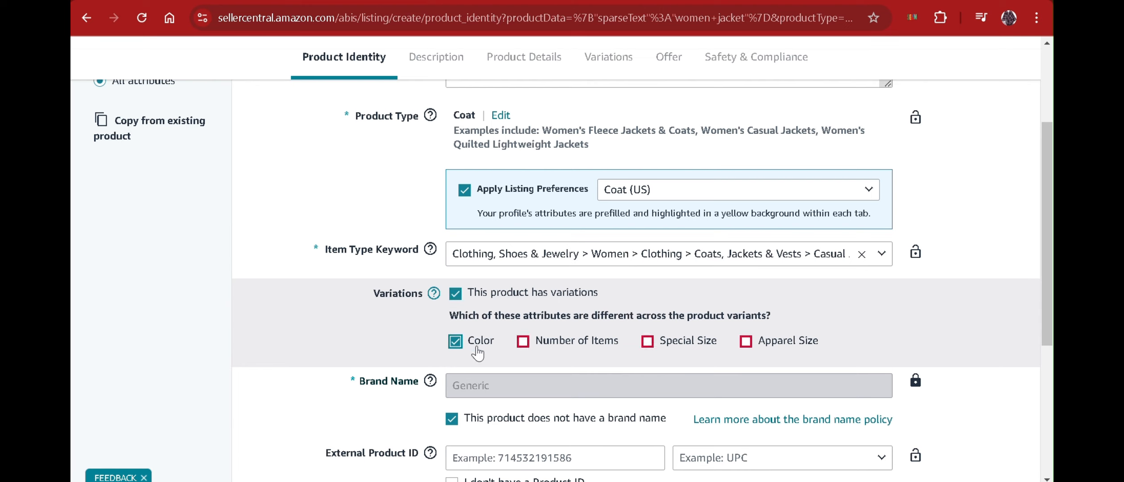
click(746, 342)
scroll(860, 316, up, 1)
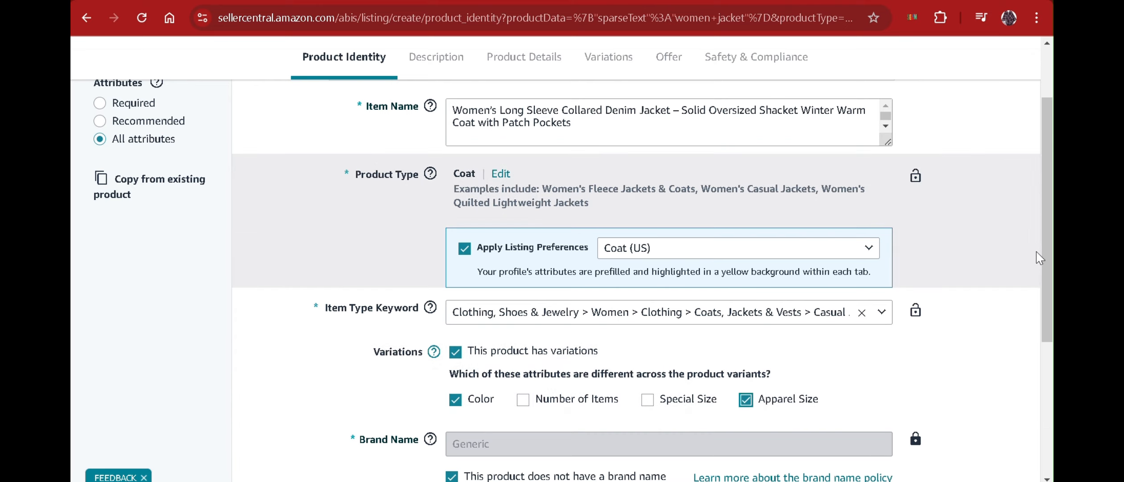
scroll(1048, 241, down, 2)
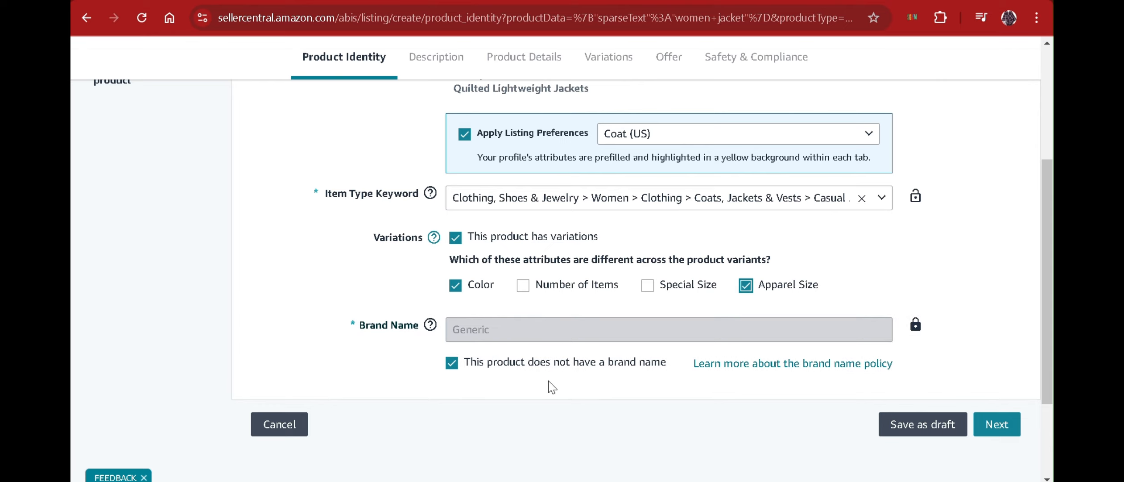
click(999, 428)
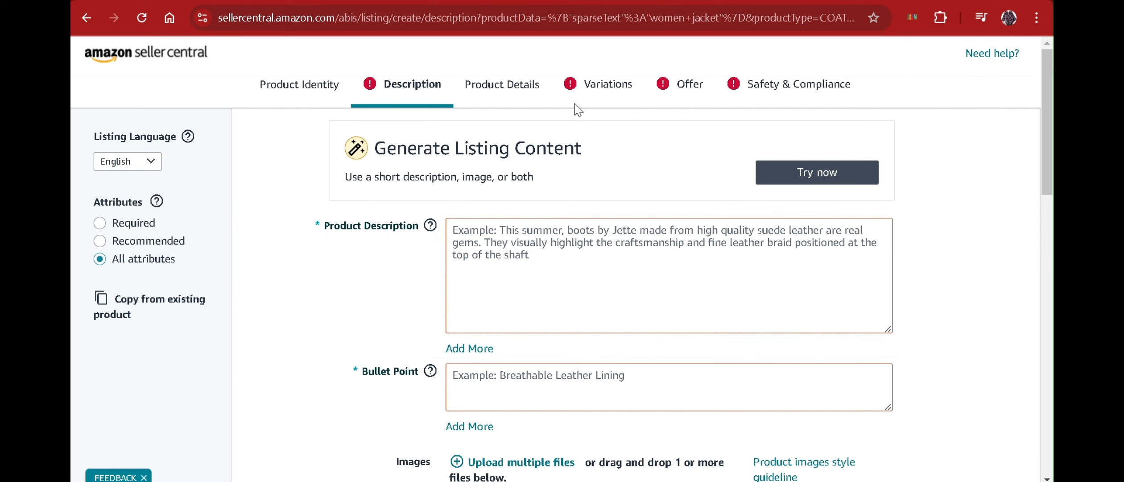
Open the Variations section and add the color variants Olive and Sand.
click(596, 95)
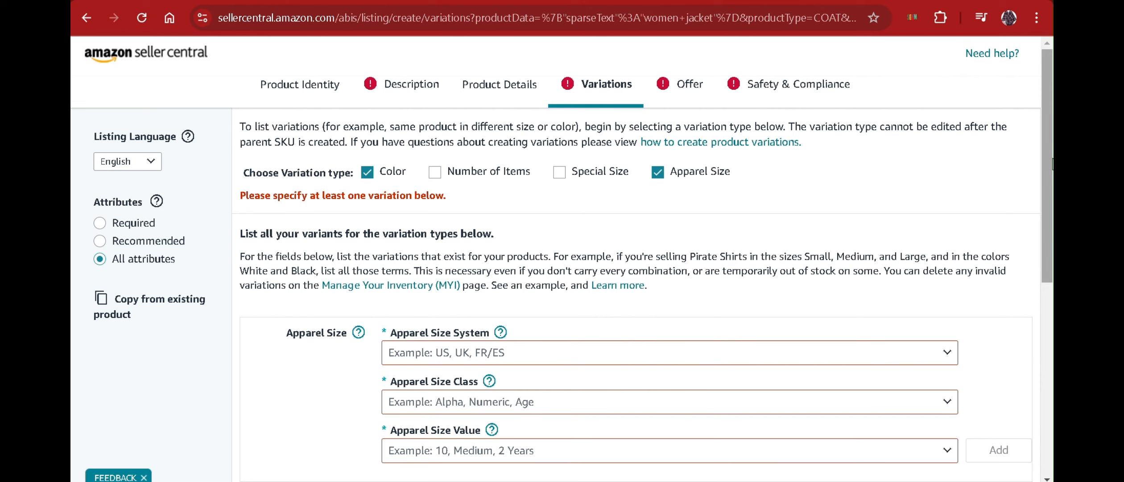
drag(1047, 183, 1048, 226)
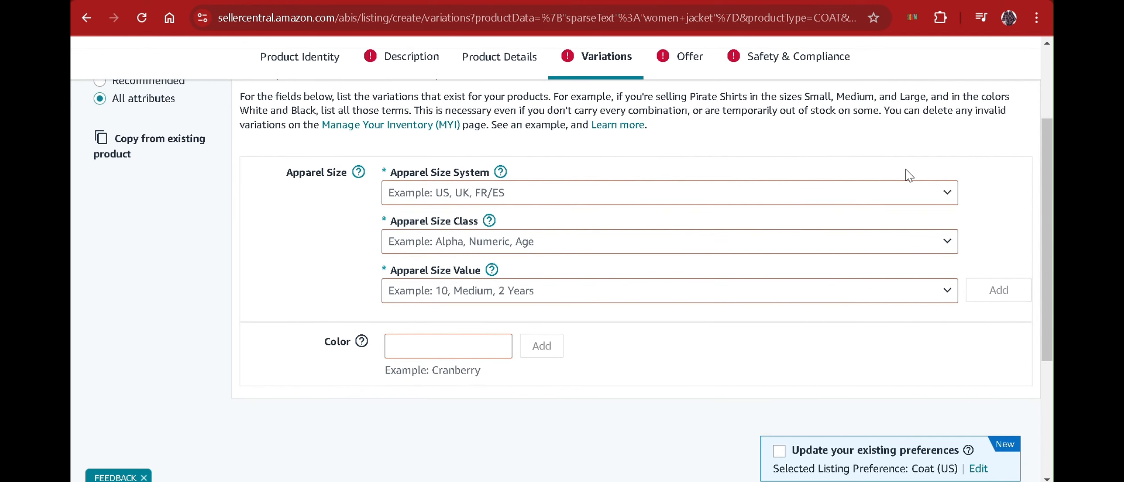
click(447, 350)
text(Olive)
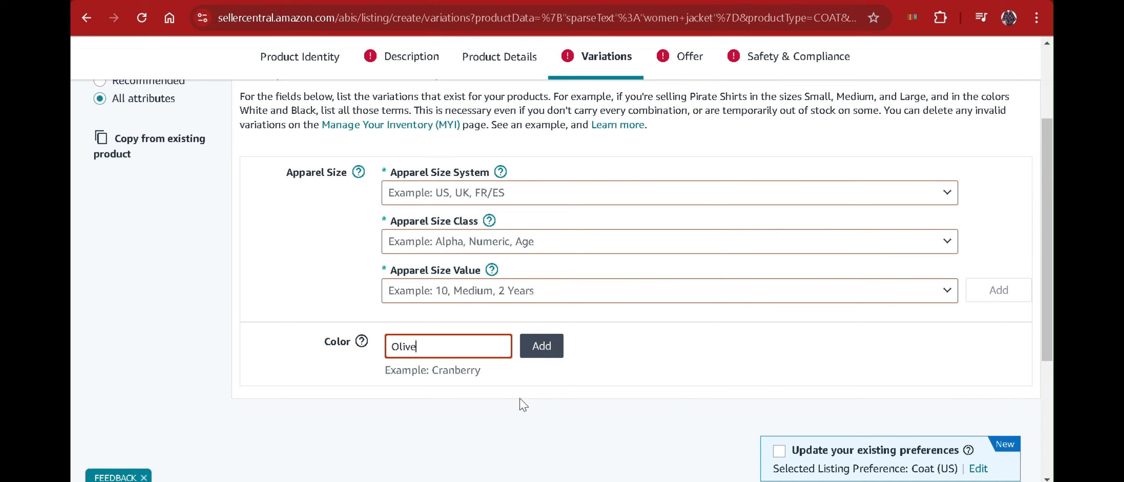
click(542, 352)
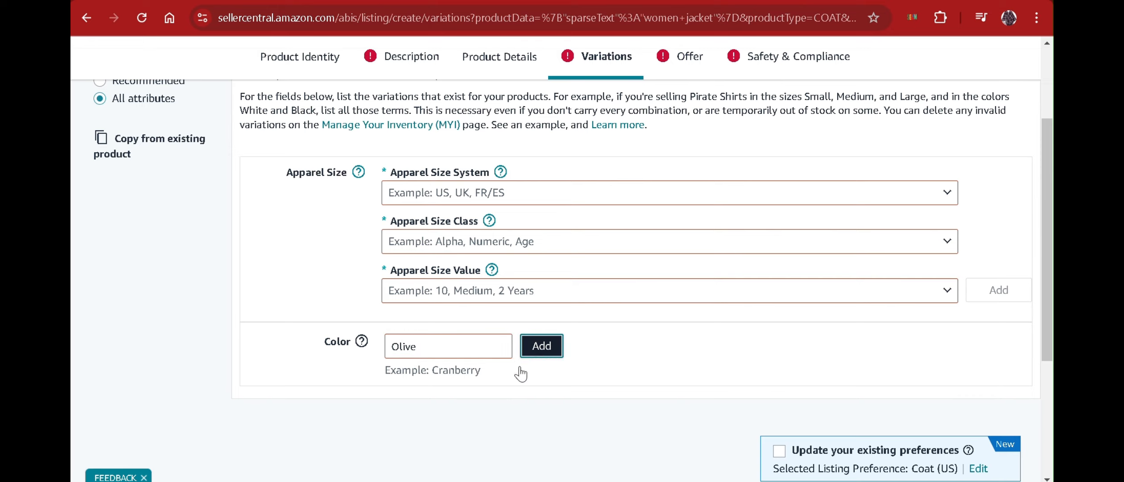
click(463, 331)
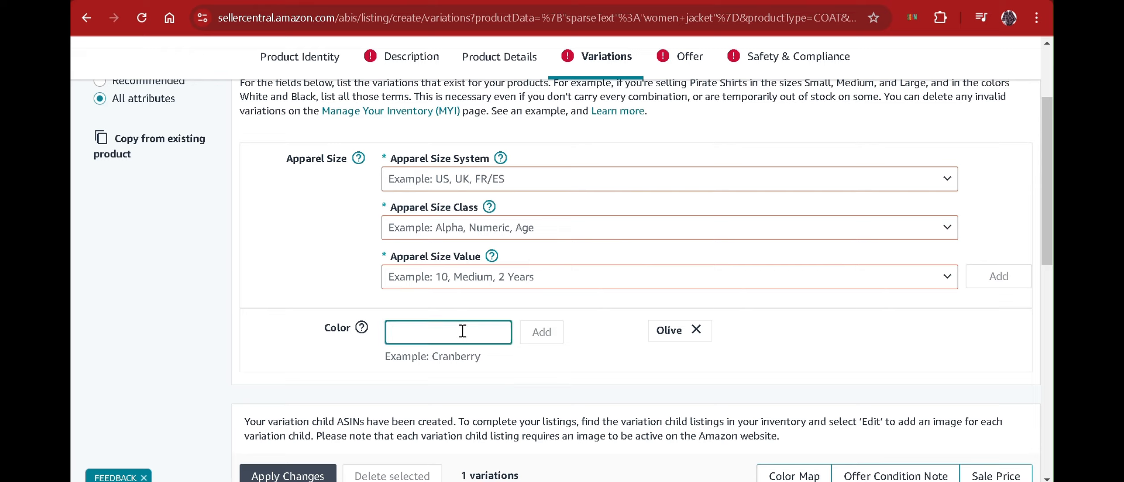
text(Sand)
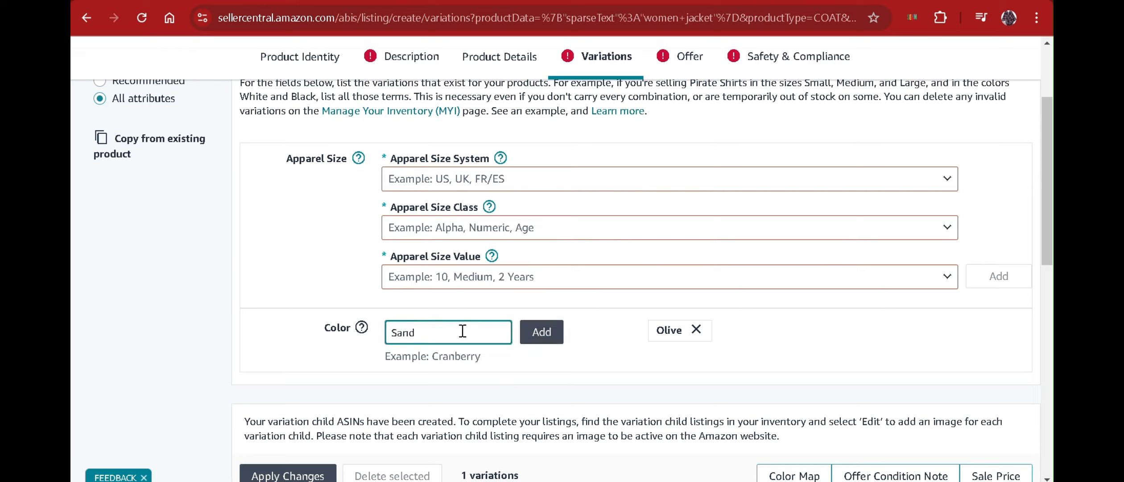
click(550, 339)
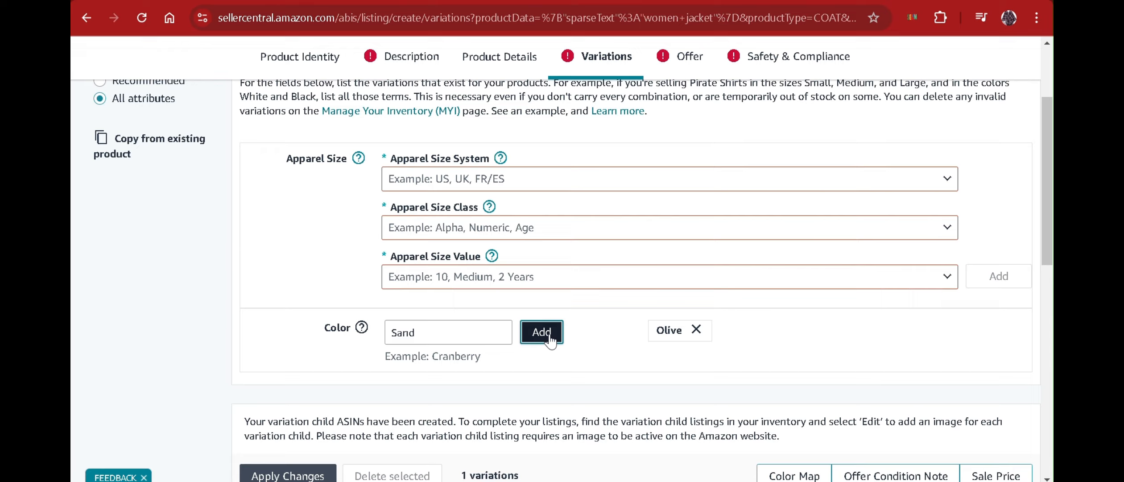
click(550, 339)
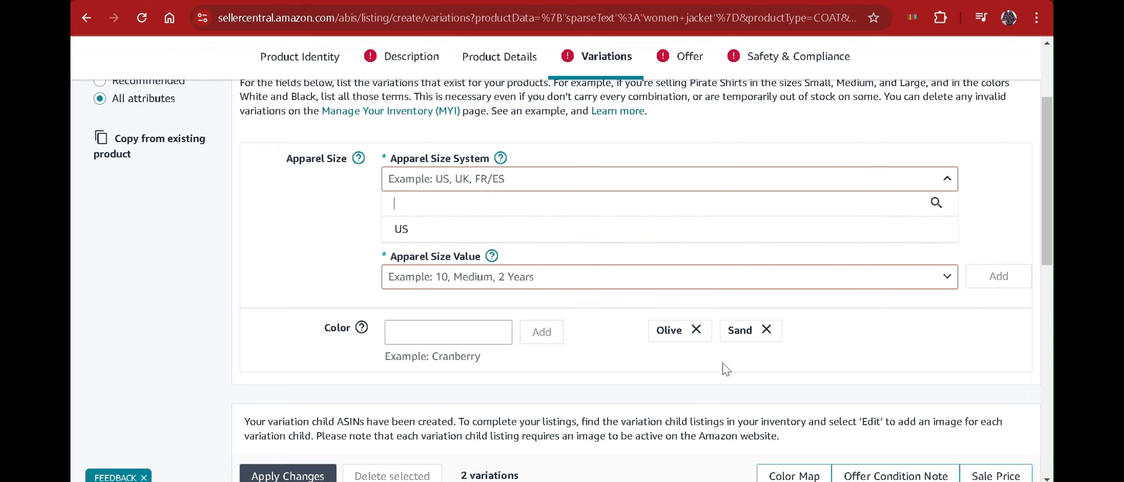
Set the apparel size system to US and the apparel size class to Alpha.
click(894, 187)
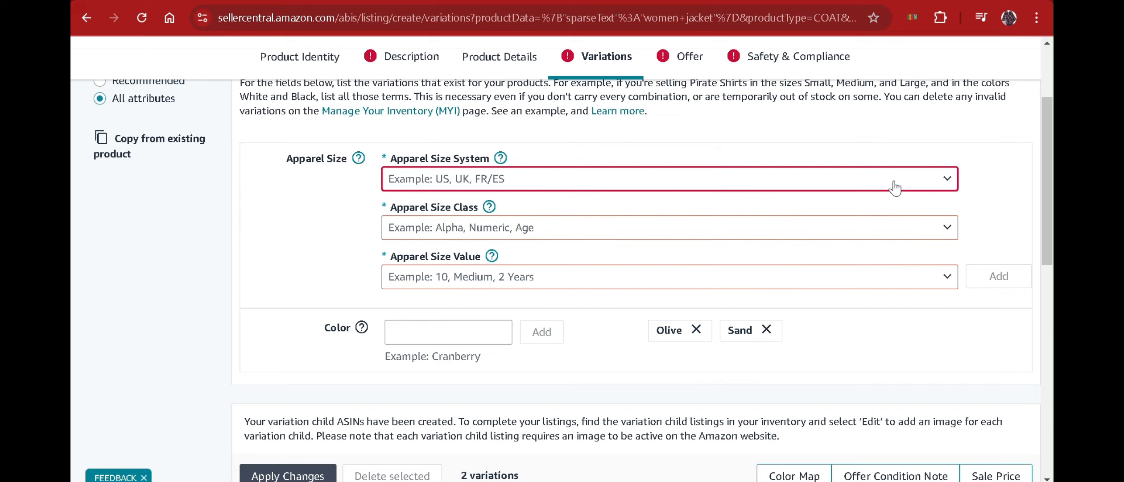
click(895, 188)
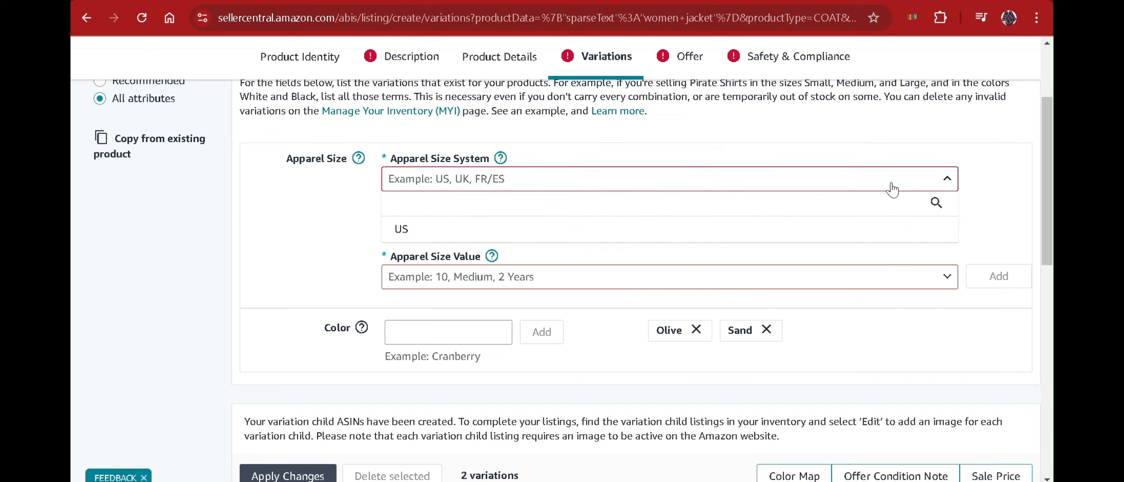
click(865, 236)
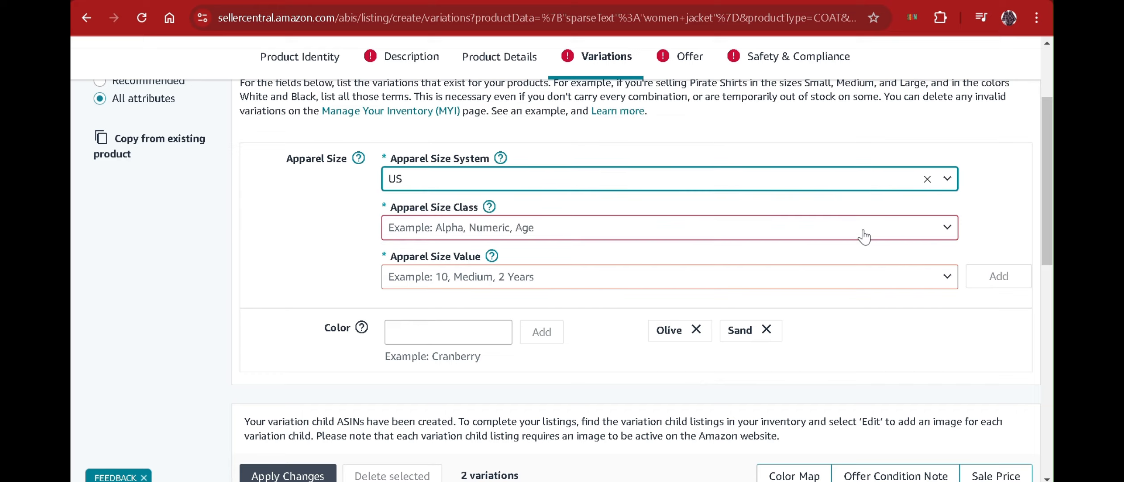
click(791, 226)
click(791, 225)
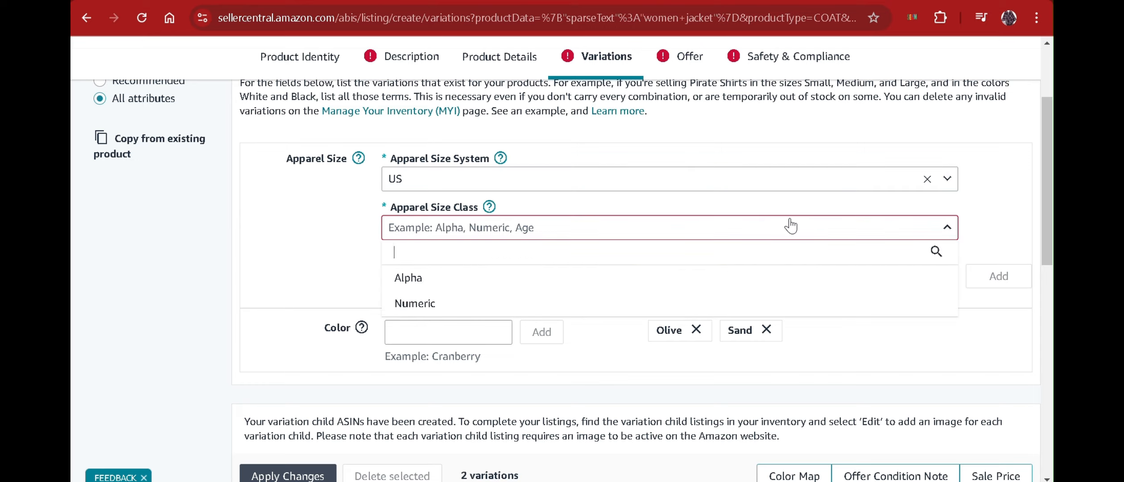
click(738, 283)
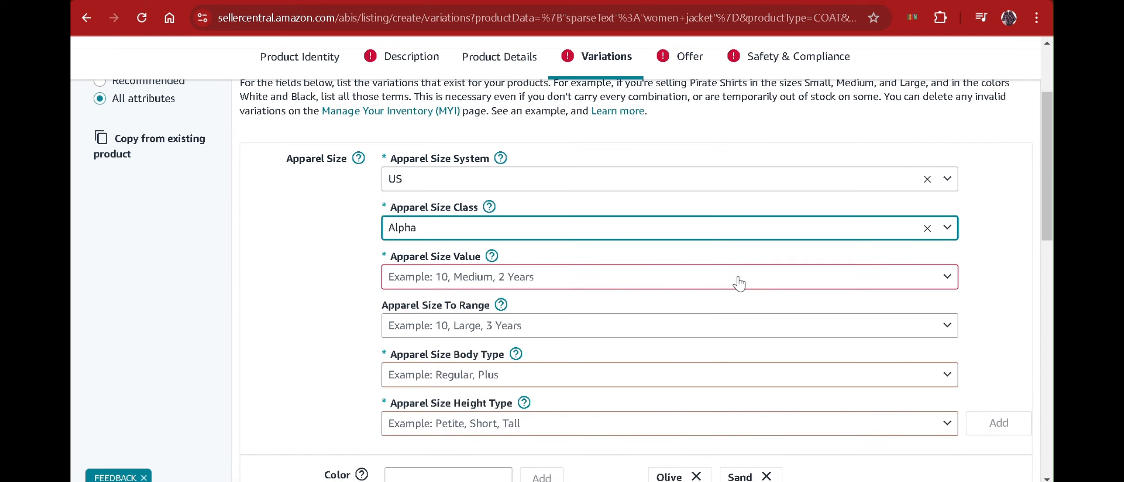
Set the apparel size value to Small.
click(686, 282)
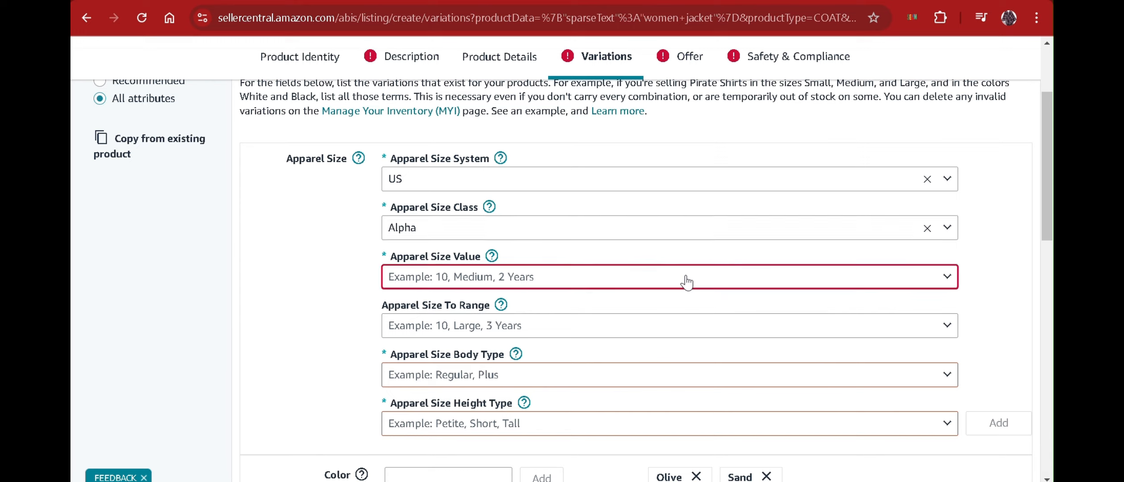
click(687, 281)
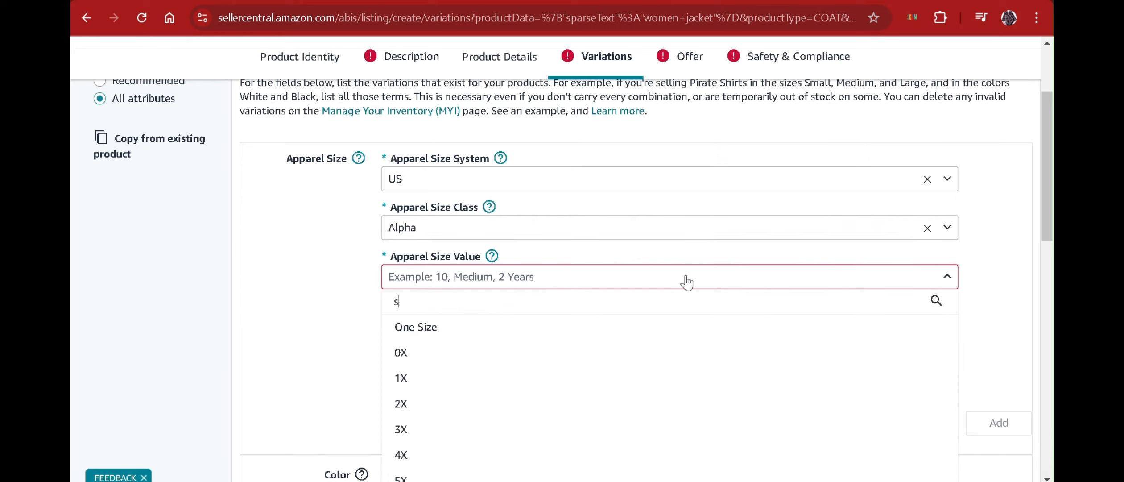
text(small)
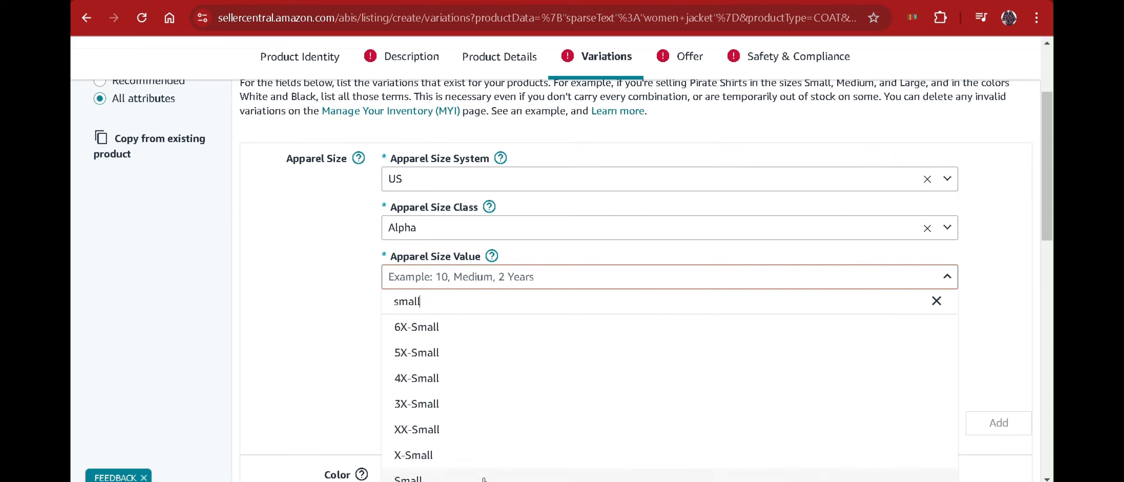
key(Return)
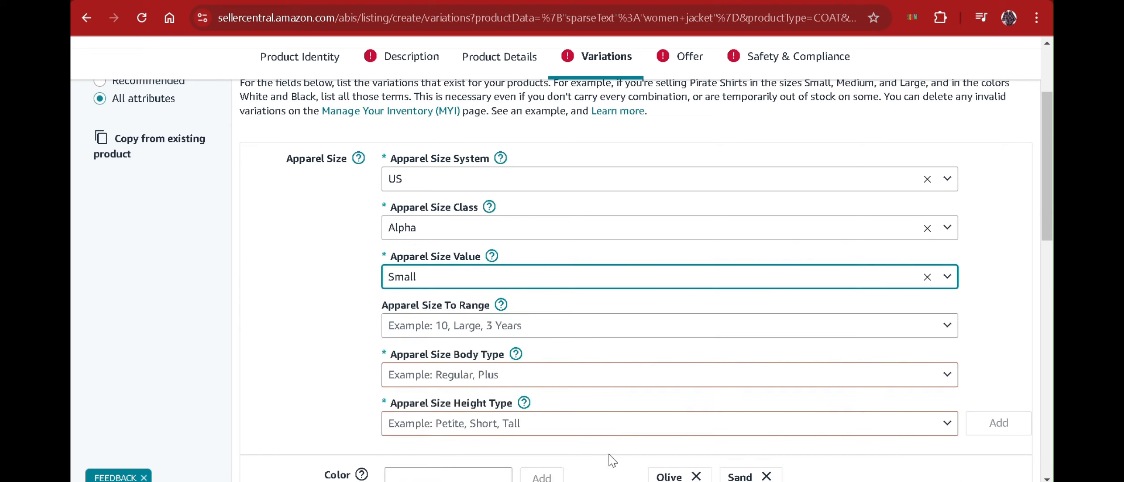
Set both the apparel size body type and height type to Regular, and add the Small size as a variant.
click(565, 377)
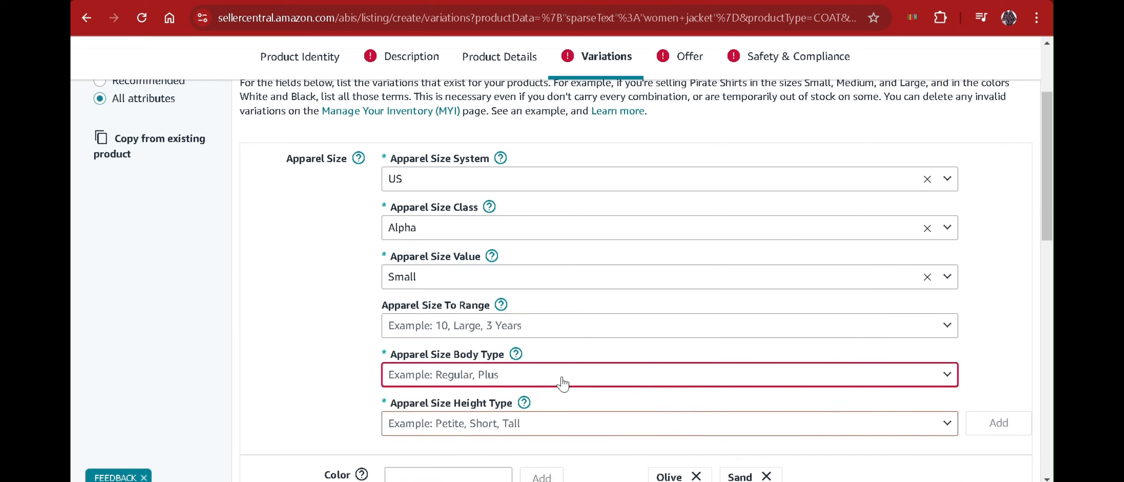
click(527, 428)
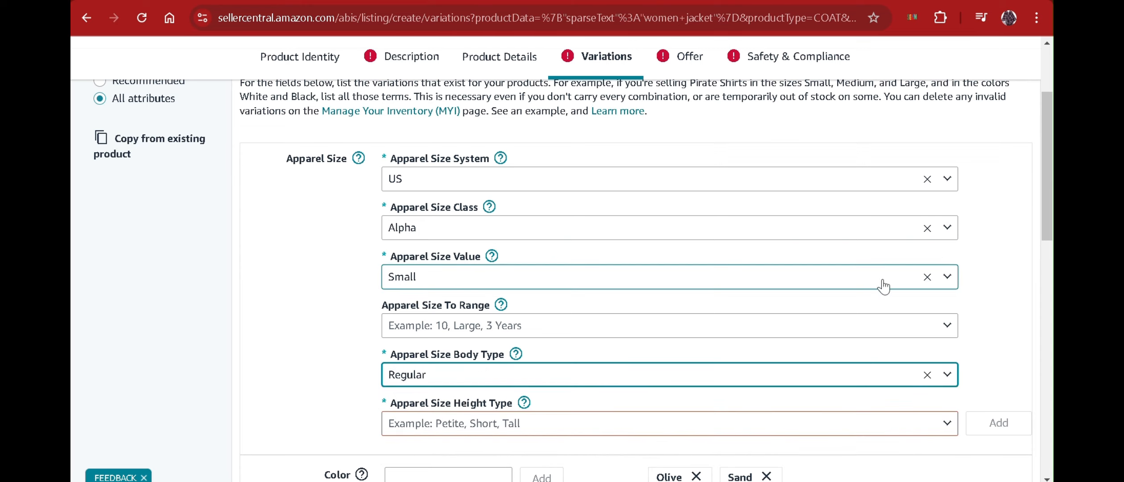
drag(1047, 202, 1047, 240)
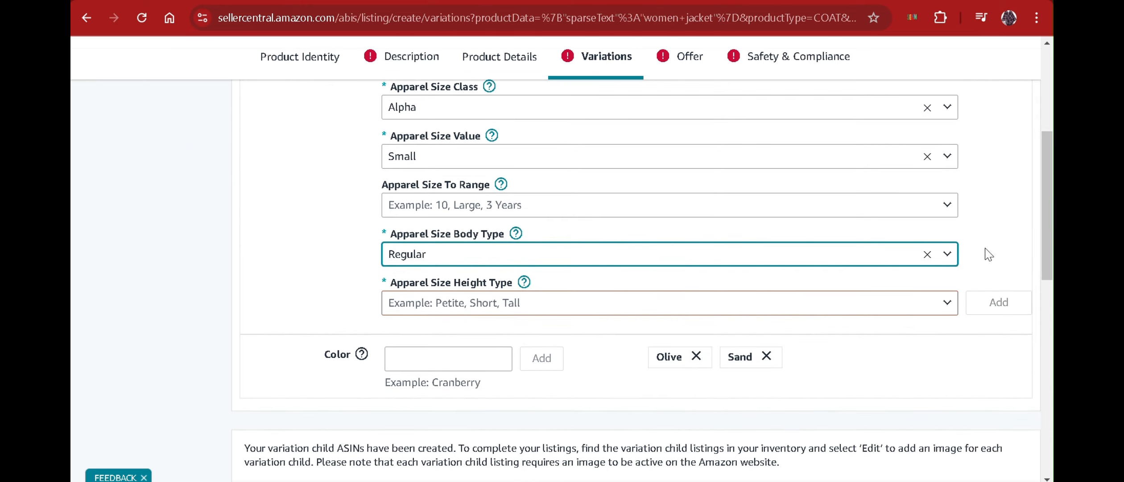
click(796, 306)
click(796, 306)
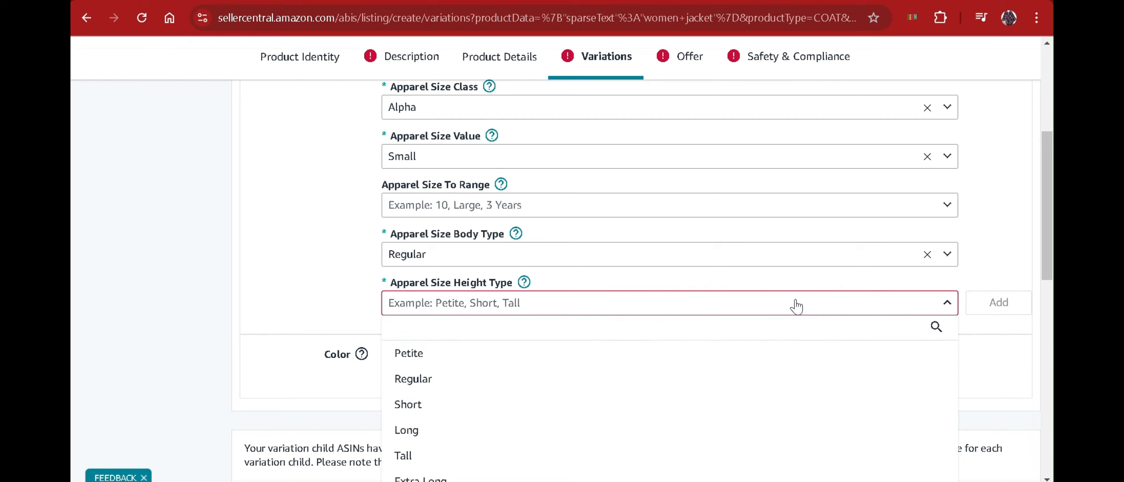
click(699, 380)
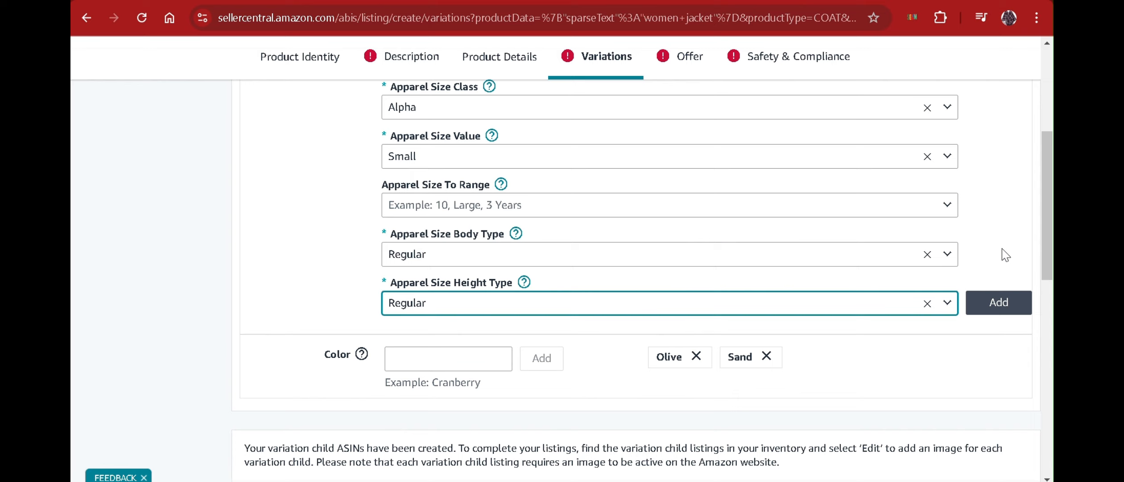
click(998, 306)
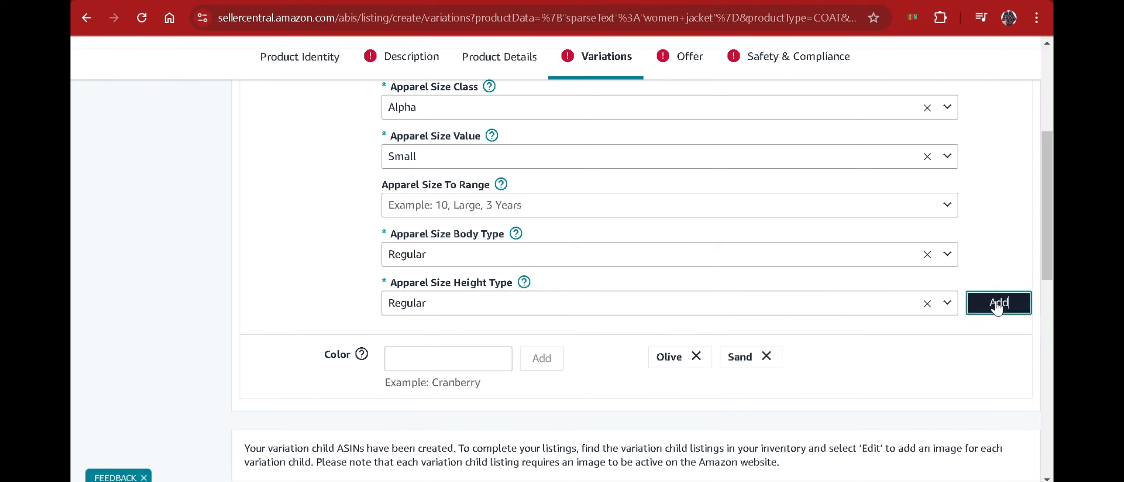
click(998, 306)
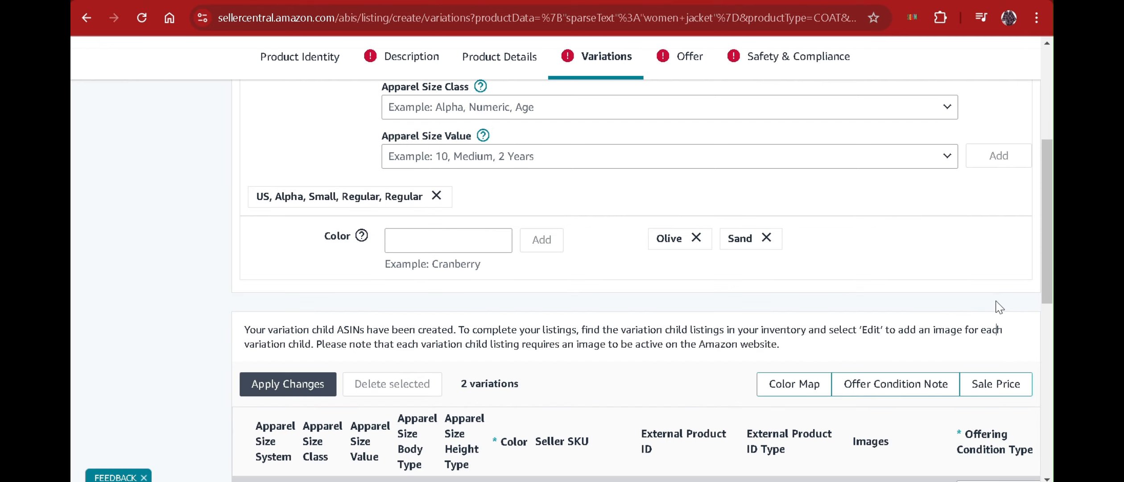
Set the apparel size system to US and the size class to Alpha for a second size variant.
drag(1049, 205, 1047, 175)
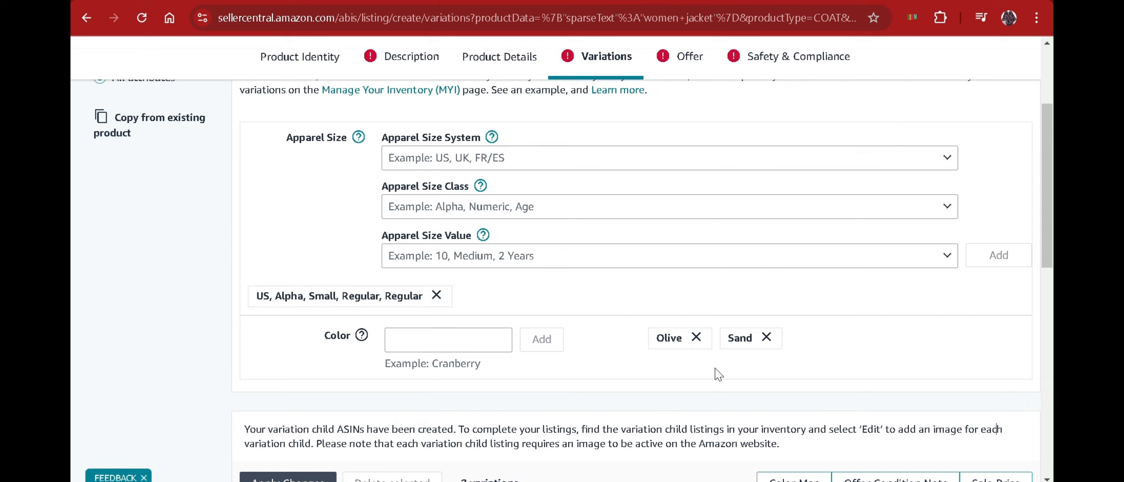
click(933, 158)
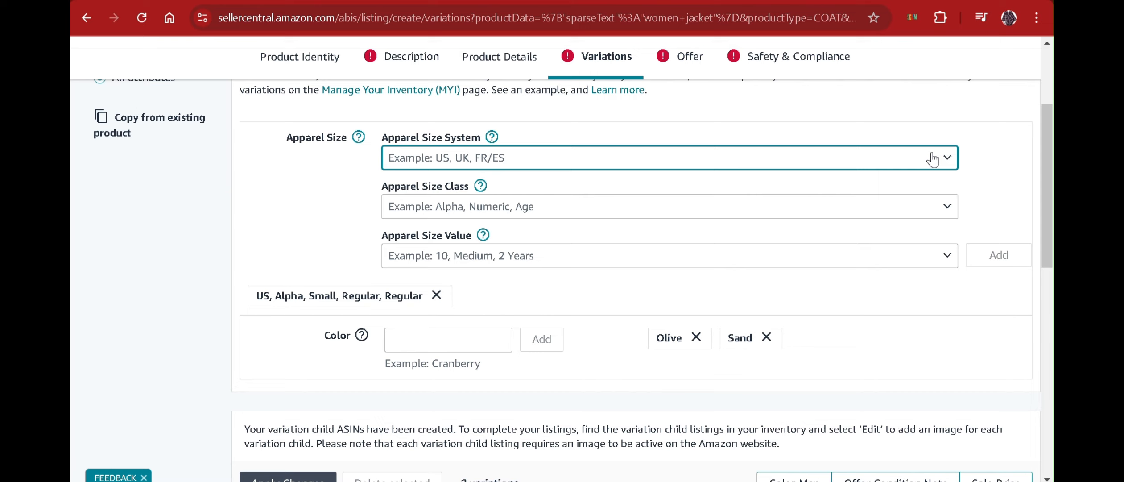
click(867, 211)
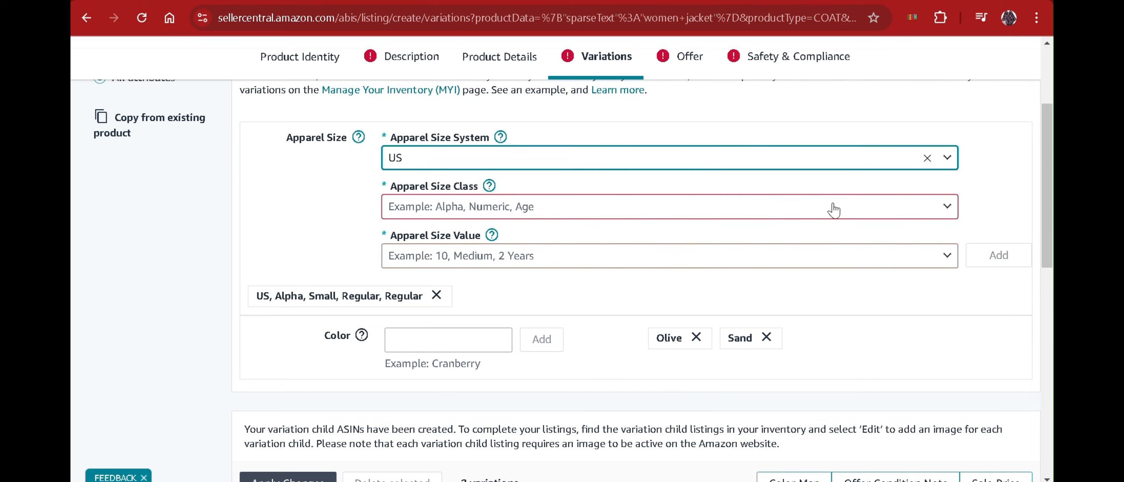
click(830, 208)
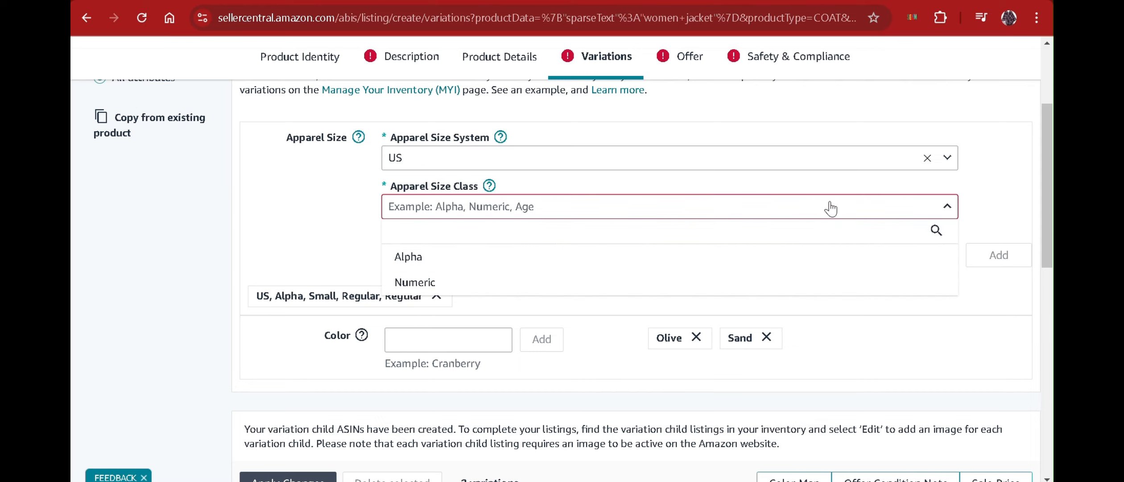
click(797, 266)
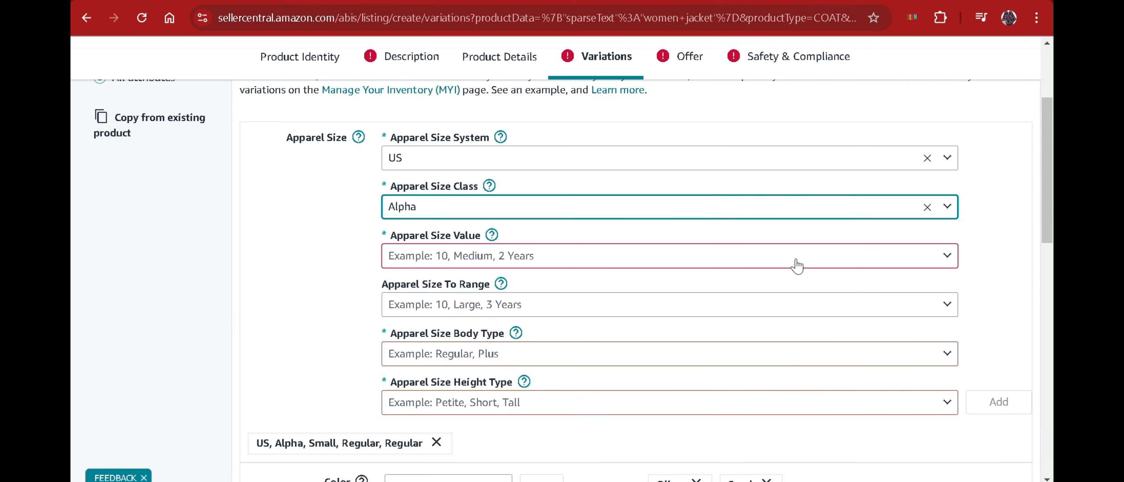
Set the apparel size value to Medium and the apparel size body type to Regular.
click(794, 265)
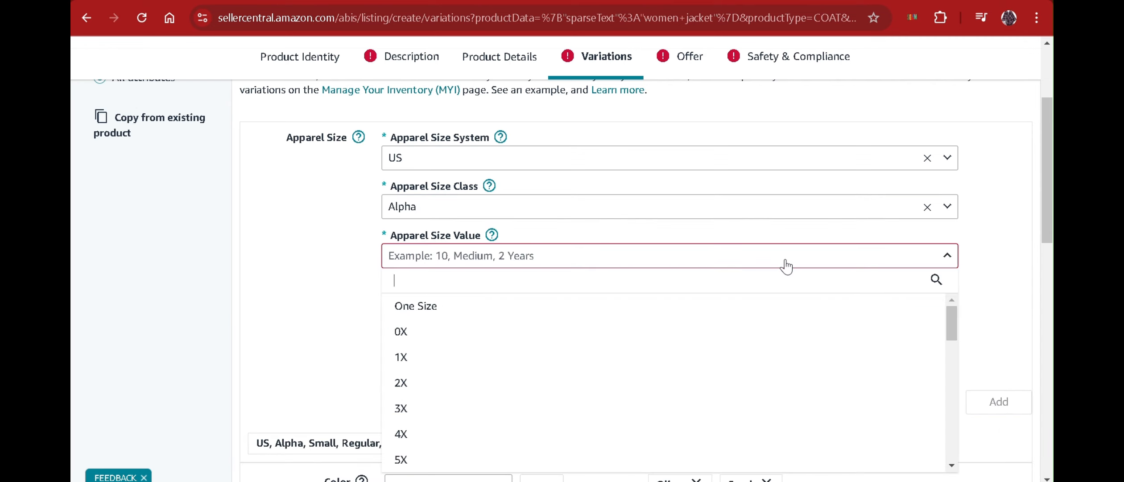
text(me)
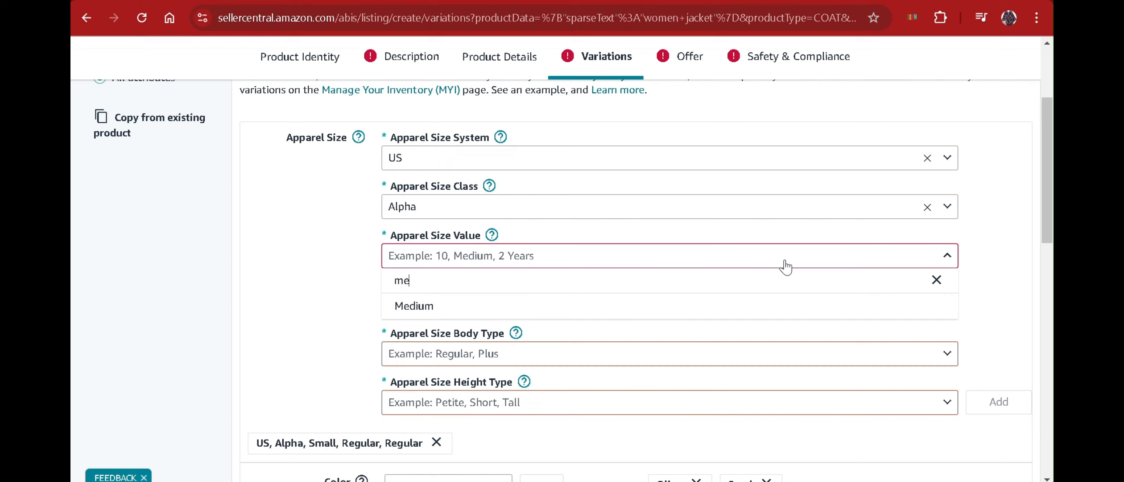
click(784, 309)
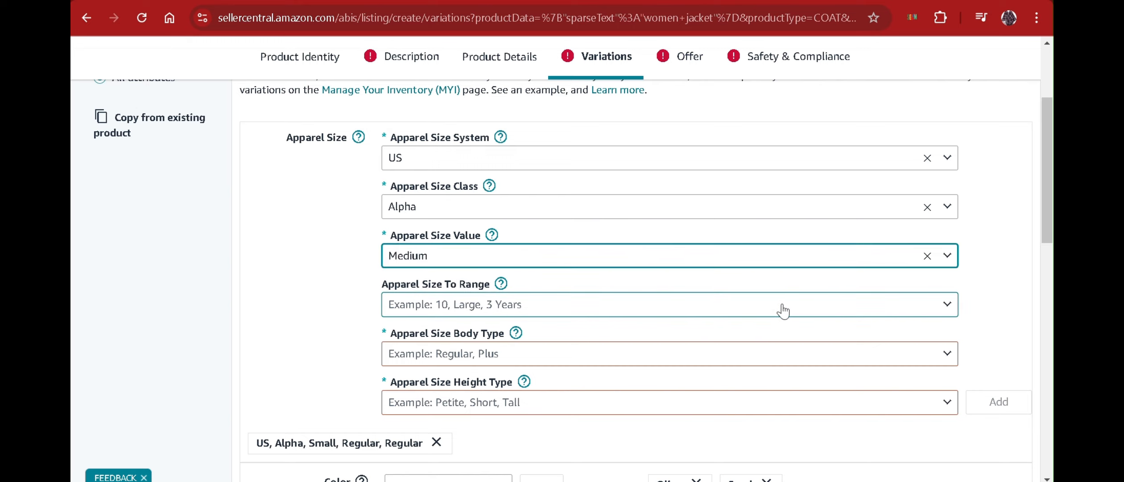
click(741, 356)
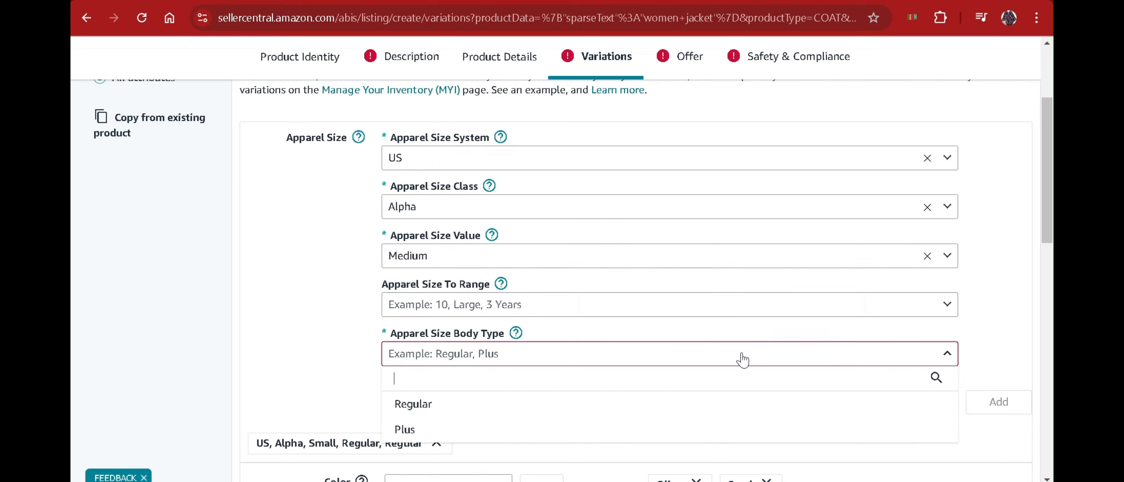
click(798, 408)
Set the apparel size height type to Regular and add the Medium size as a variant.
click(805, 409)
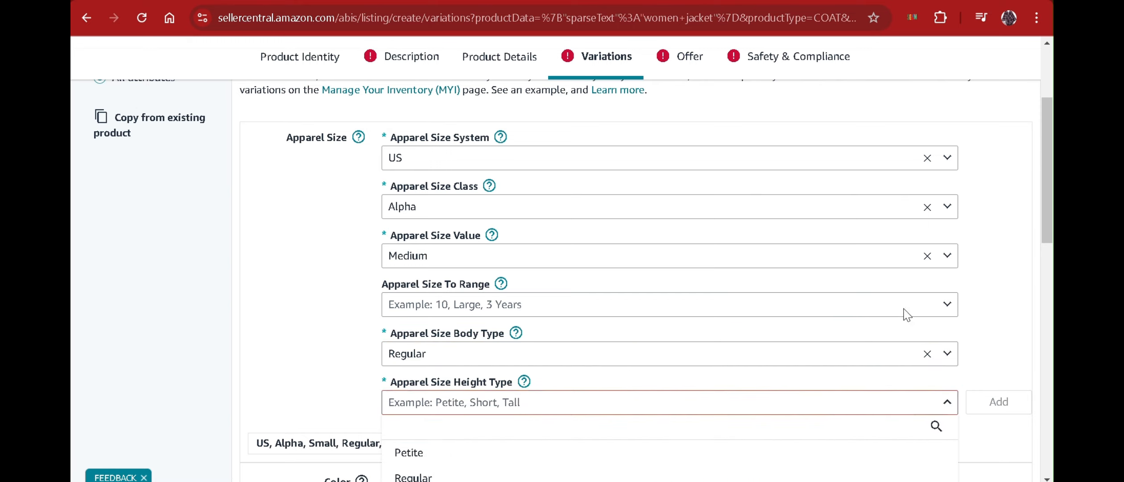
scroll(1047, 218, down, 2)
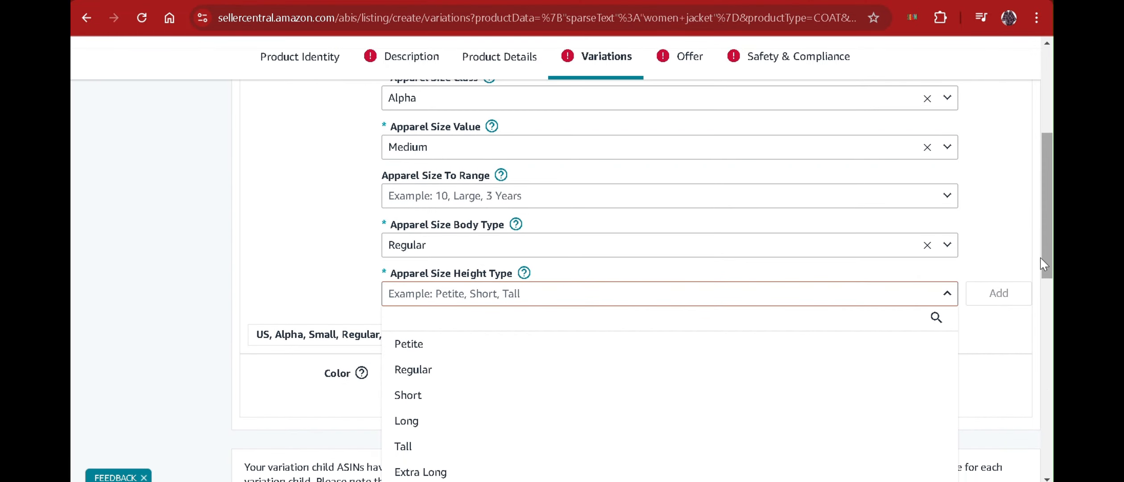
click(885, 305)
click(885, 308)
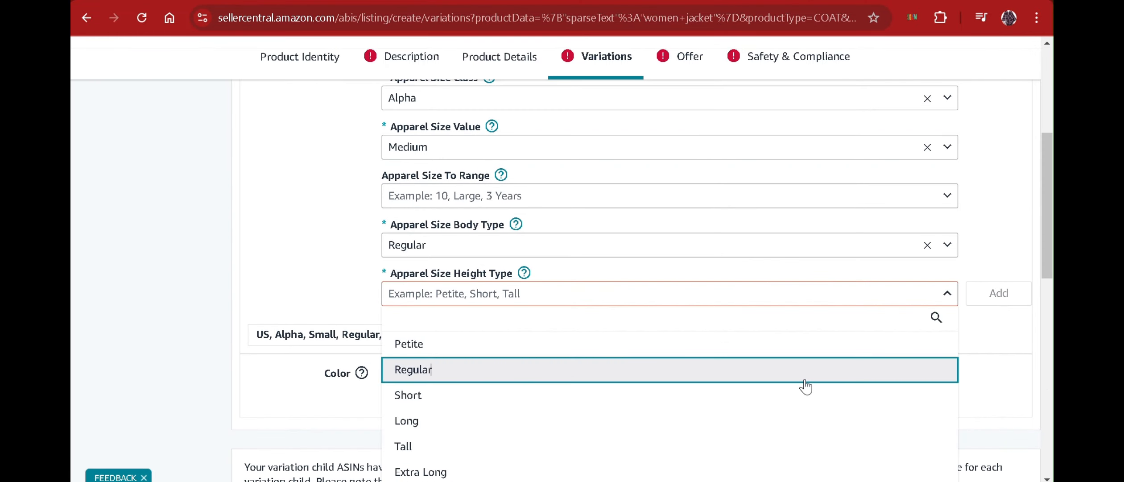
click(805, 387)
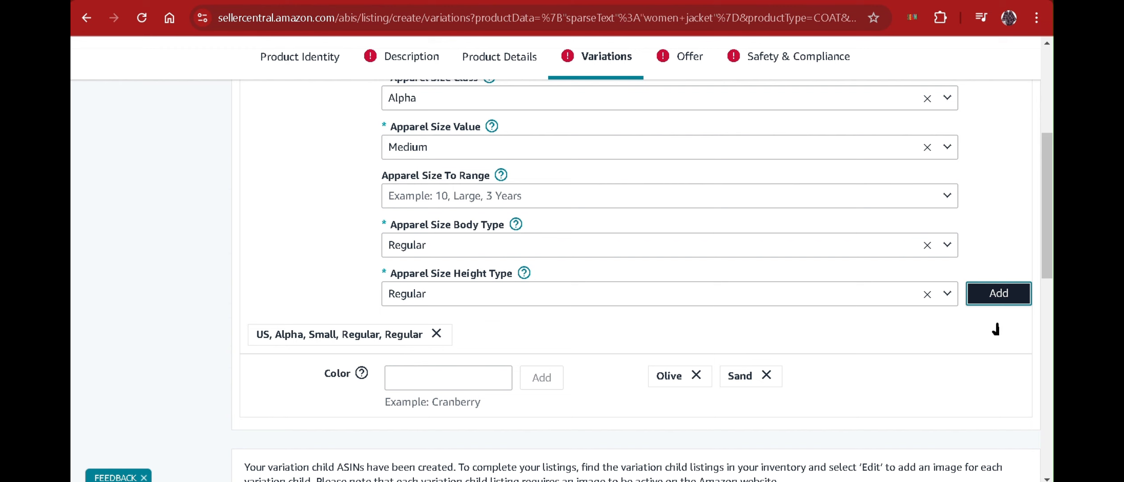
click(998, 293)
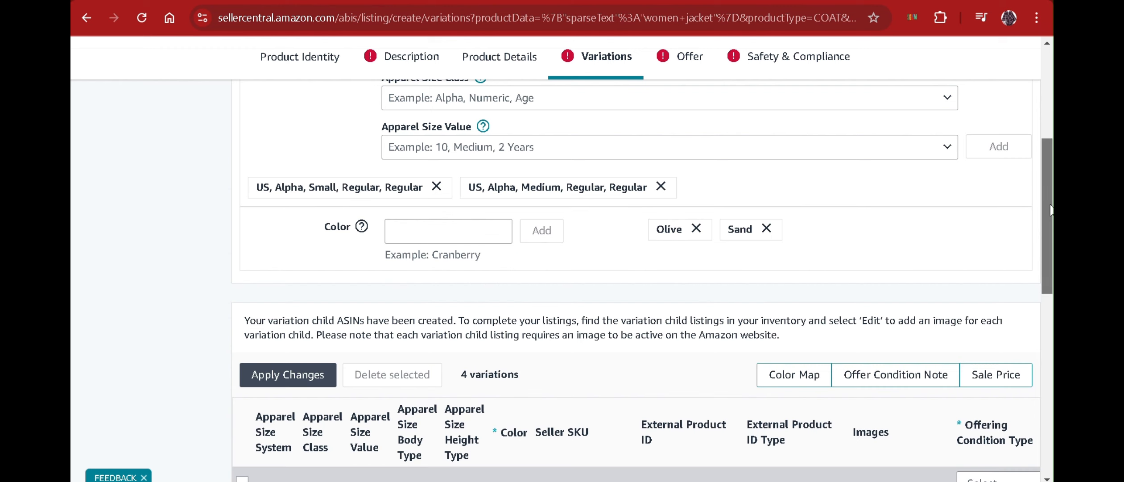
Set the apparel size system to US and the size class to Alpha for a third size variant.
drag(1051, 210, 1040, 155)
click(897, 221)
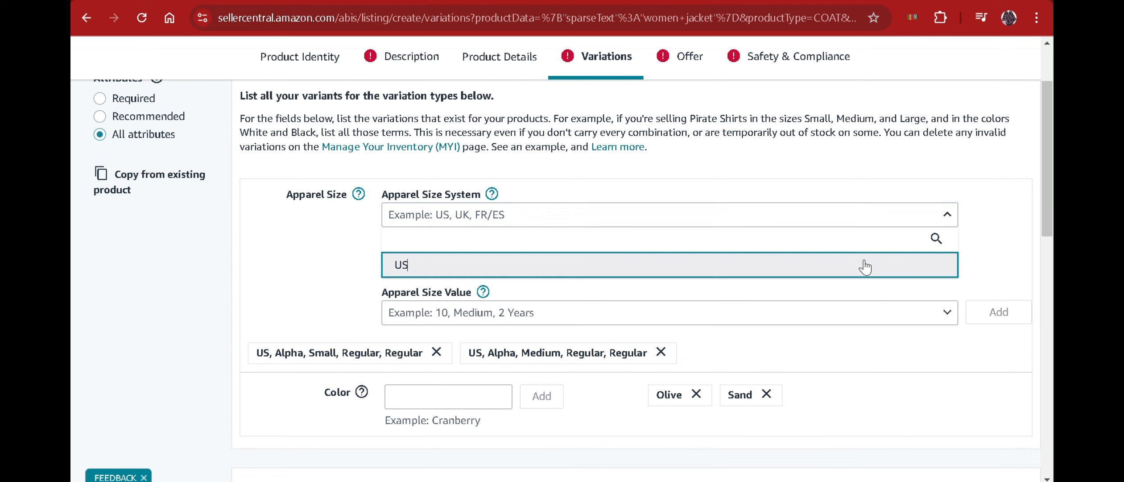
key(Return)
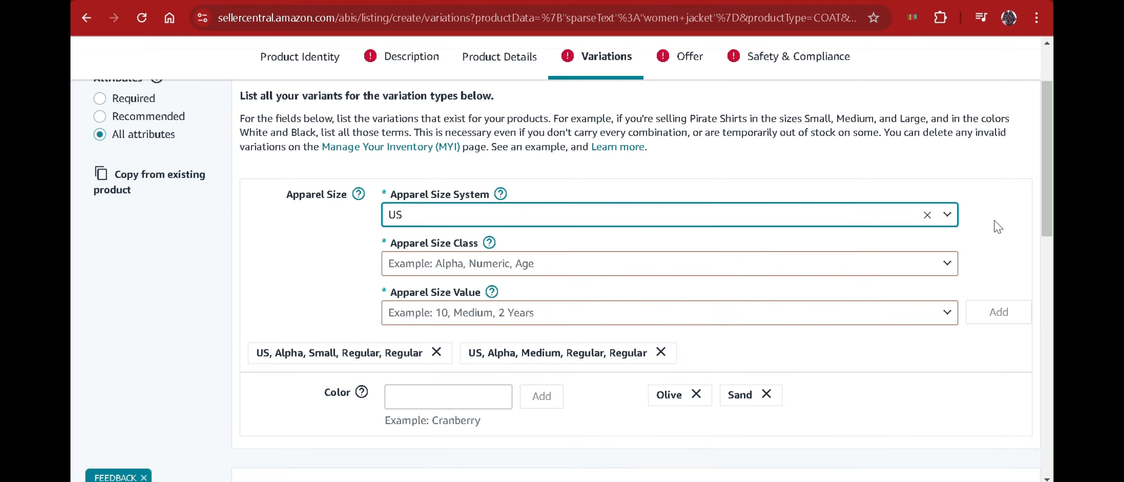
click(918, 260)
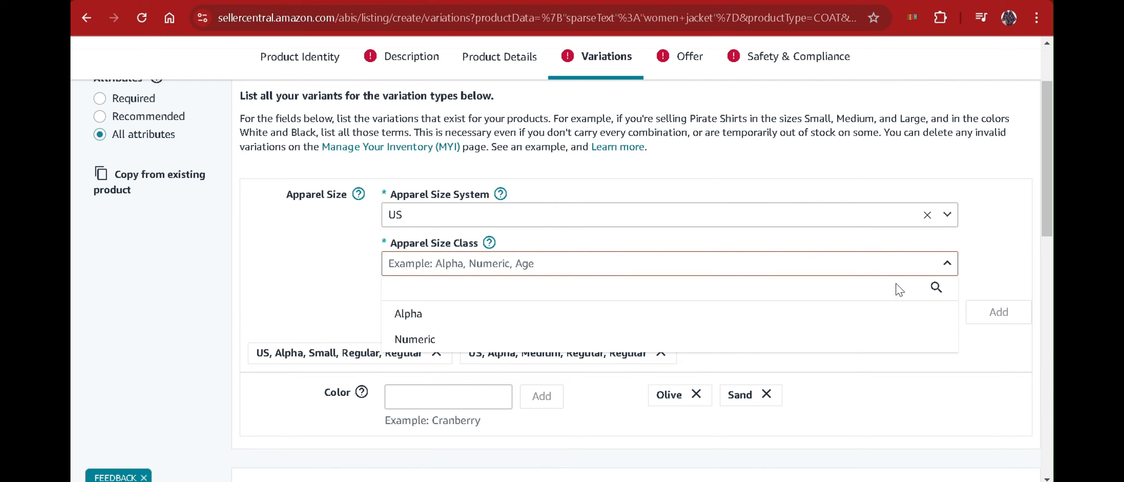
key(Down)
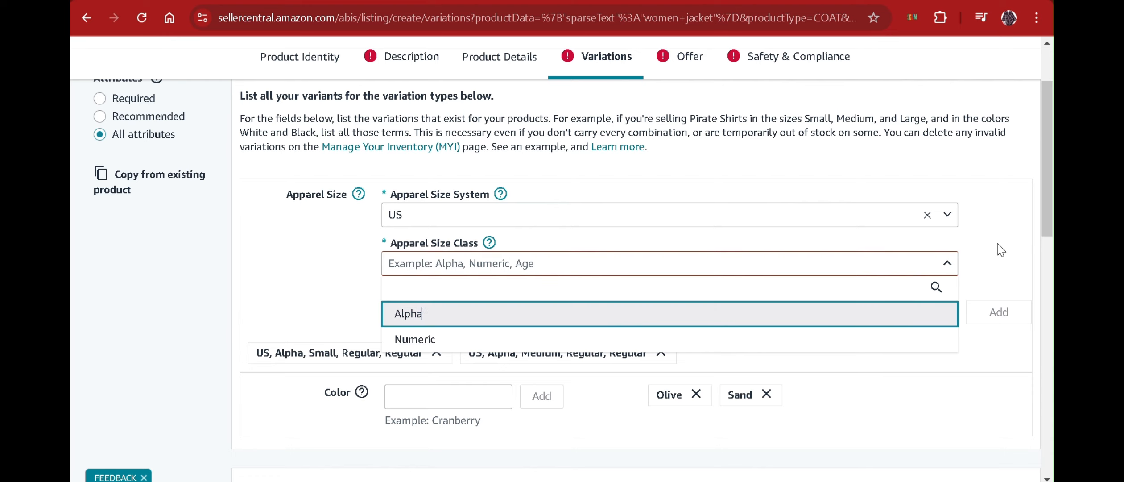
key(Return)
Set the apparel size value to Large and the apparel size body type to Regular.
scroll(1031, 214, down, 3)
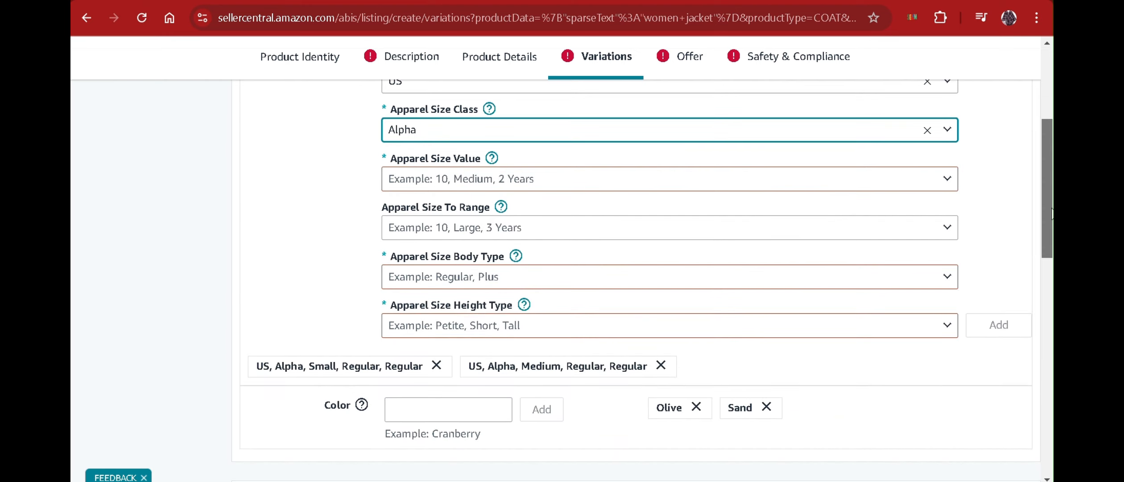
click(946, 179)
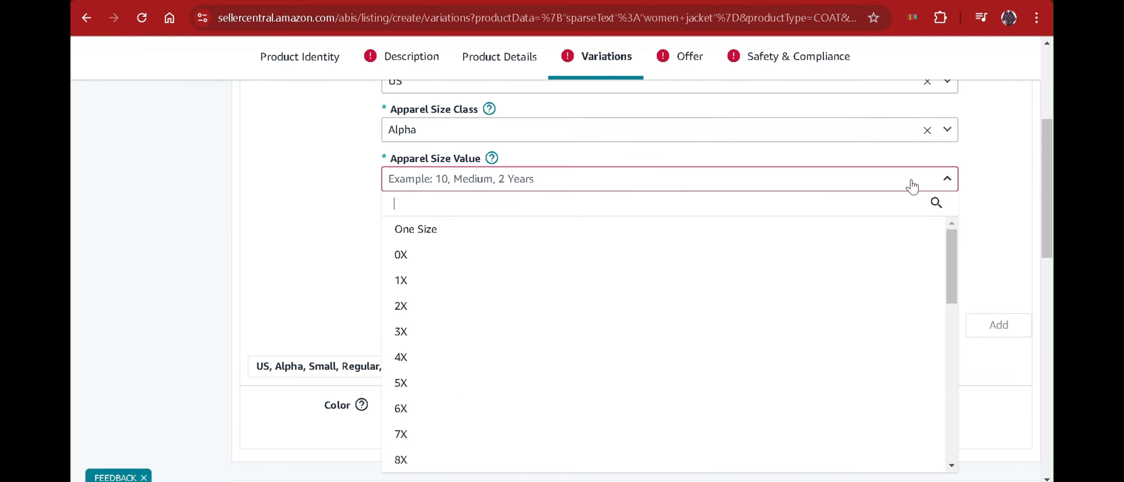
text(lar)
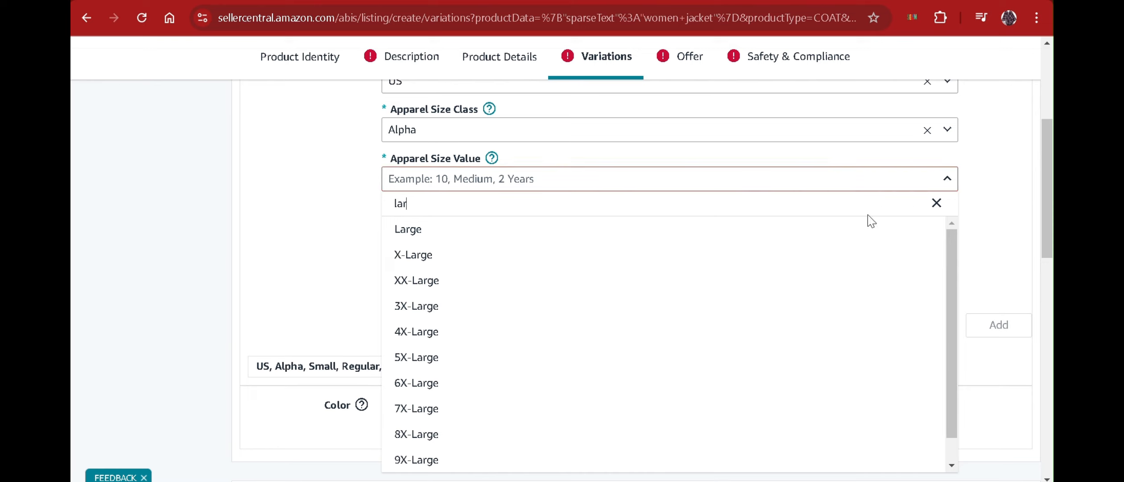
click(864, 236)
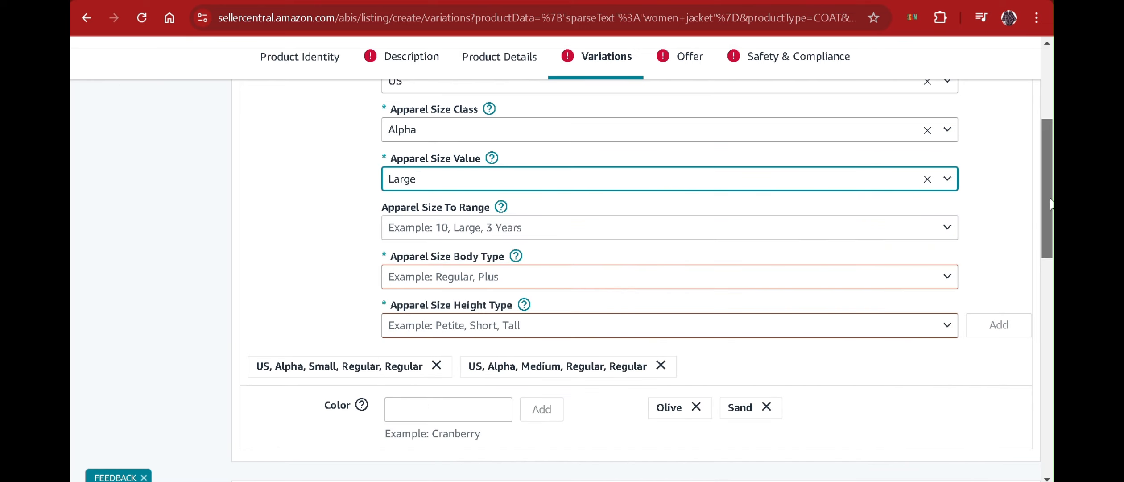
scroll(1039, 194, down, 2)
click(936, 209)
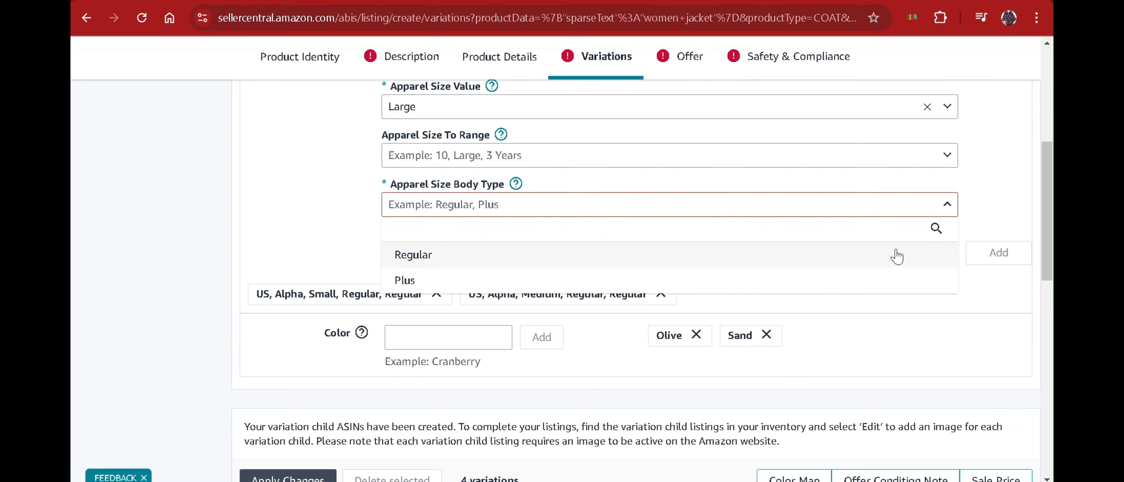
click(957, 253)
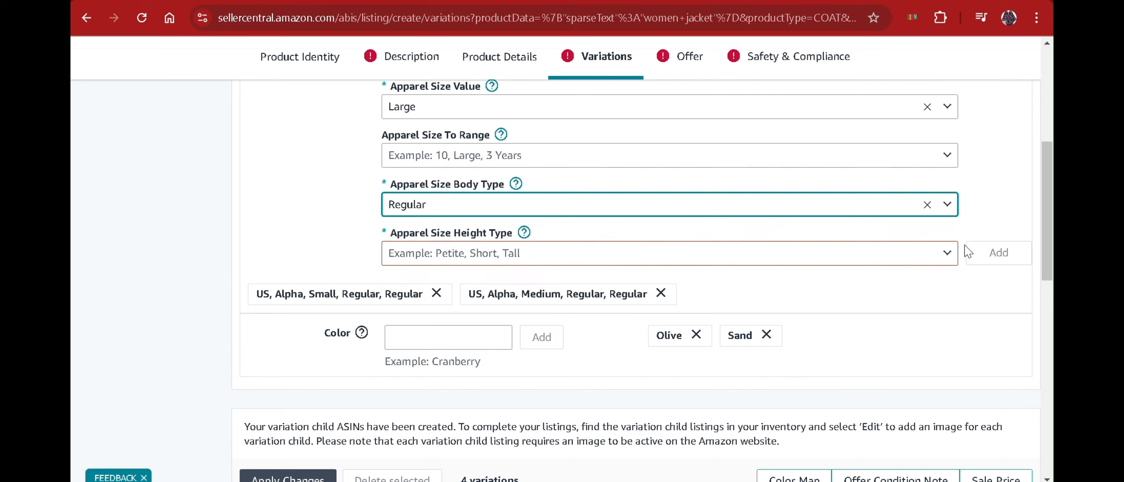
Set the apparel size height type to Regular and add the Large size as a variant.
click(885, 263)
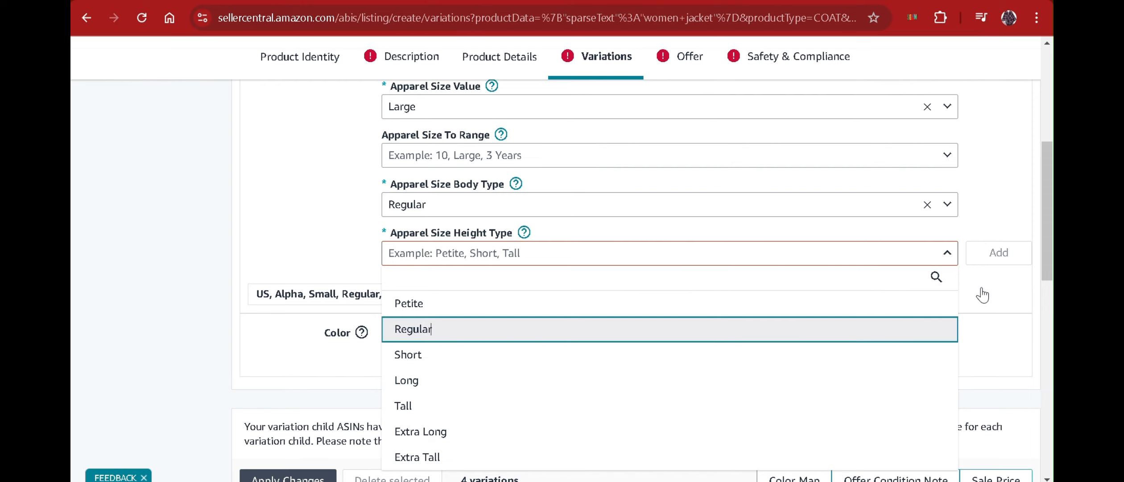
key(Return)
click(989, 257)
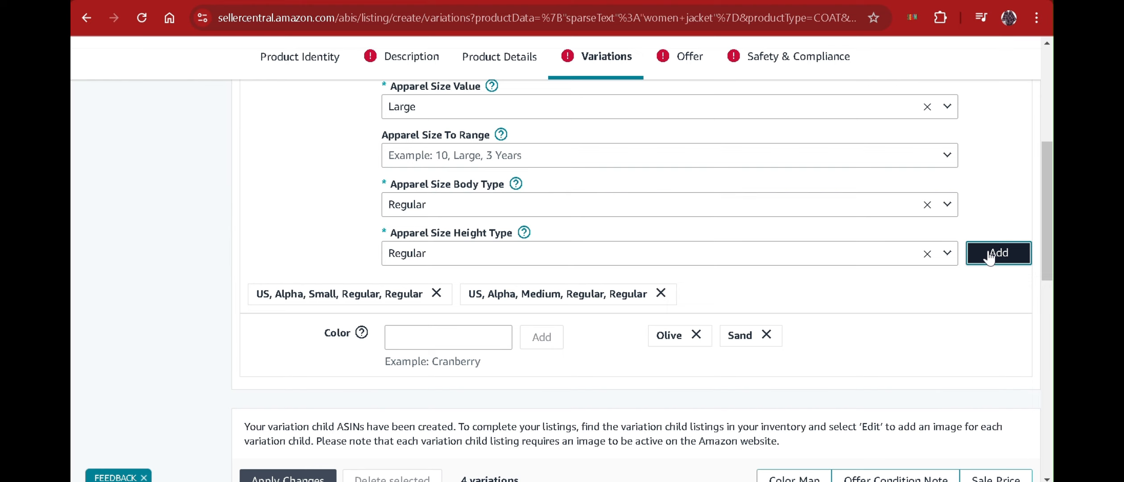
Set the offering condition type to New in the bulk-entry row above the individual variations.
drag(1045, 162, 1045, 263)
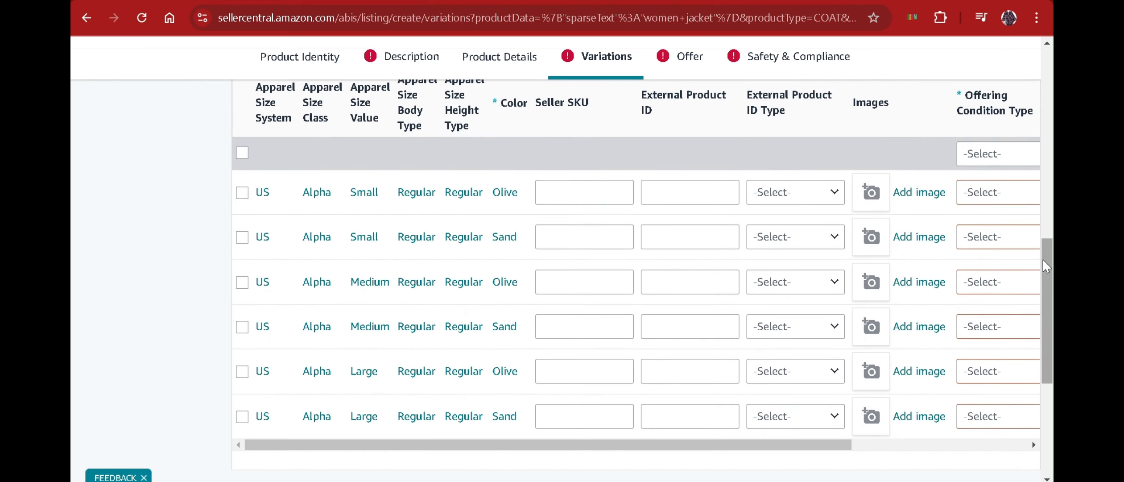
scroll(612, 184, right, 2)
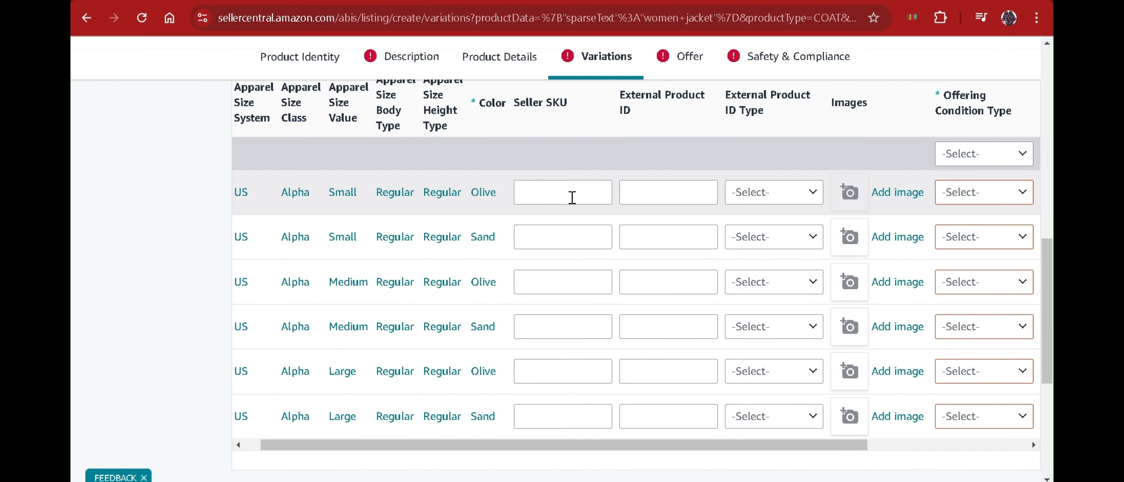
scroll(467, 453, left, 1)
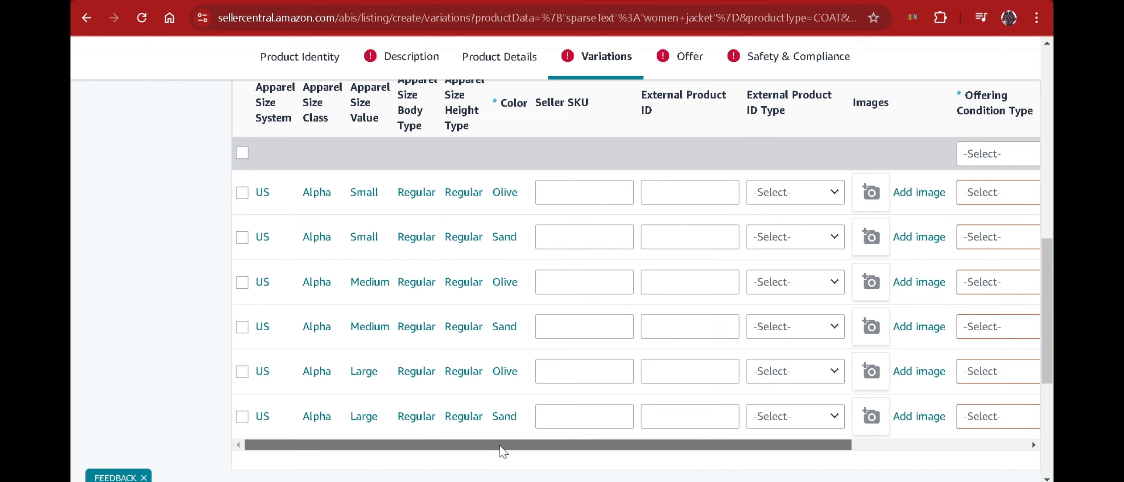
drag(496, 445, 690, 441)
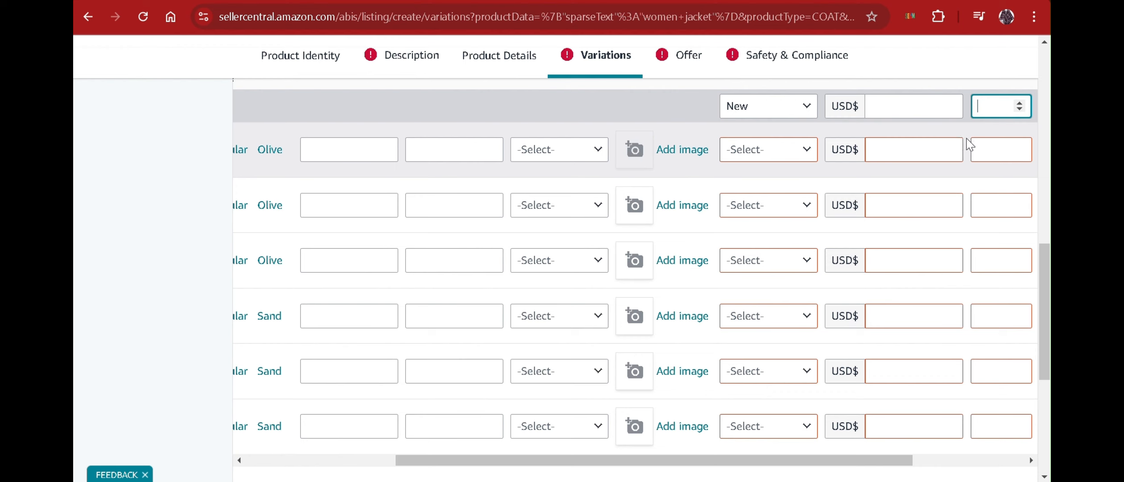
Select all the size and color variations in the variations table.
scroll(1049, 266, up, 1)
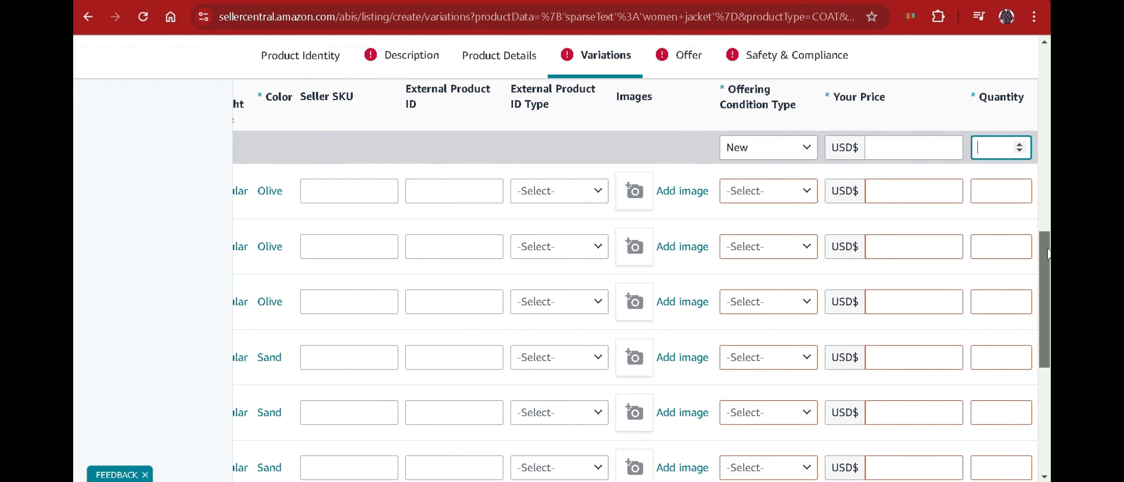
scroll(1046, 250, down, 2)
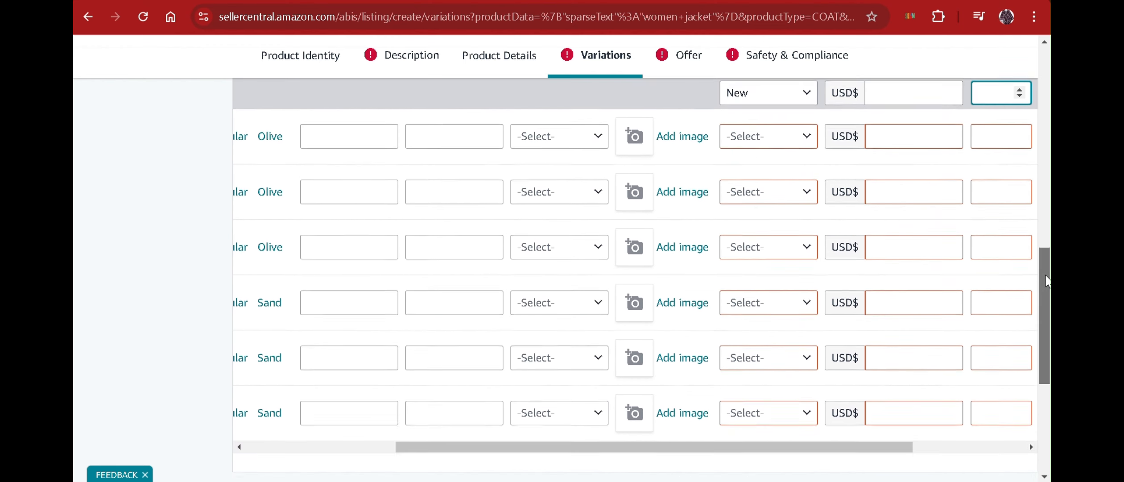
drag(826, 436, 620, 452)
drag(1046, 338, 1046, 294)
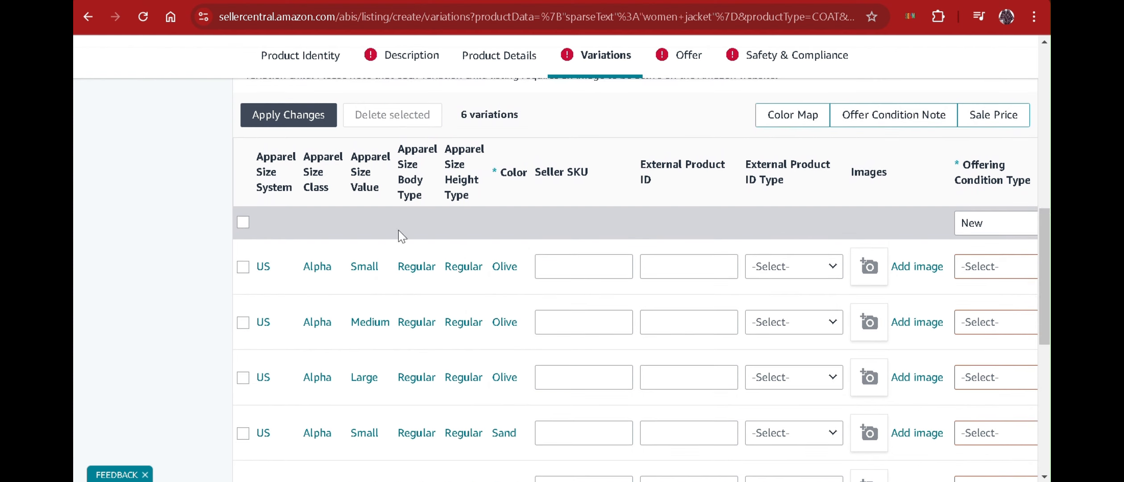
click(243, 223)
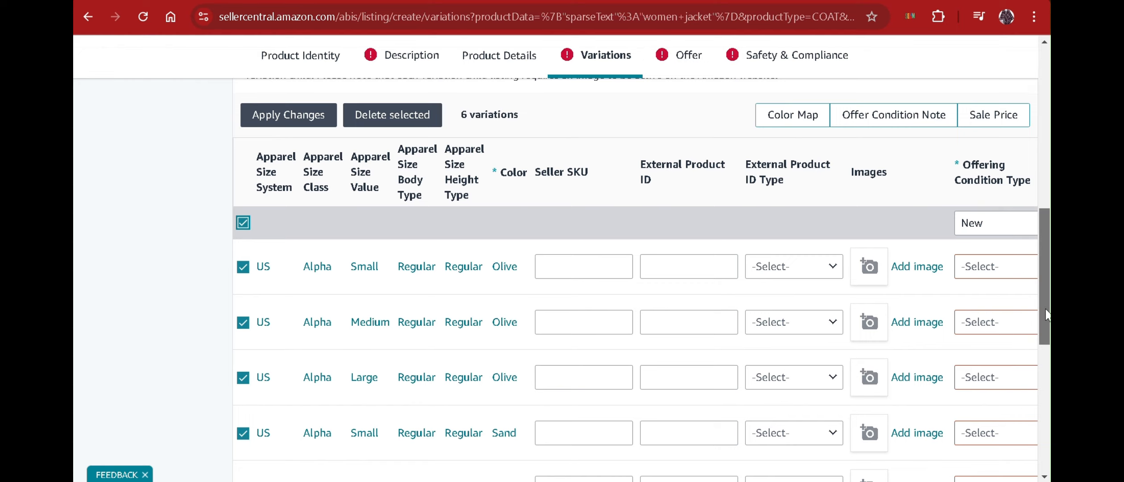
scroll(1007, 371, down, 3)
drag(746, 429, 916, 429)
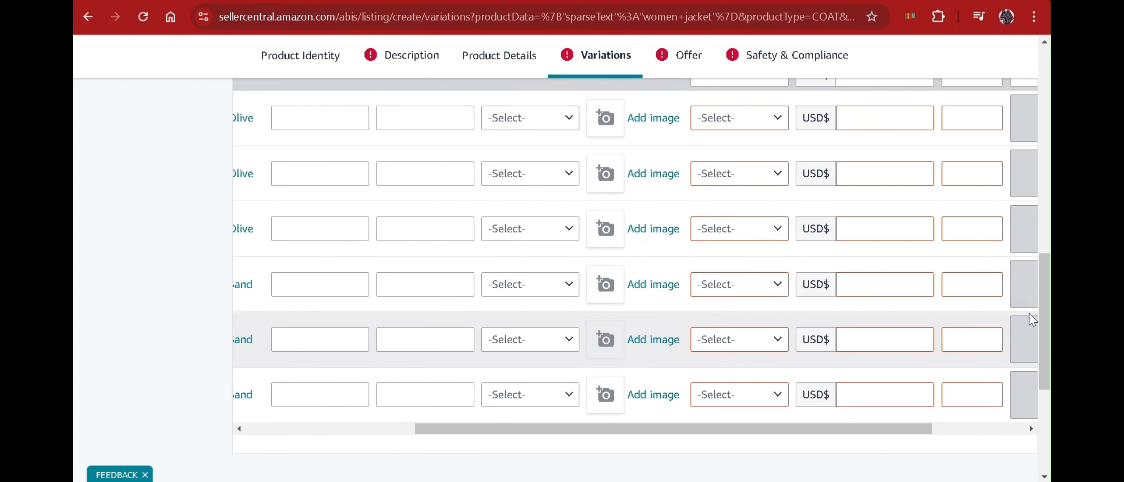
Set the bulk-entry row's price to USD$ 69.99 and quantity to 15, and apply the offer values to all selected variations.
drag(1050, 304, 1049, 256)
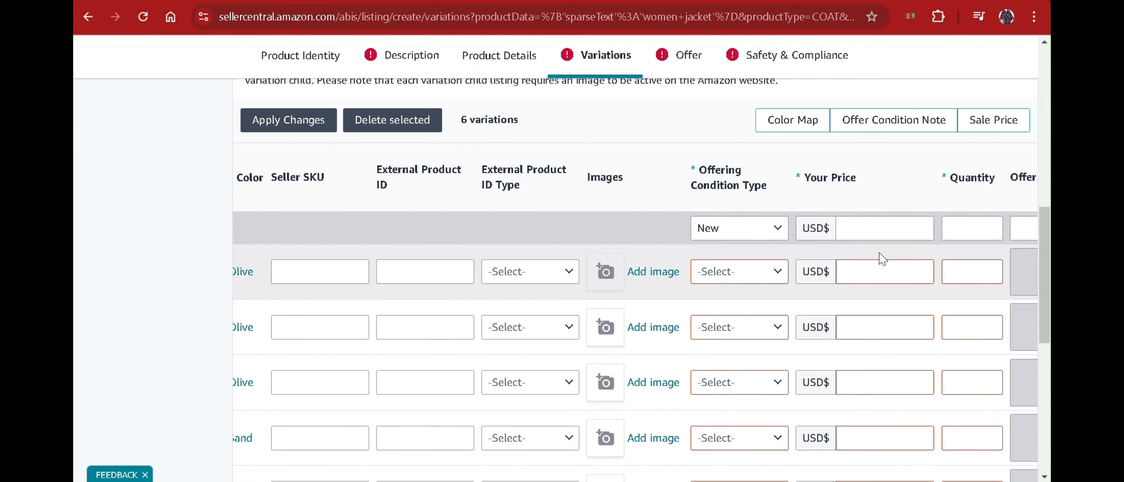
click(858, 221)
click(863, 223)
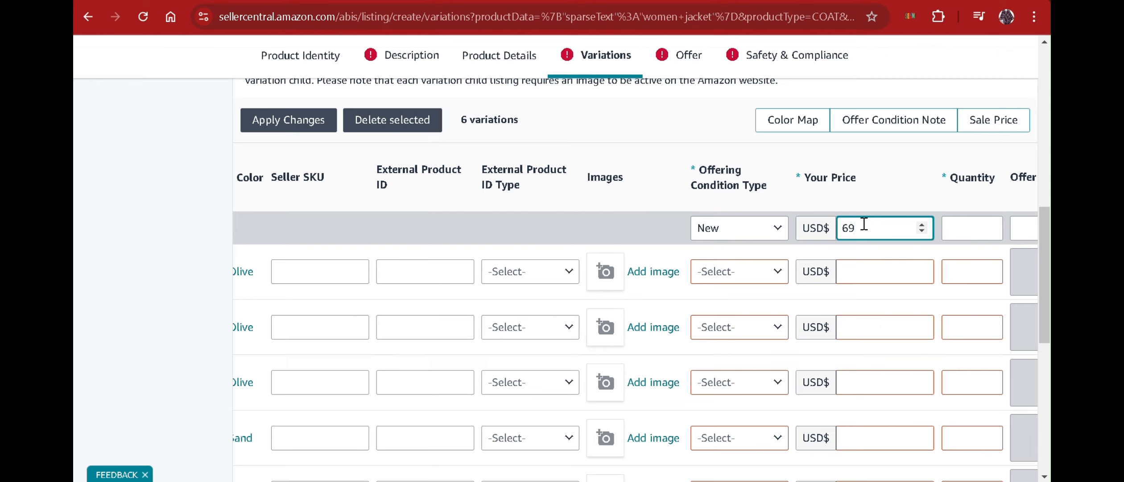
text(69.99)
click(971, 233)
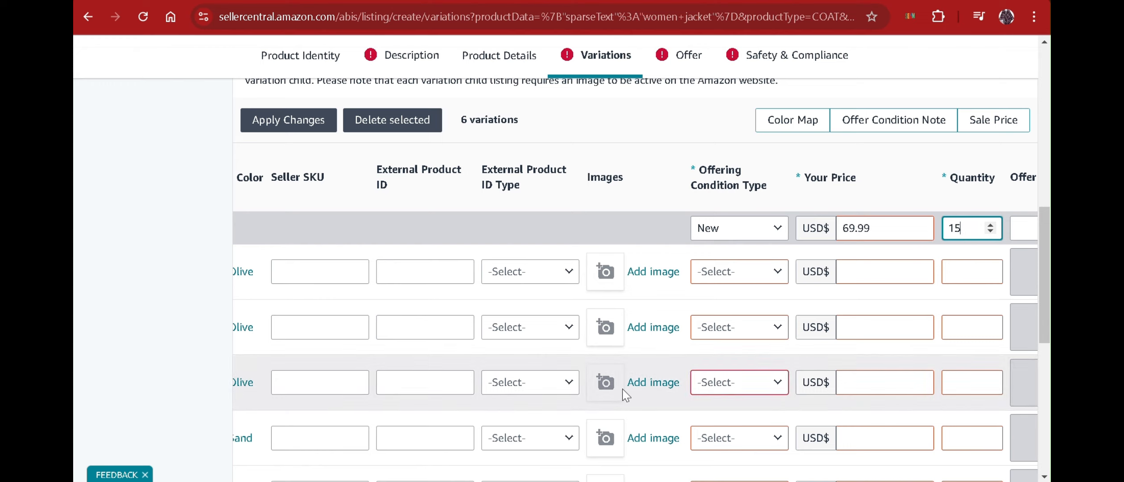
click(277, 125)
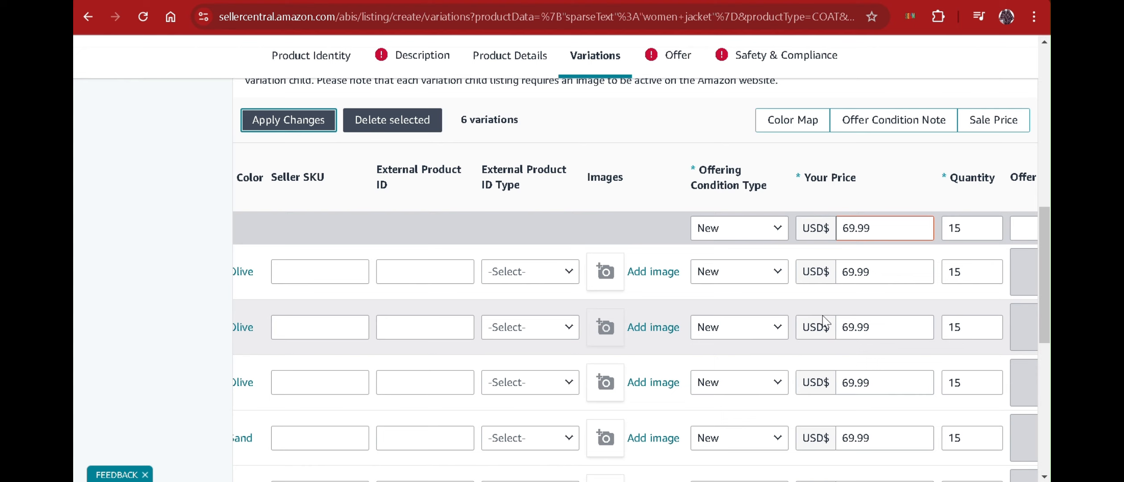
Upload the six Olive Jacket images and Sand Jacket image 6 to the Small Olive variation.
drag(1048, 235, 1046, 261)
drag(1044, 255, 1044, 244)
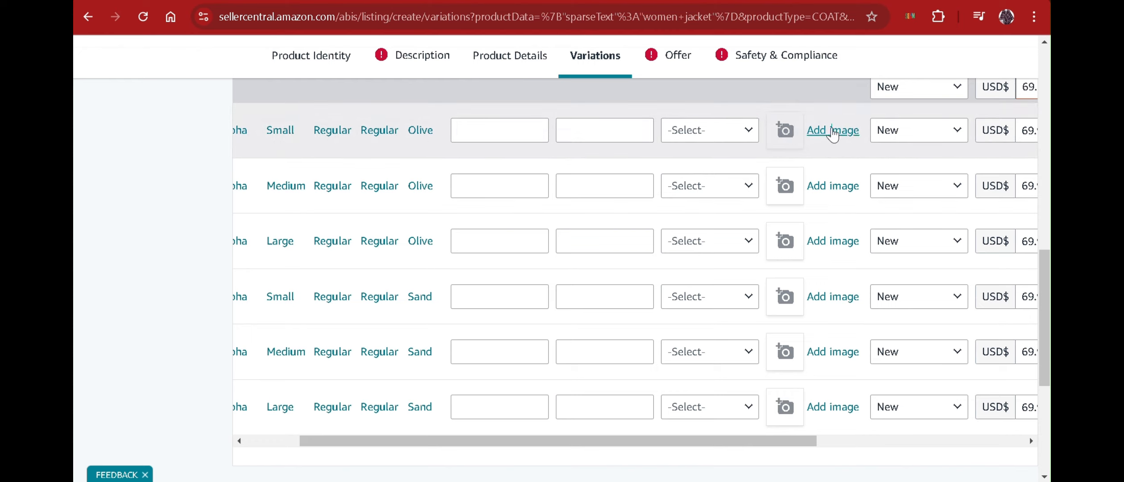
click(832, 130)
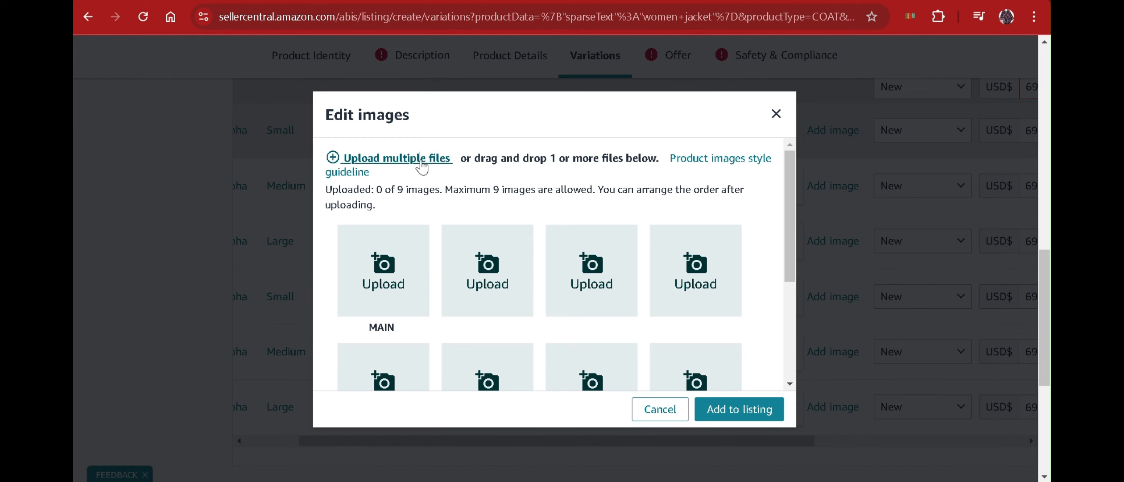
click(423, 161)
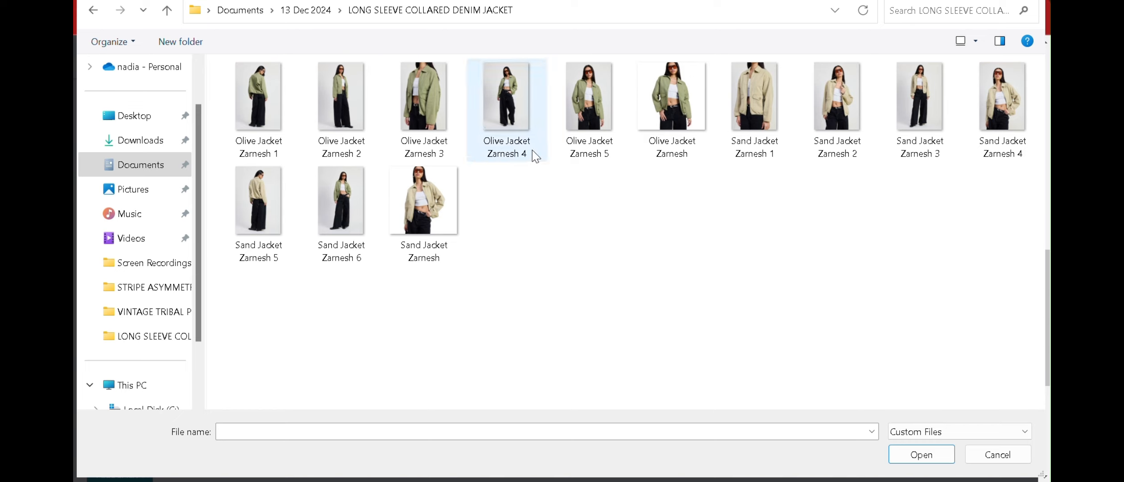
click(267, 111)
key(shift+Right)
key(shift+Right)
key(shift+Right)
key(shift+Right)
key(shift+Right)
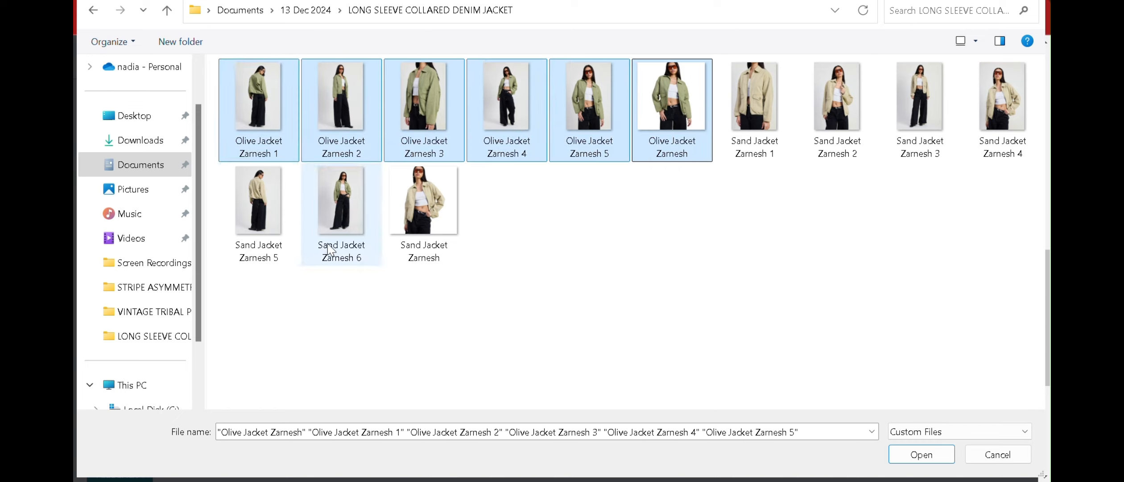
ctrl+click(349, 228)
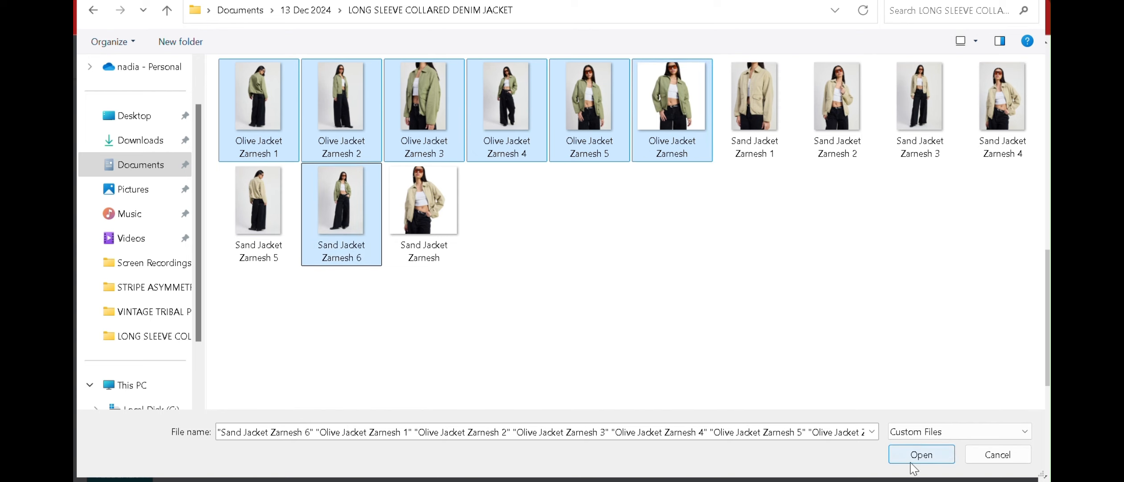
click(928, 455)
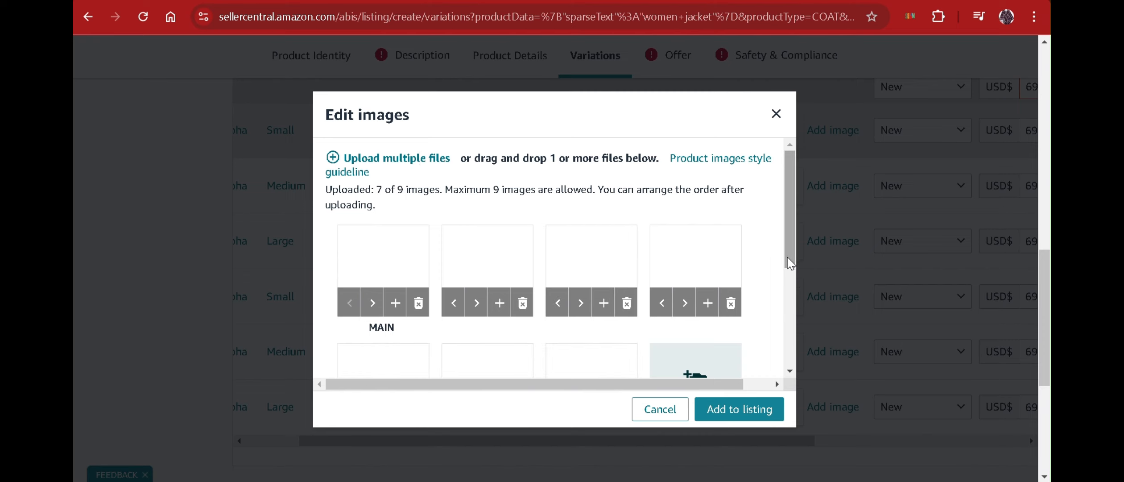
Make the unnumbered Olive Jacket close-up the main image and add the images to the Small Olive variation's listing.
drag(789, 245, 784, 286)
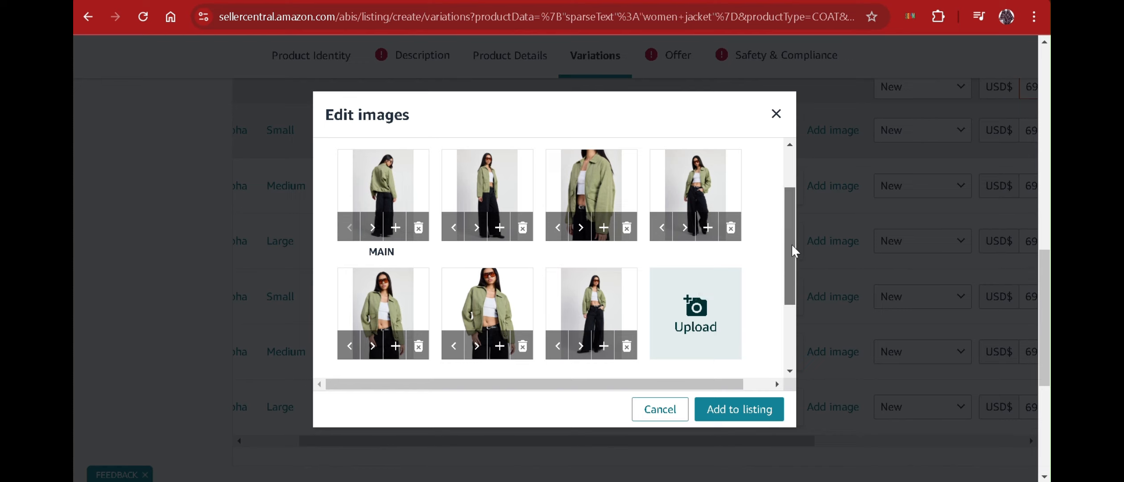
scroll(792, 241, up, 1)
scroll(790, 241, down, 1)
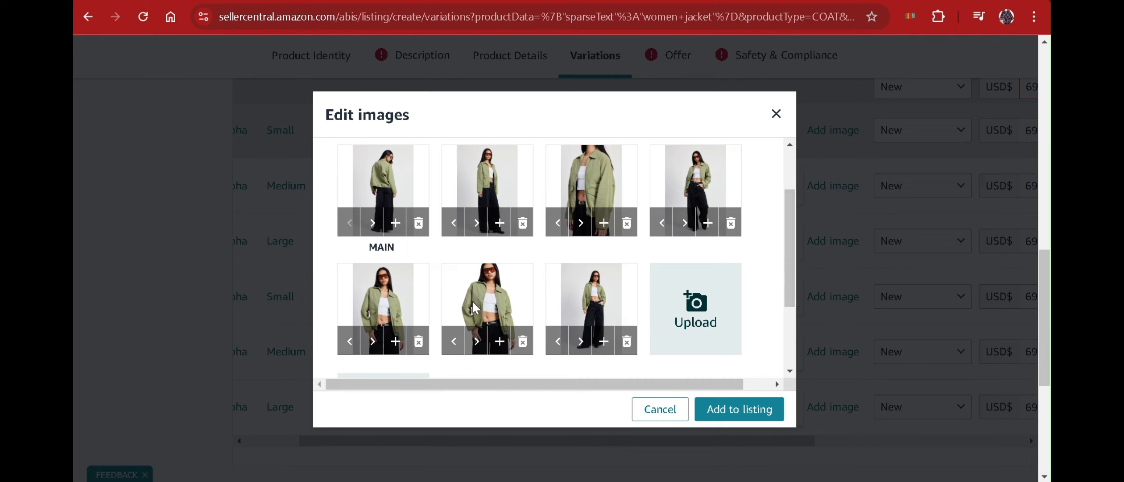
drag(473, 307, 382, 188)
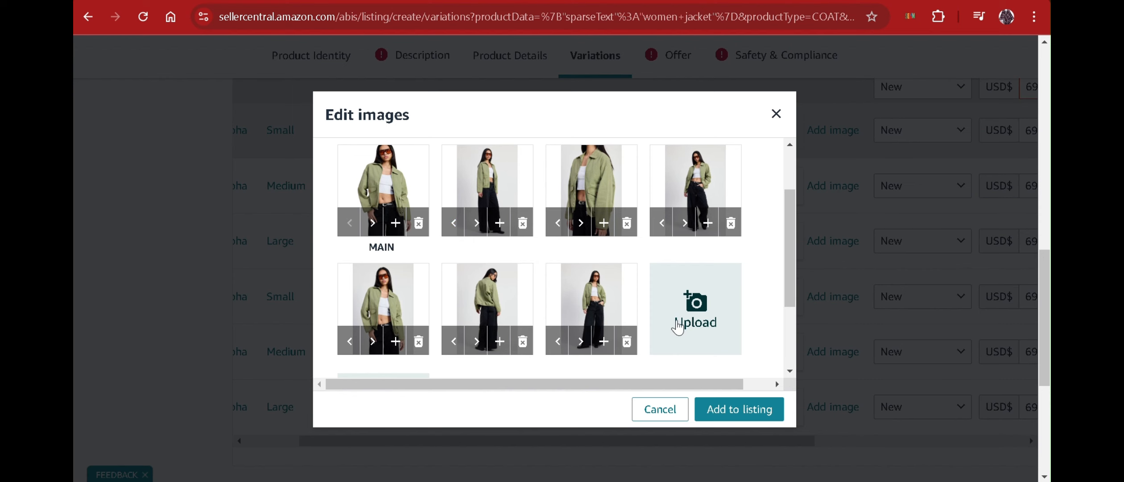
click(739, 410)
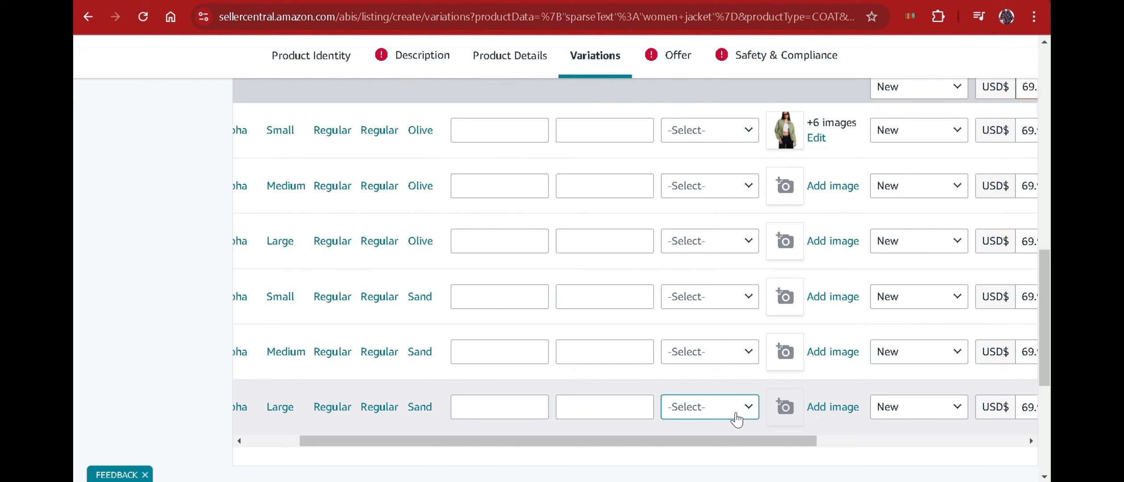
Upload the six Olive Jacket images and Sand Jacket image 6 to the Medium Olive variation.
click(836, 187)
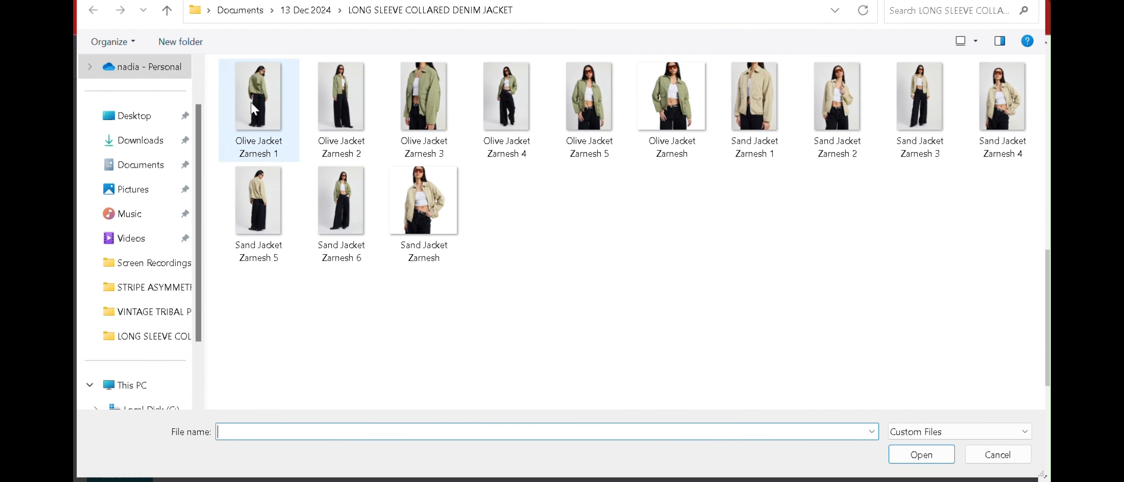
click(254, 108)
key(shift+Right)
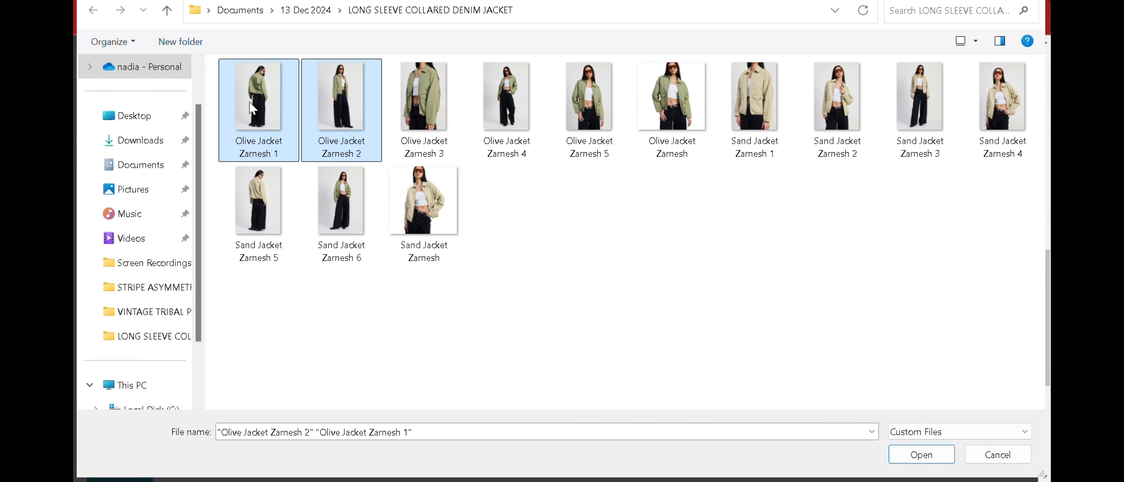
key(shift+Right)
key(shift+Right)
key(shift+Right)
key(shift+Right)
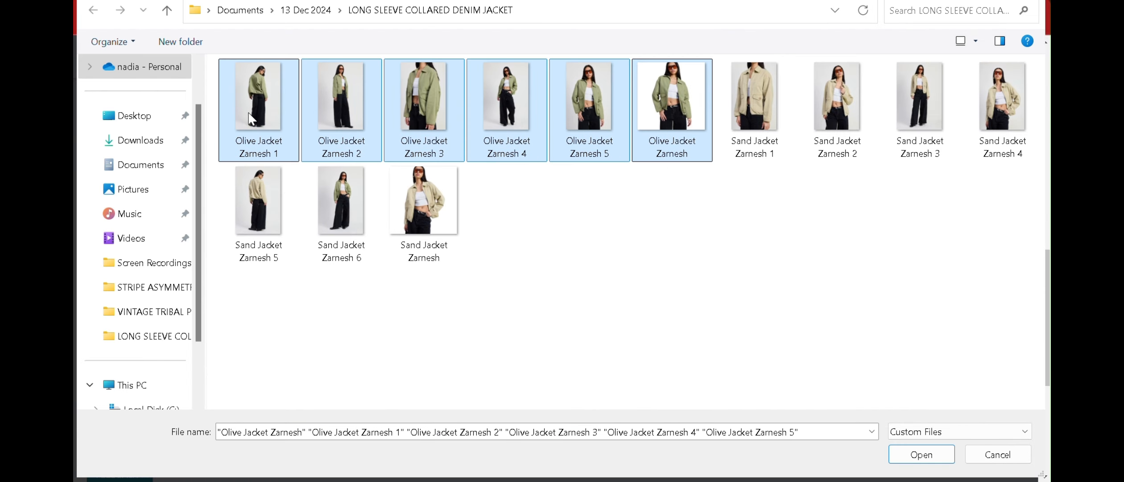
ctrl+click(357, 232)
click(921, 454)
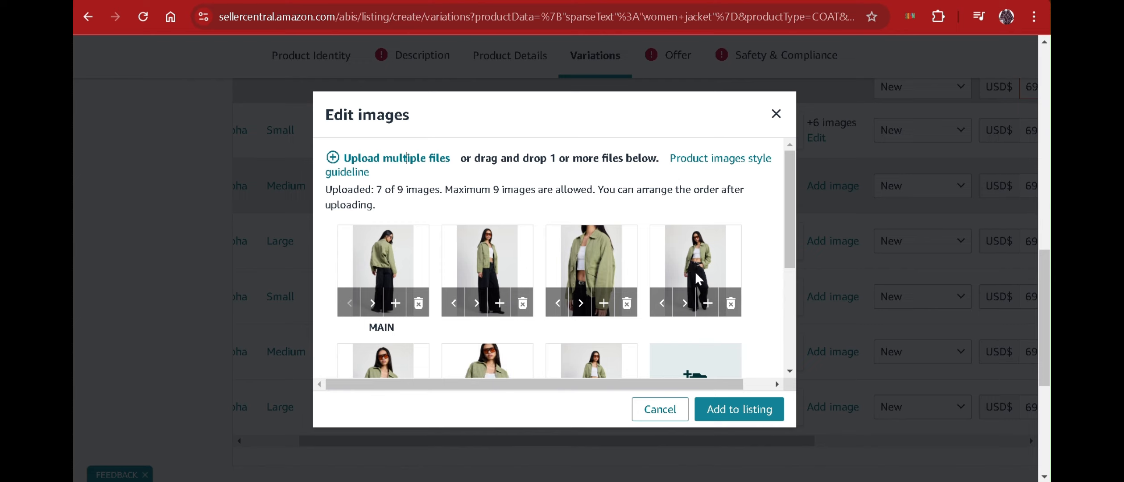
Make the unnumbered Olive Jacket close-up the Medium Olive variation's main image and add its image set to the listing.
drag(495, 357, 393, 259)
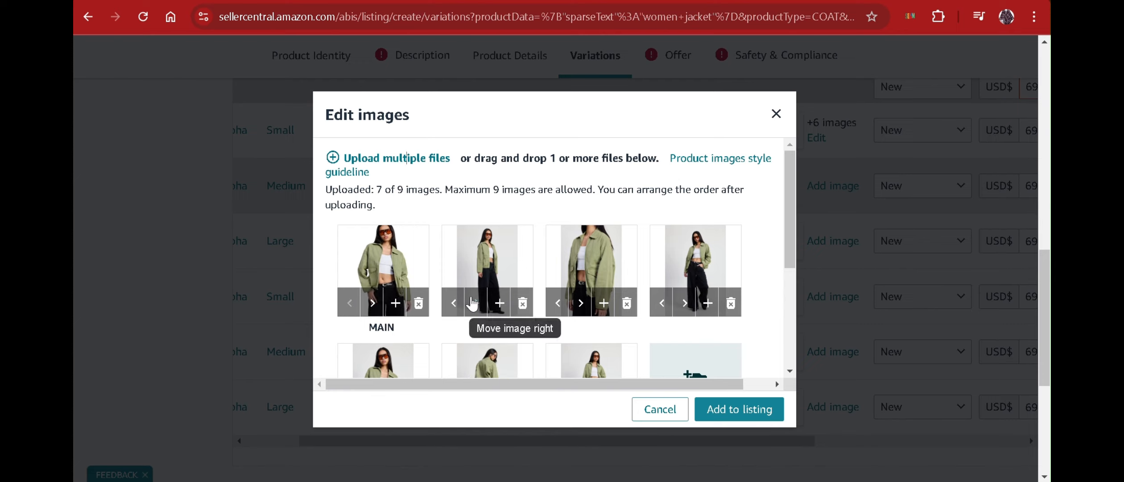
click(719, 407)
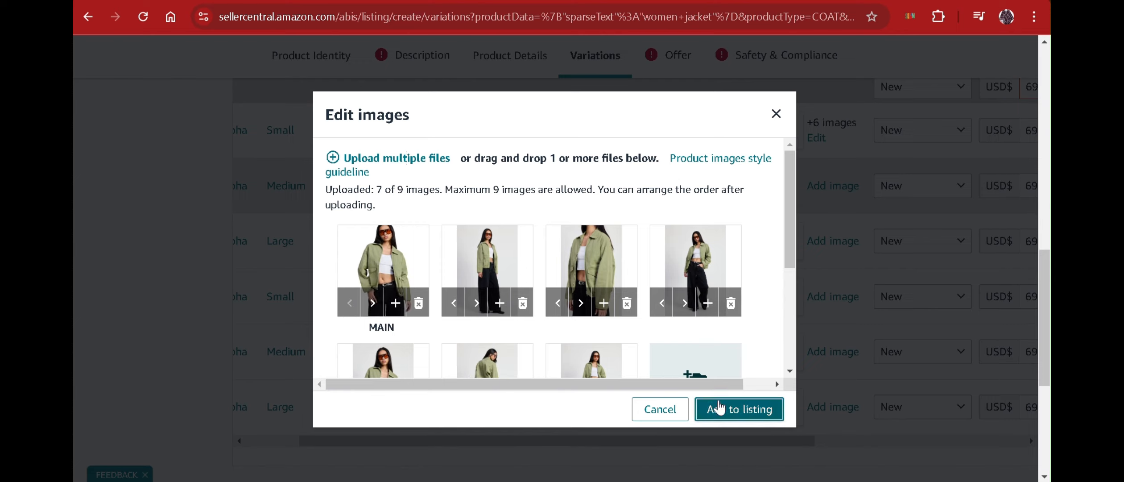
click(724, 413)
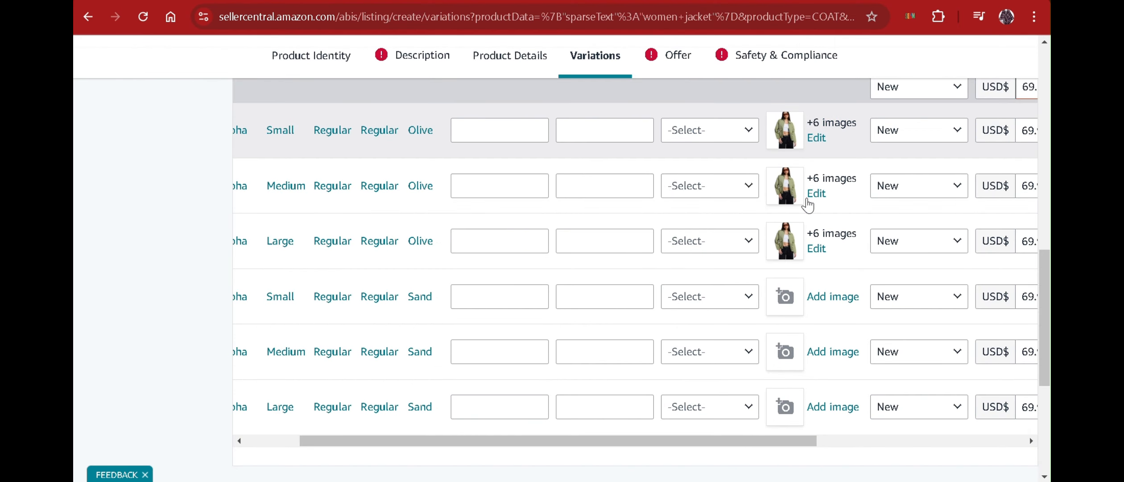
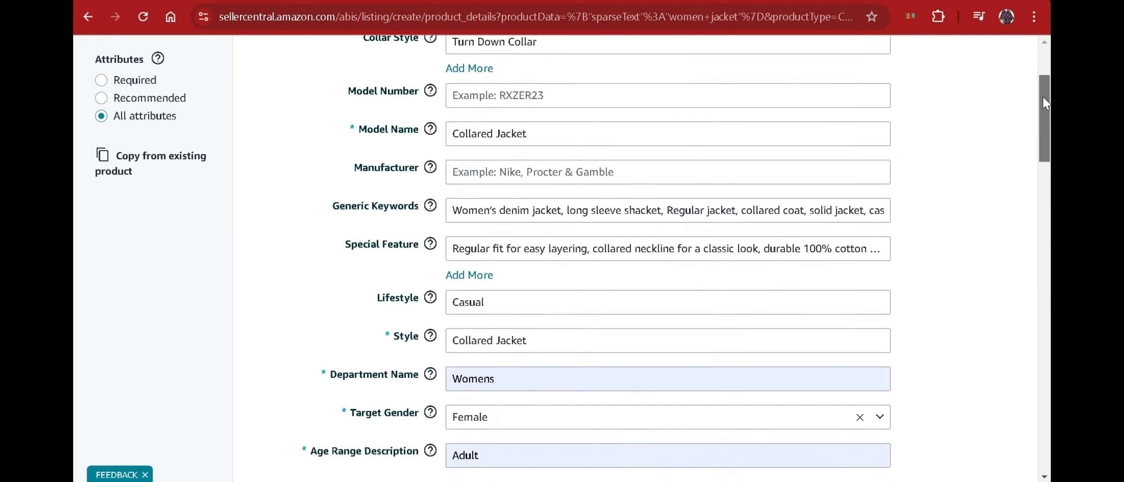
Copy the Description paragraph from the jacket's listing notes in Notepad into the listing's Product Description field.
drag(1043, 97, 1012, 61)
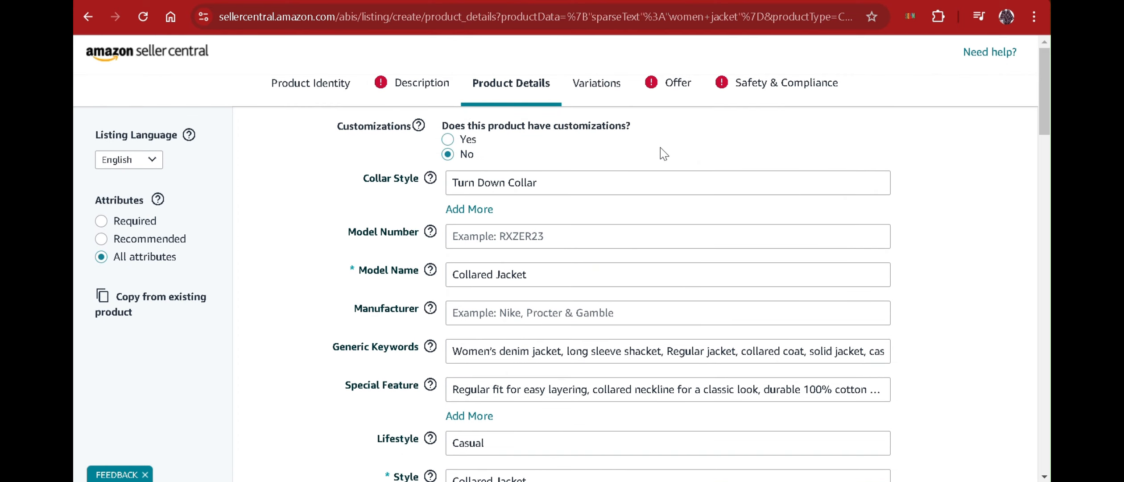
click(422, 88)
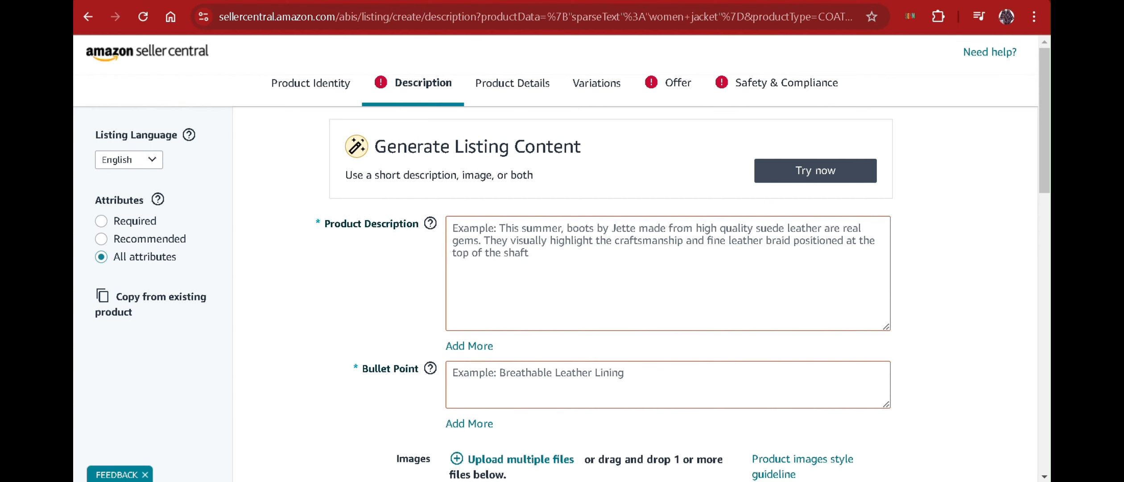
key(alt+Tab)
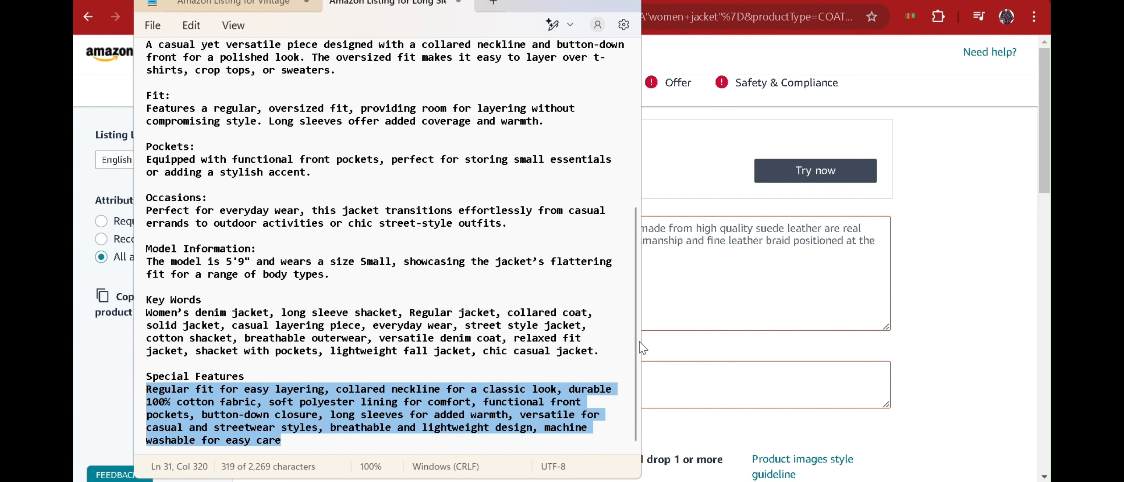
scroll(609, 175, up, 7)
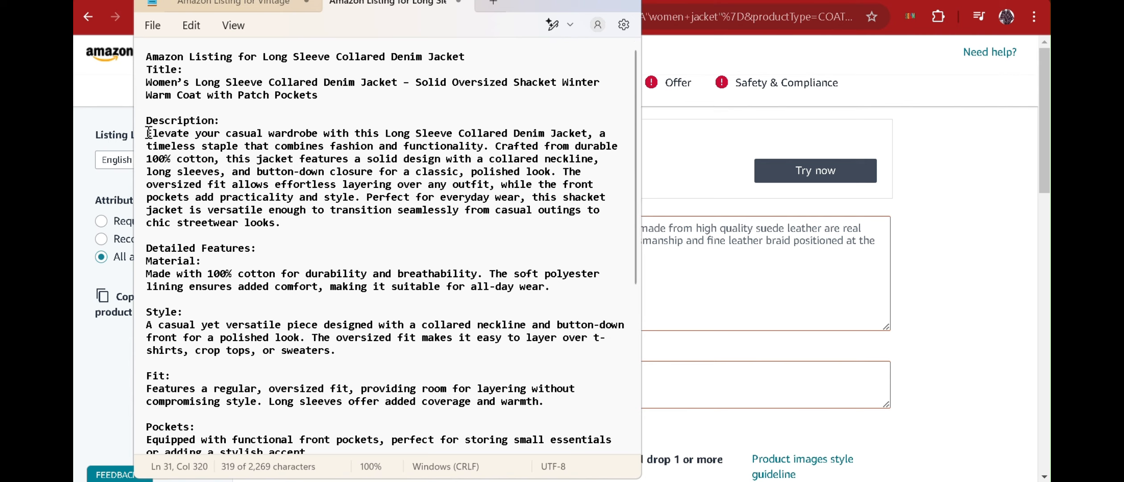
drag(148, 133, 292, 228)
key(ctrl+c)
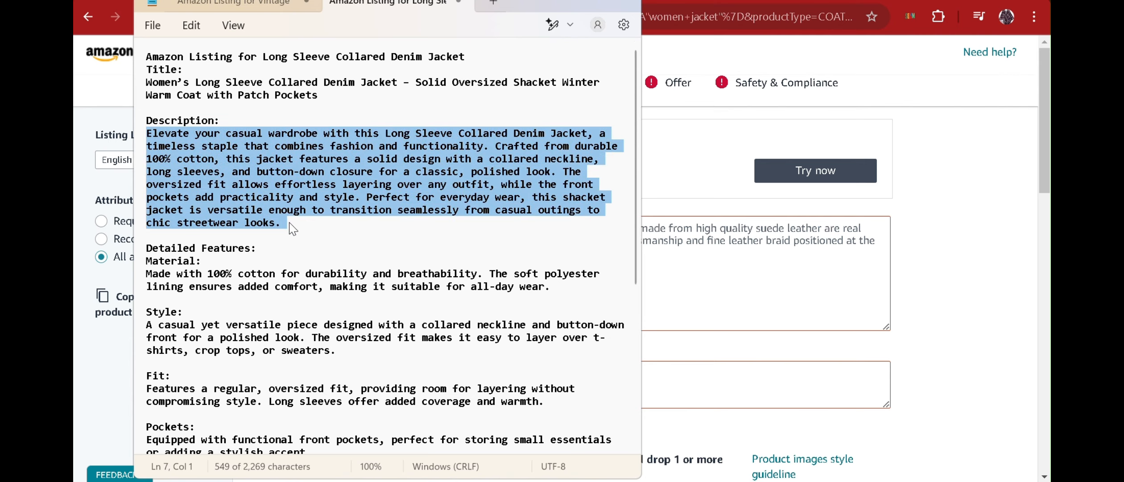
click(717, 262)
key(ctrl+v)
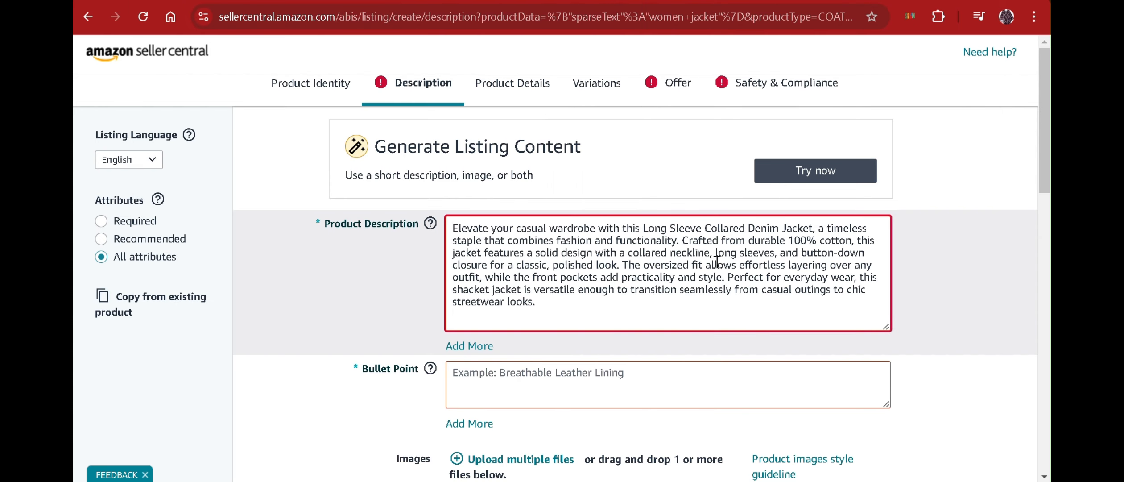
Enter "Material: Made with 100% cotton for durability and breathability. The soft pol" as the first bullet point and add another bullet field.
scroll(801, 264, down, 3)
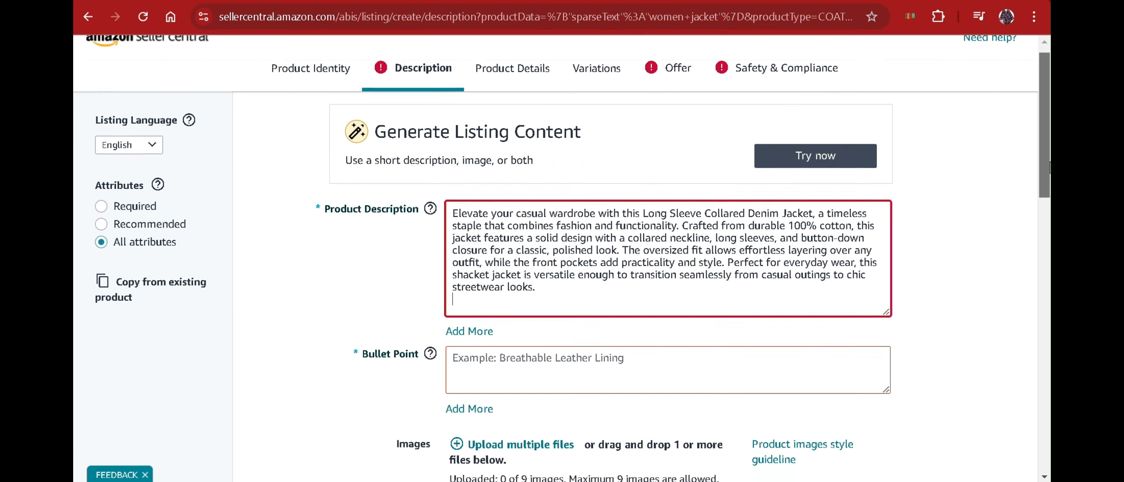
drag(1050, 195, 1044, 211)
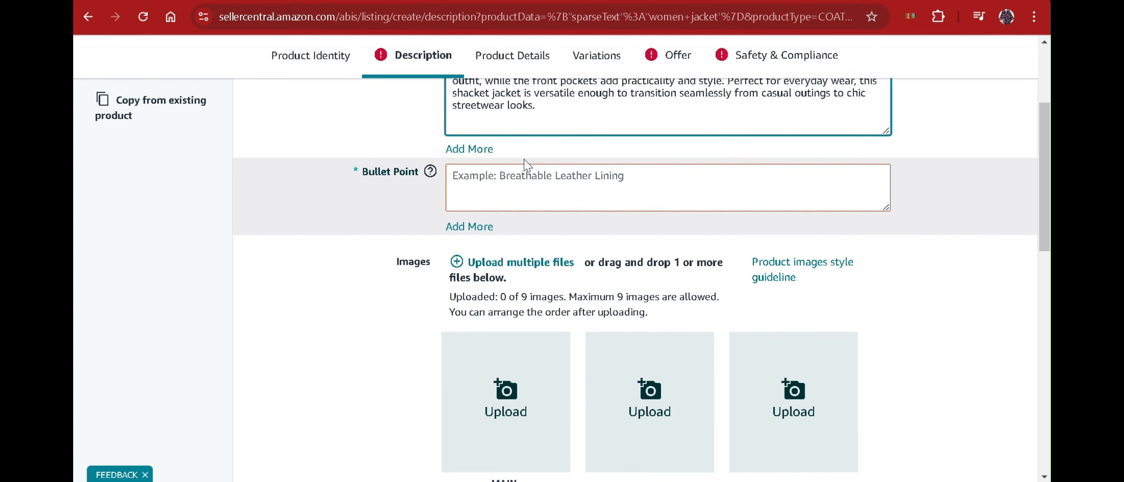
click(527, 165)
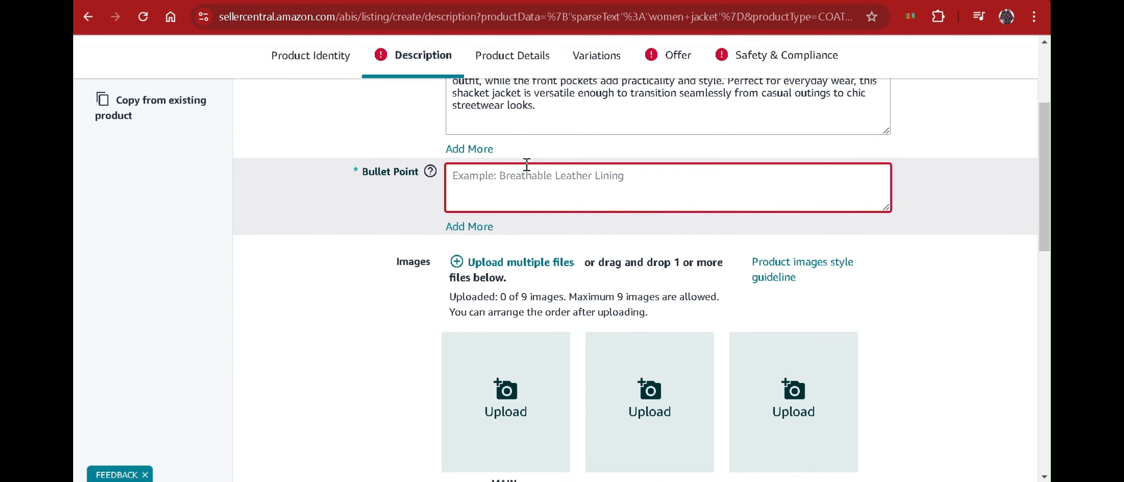
text(Material:)
key(Return)
text(Made with 100% cotton for durability and breathability. The soft pol)
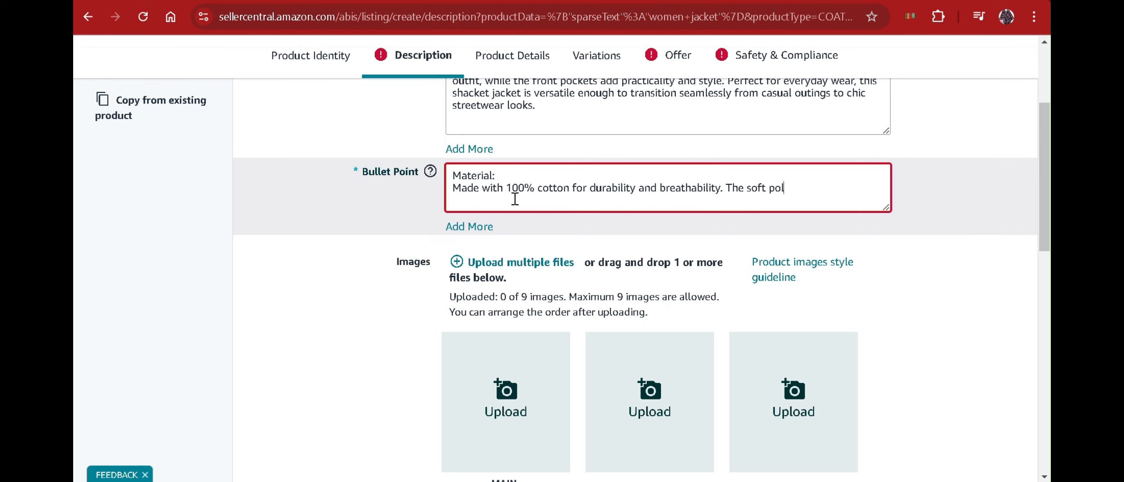
click(454, 187)
key(BackSpace)
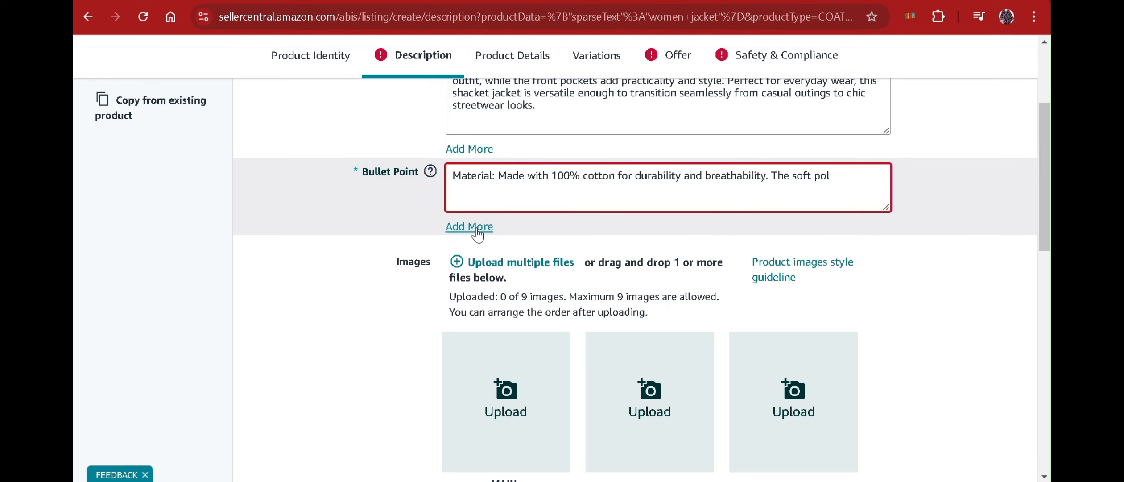
click(475, 227)
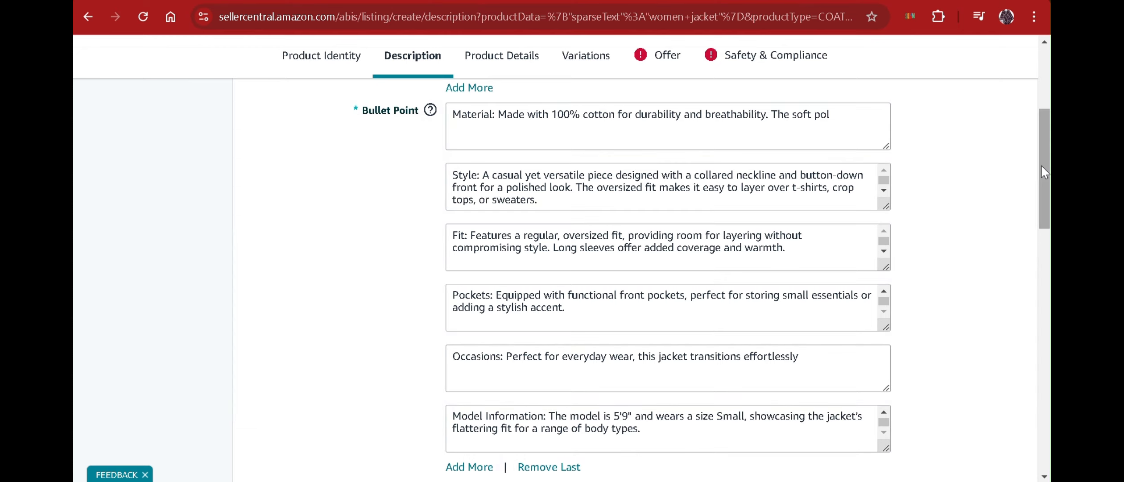
Upload Olive Jacket 1, 2, 3, 5 and unnumbered plus Sand Jacket 1, 5, 6 and unnumbered as listing images, making the unnumbered Olive image the main one.
drag(1044, 173, 1046, 279)
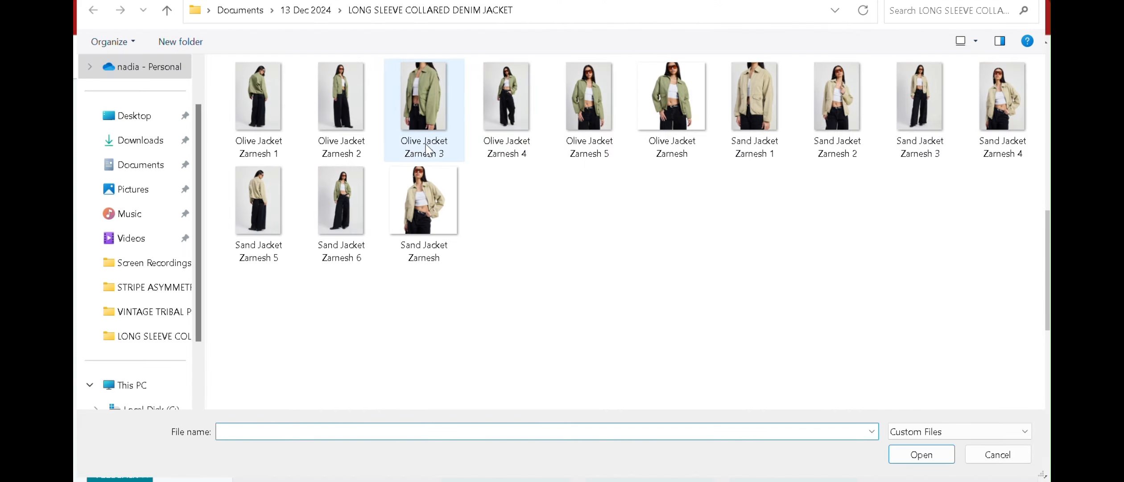
click(420, 221)
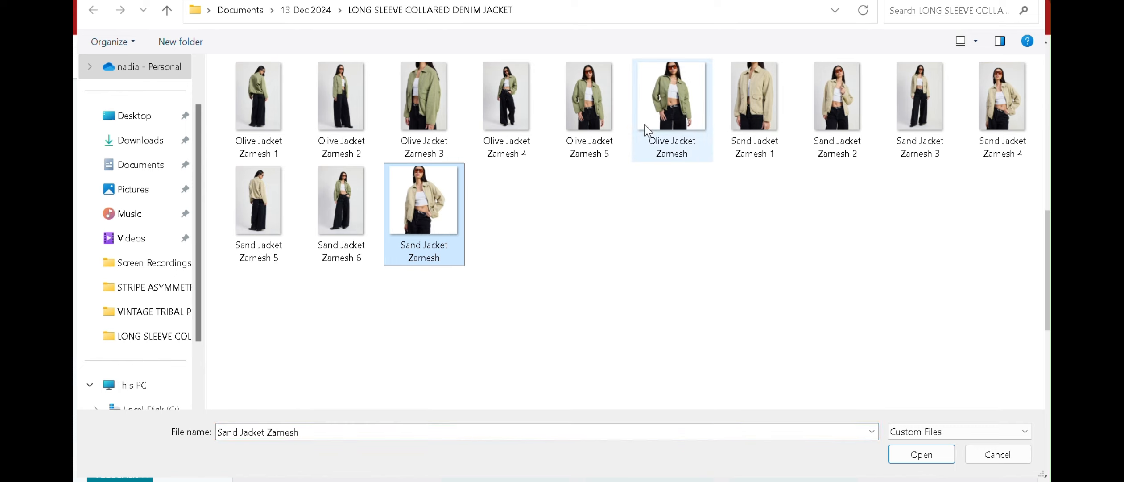
ctrl+click(663, 108)
ctrl+click(587, 117)
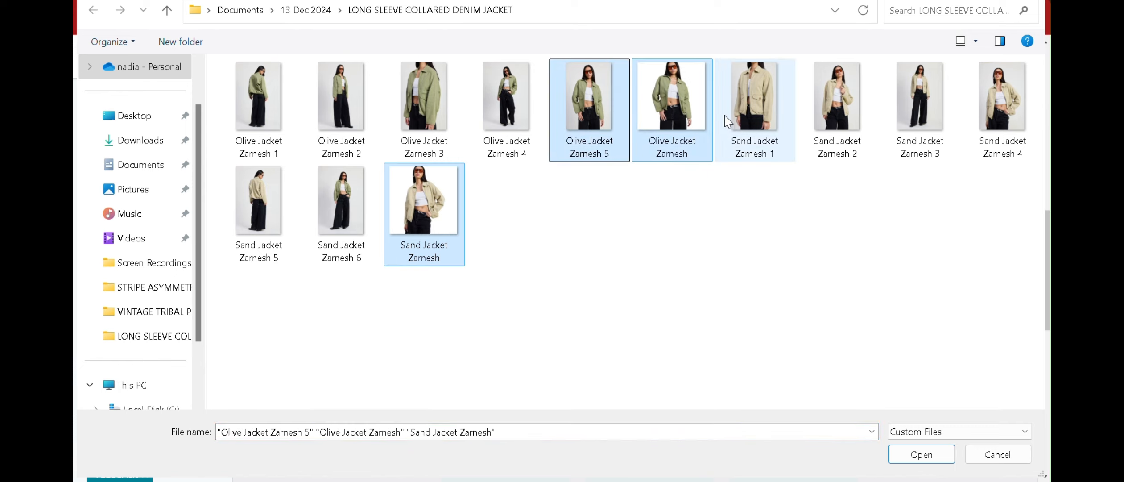
ctrl+click(742, 109)
ctrl+click(436, 126)
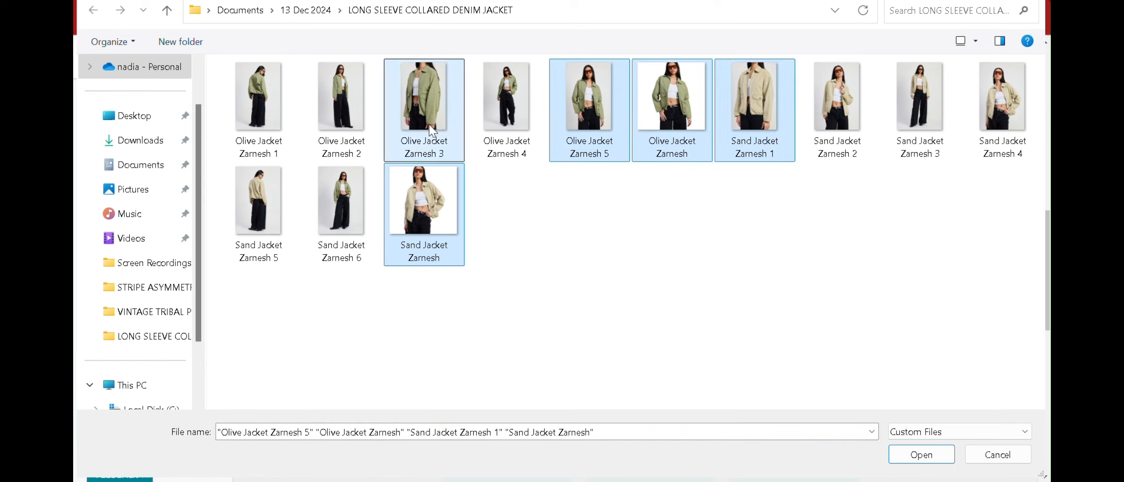
ctrl+click(336, 116)
ctrl+click(252, 105)
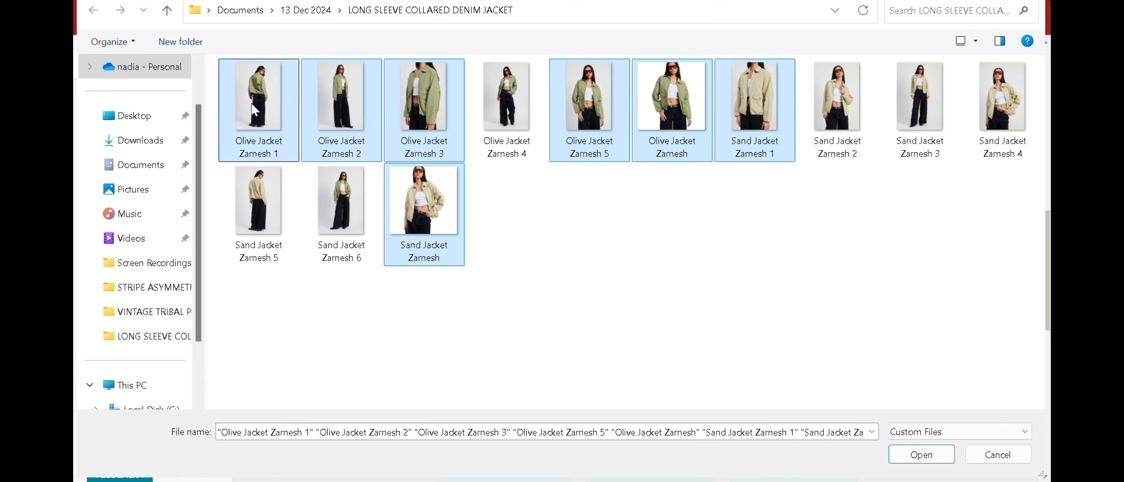
ctrl+click(339, 213)
ctrl+click(258, 200)
key(Return)
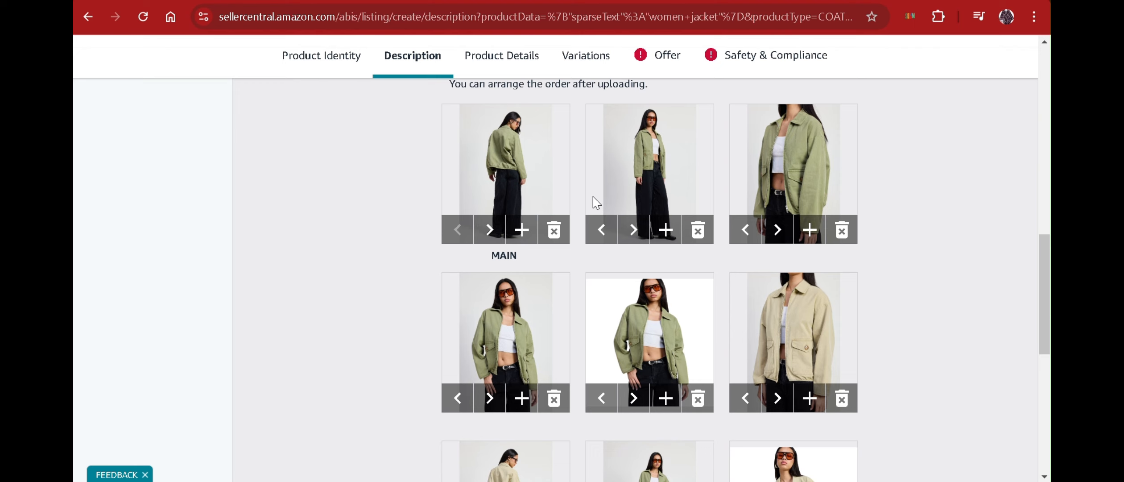
drag(662, 324, 585, 184)
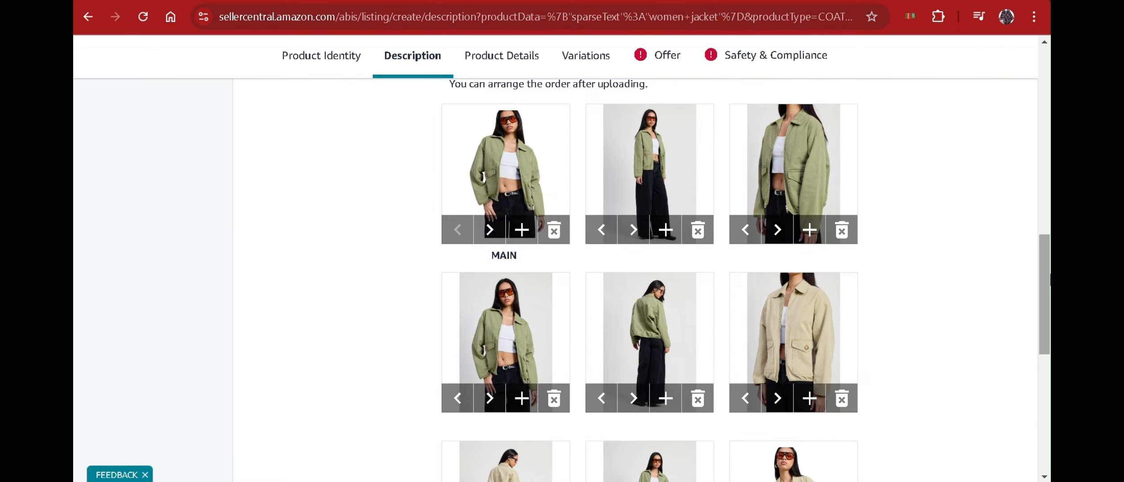
mouse_move(1045, 277)
mouse_down()
mouse_move(1045, 336)
mouse_move(1043, 273)
mouse_up()
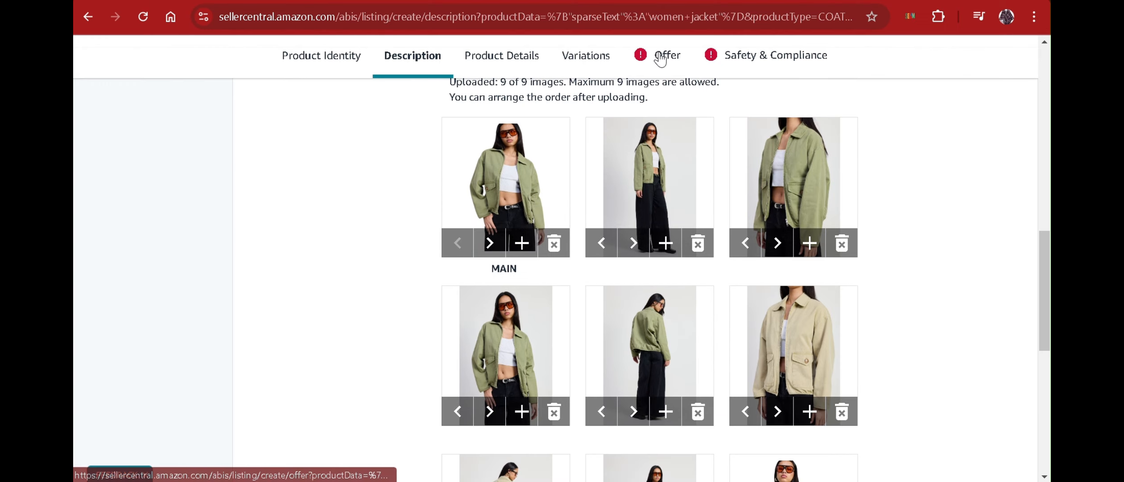
Enter the List Price in the jacket listing's offer details.
click(664, 56)
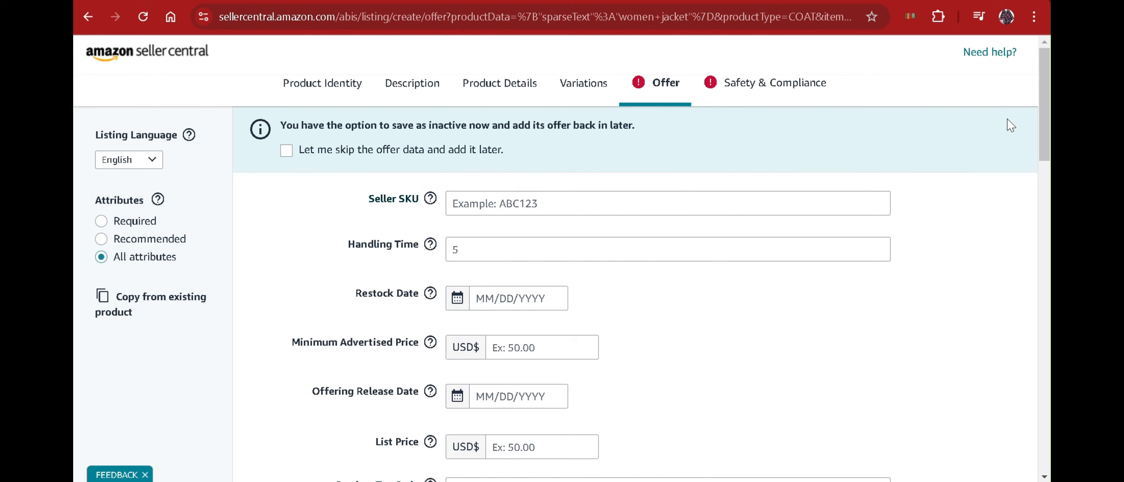
drag(1046, 118, 987, 178)
click(575, 190)
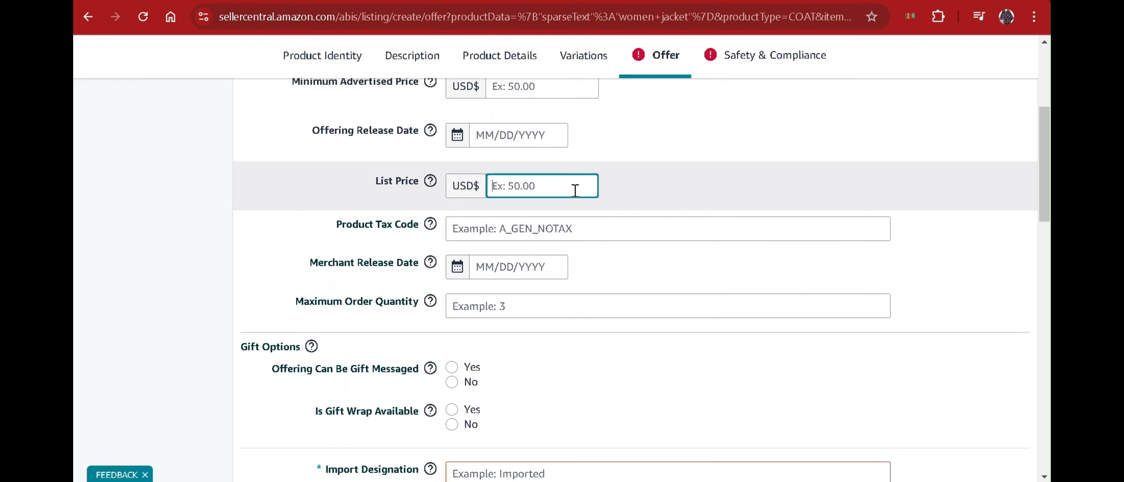
text(0)
Set the offer's Import Designation to Imported and its Fulfillment Channel to "I will ship this item myself" (Merchant Fulfilled).
drag(1043, 184, 870, 249)
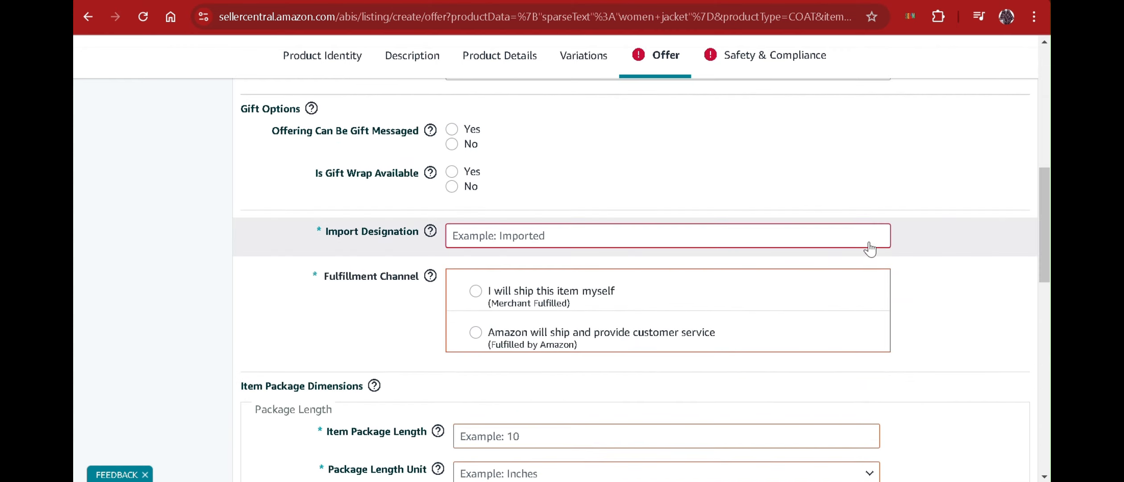
click(774, 250)
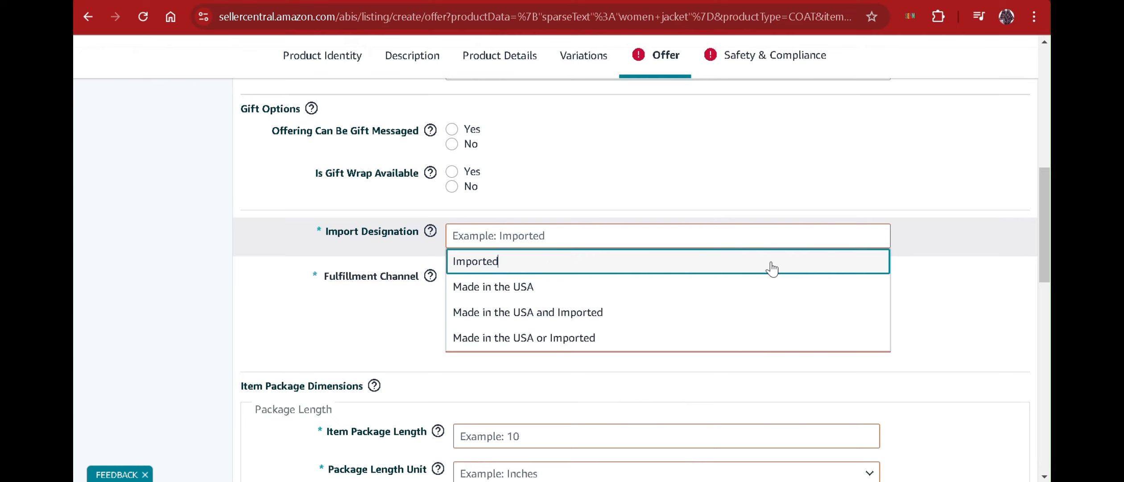
key(Return)
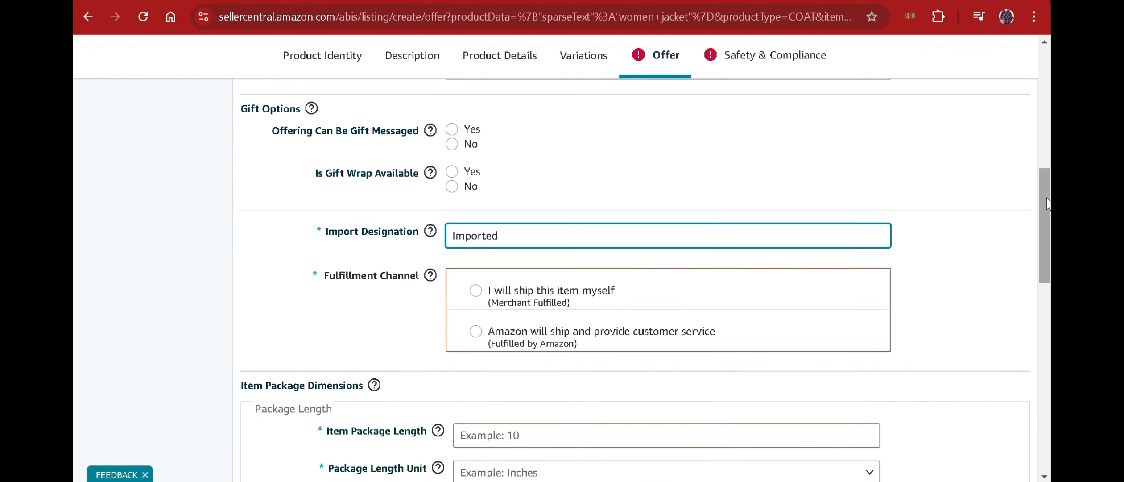
scroll(980, 228, down, 2)
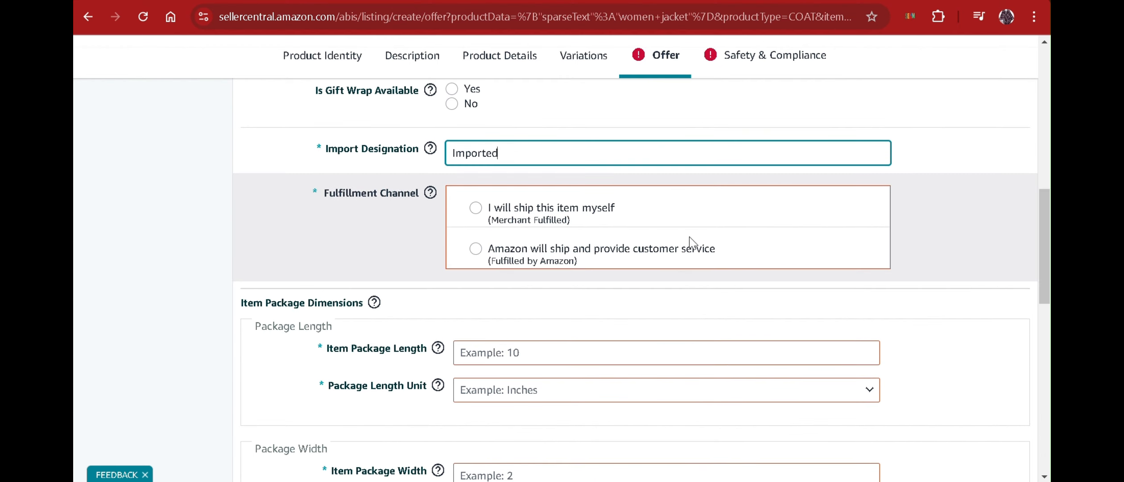
click(476, 209)
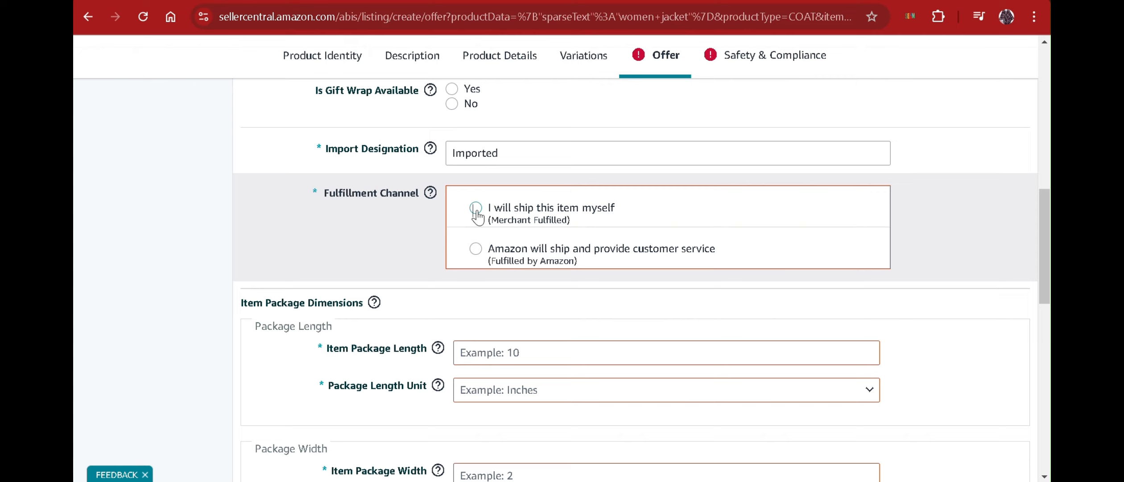
click(545, 227)
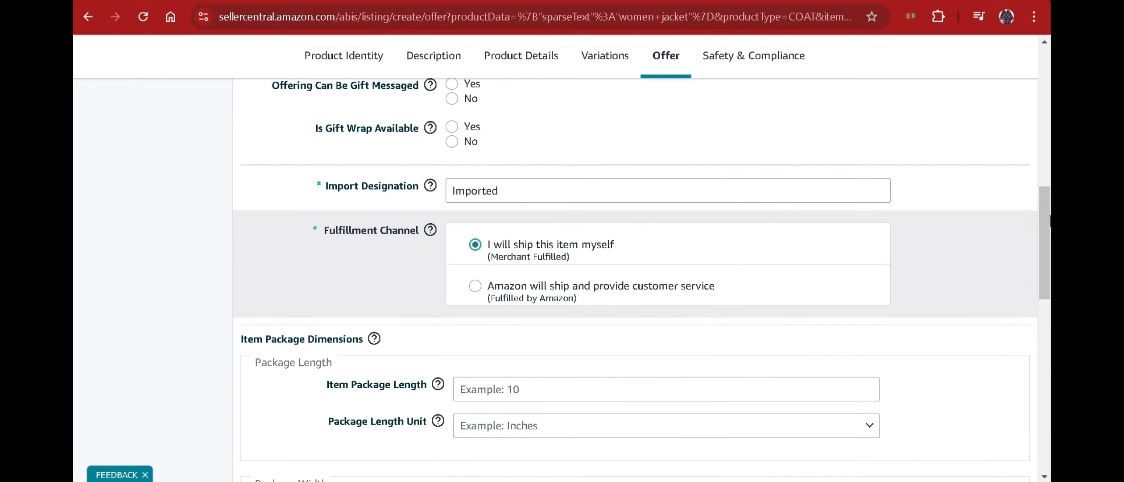
Change the Country/Region of Origin to Unknown in the listing's Safety & Compliance details.
scroll(597, 277, down, 10)
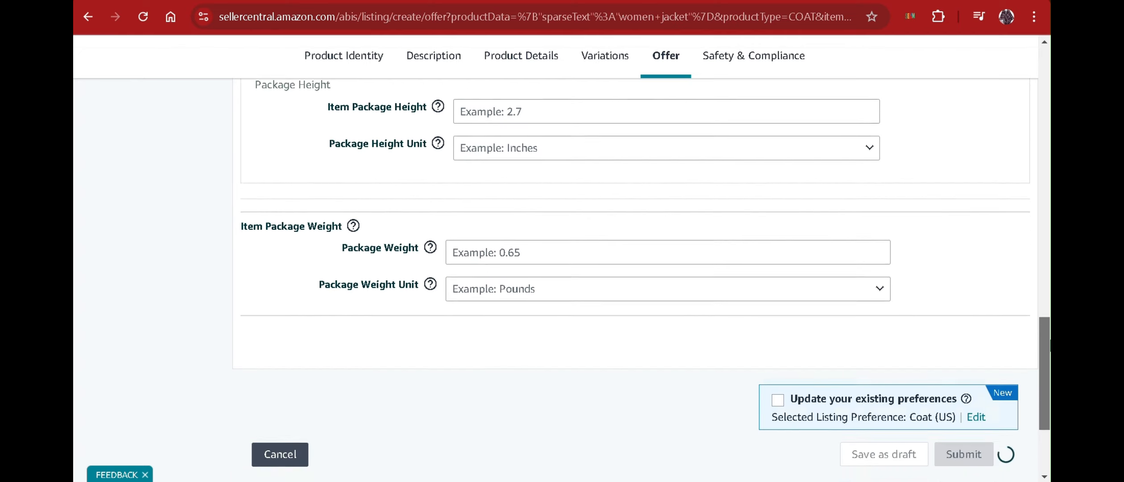
scroll(1039, 240, up, 8)
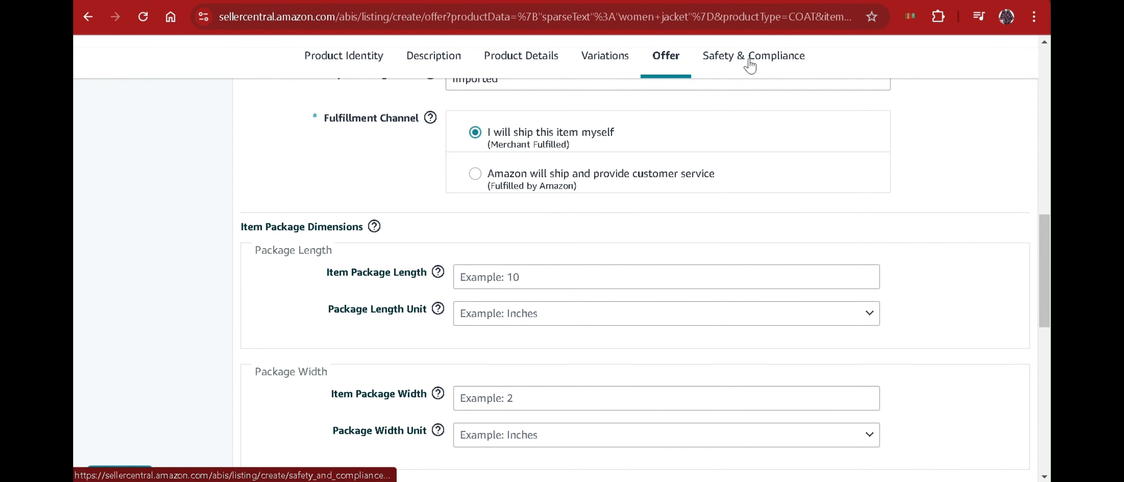
click(749, 60)
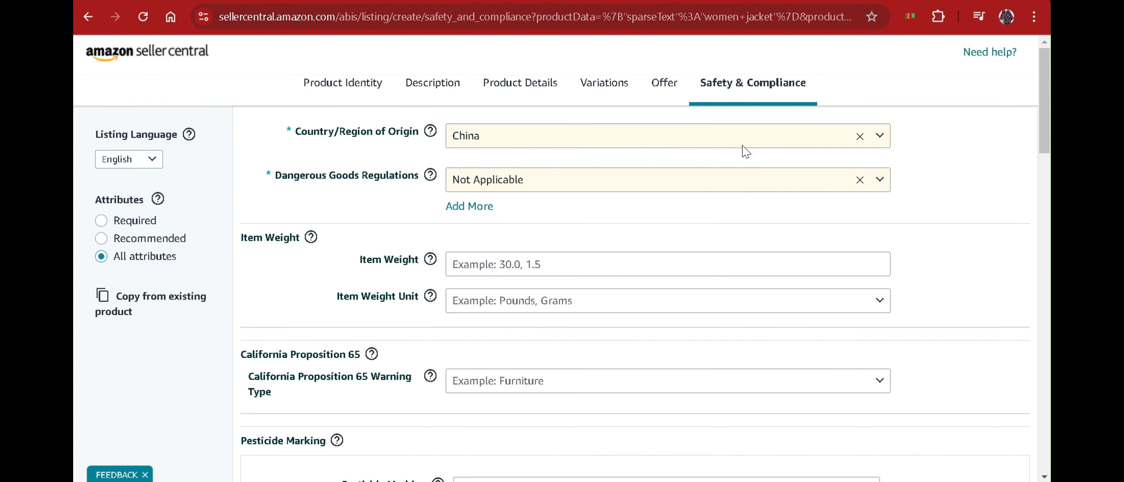
click(880, 136)
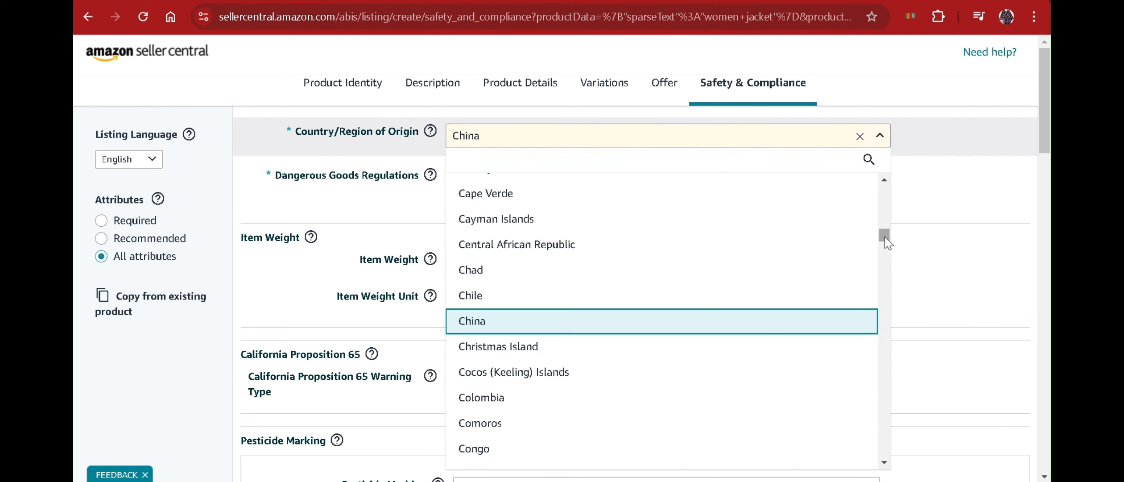
drag(885, 235, 886, 449)
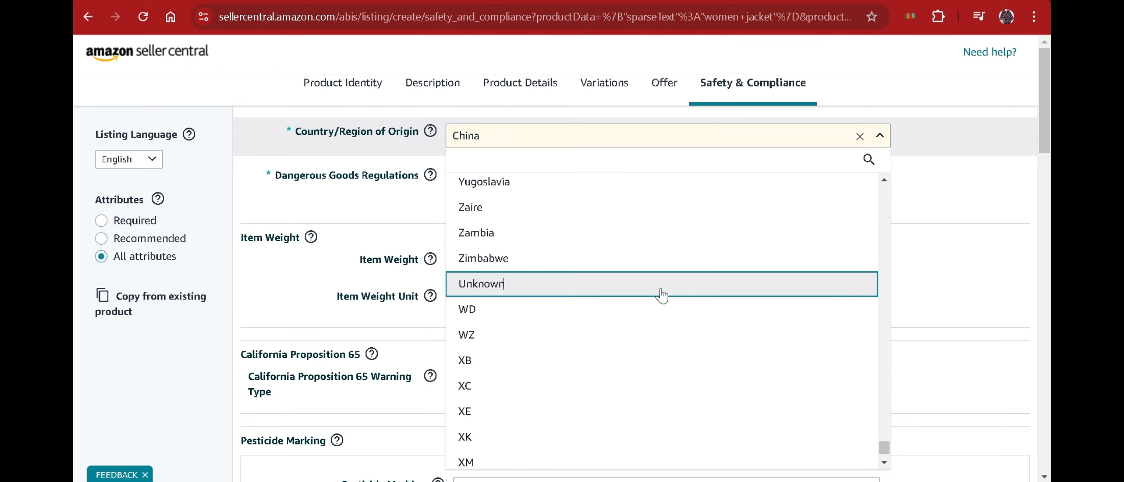
click(662, 285)
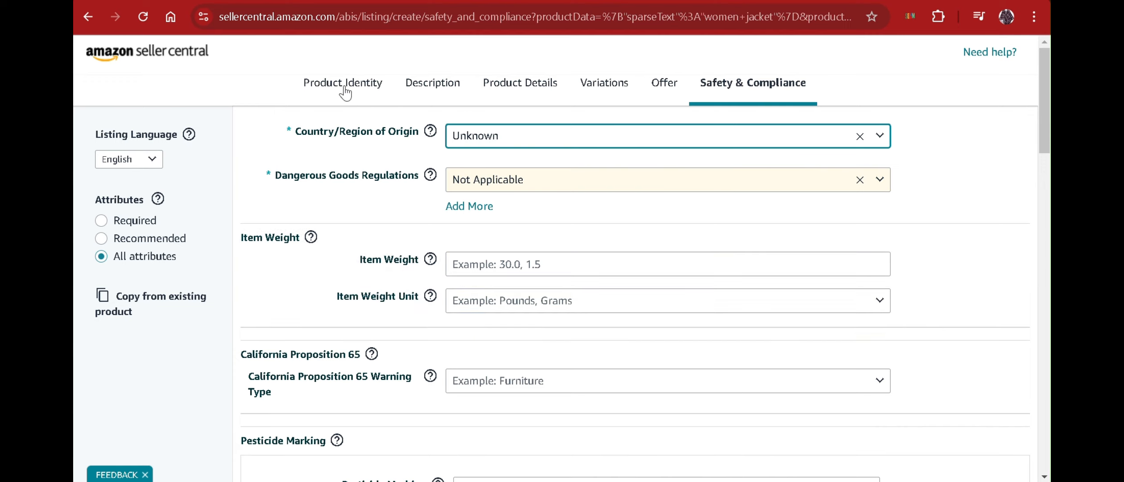
Recheck the Product Identity and Description pages, submit the jacket listing and close the submission dialog without leaving feedback.
click(345, 91)
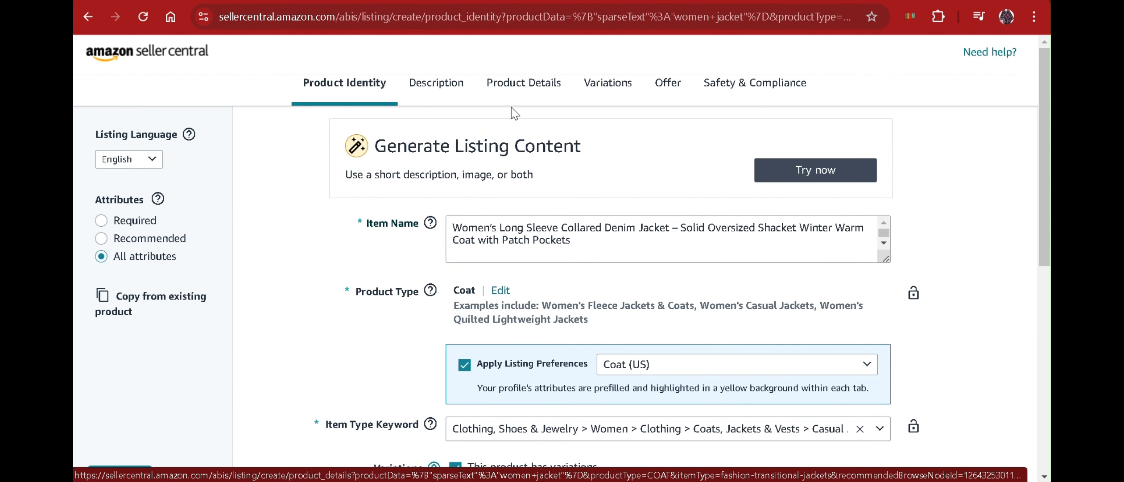
click(436, 87)
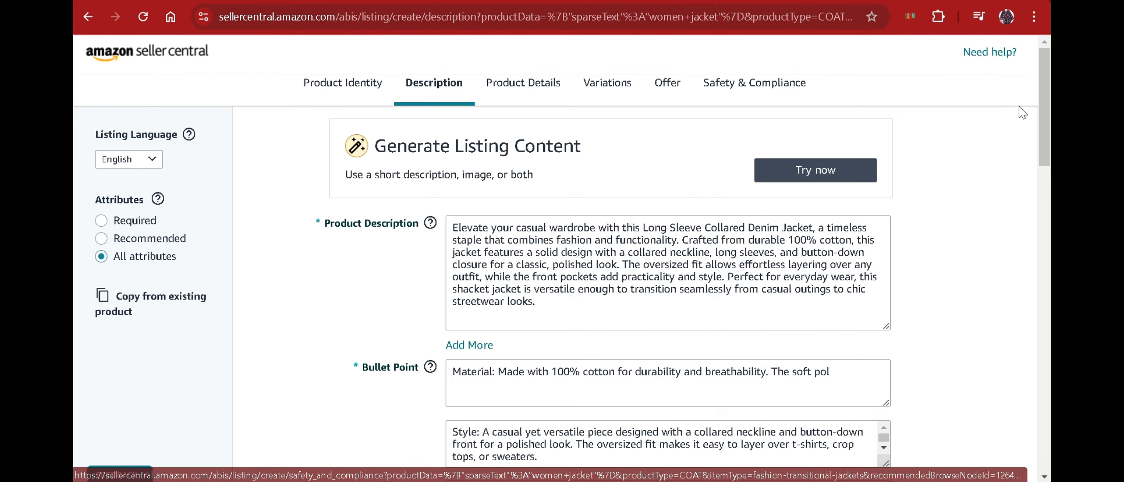
drag(1048, 111, 1008, 410)
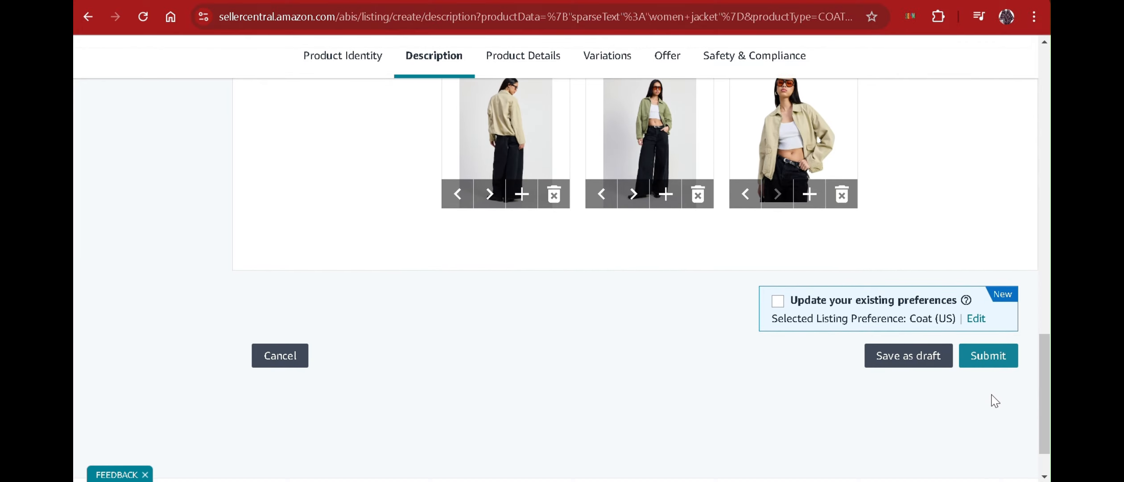
click(987, 356)
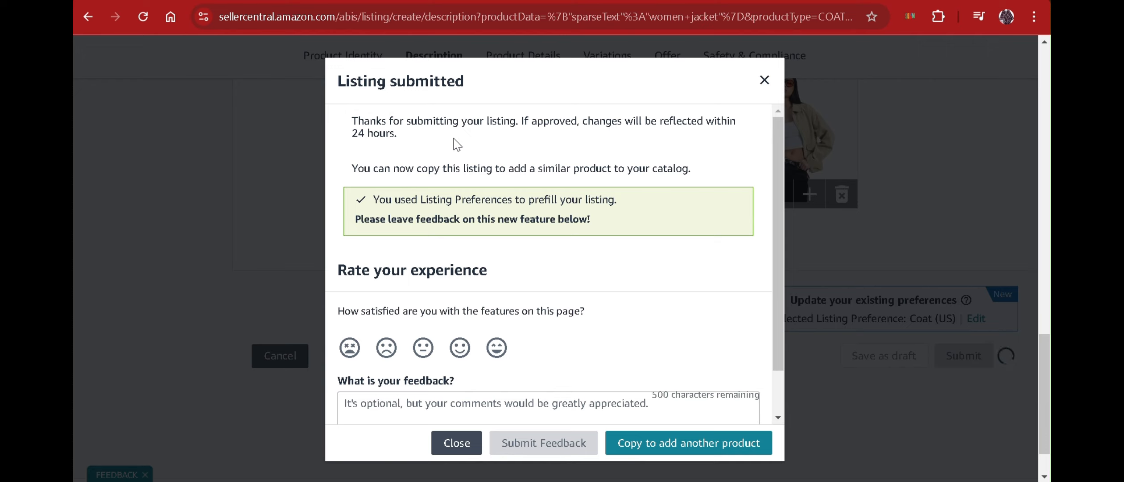
click(456, 443)
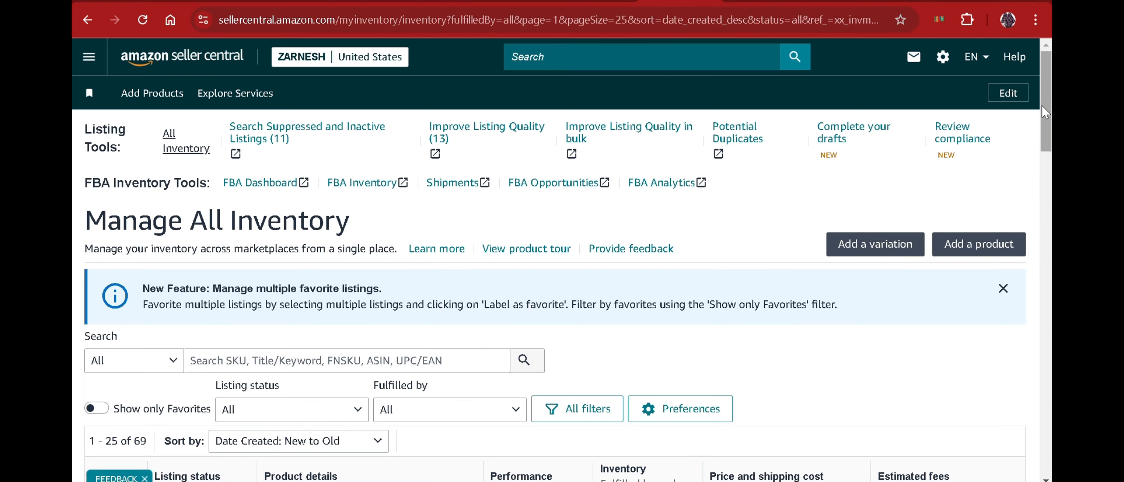
Expand the denim jacket's variation family in the inventory to check its variations' status, quantity and price.
drag(1045, 106, 1048, 207)
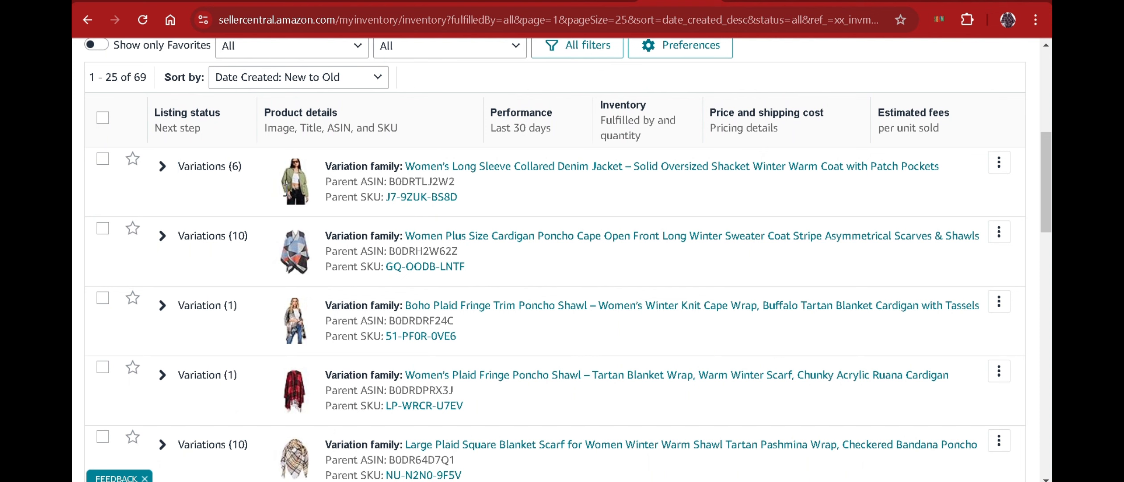
click(155, 160)
click(162, 168)
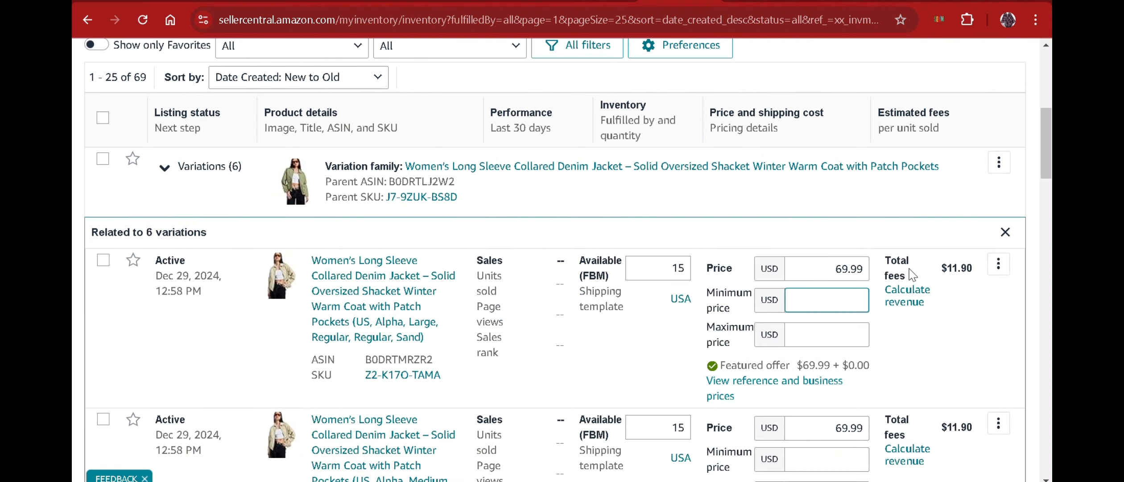
drag(1052, 172, 1050, 144)
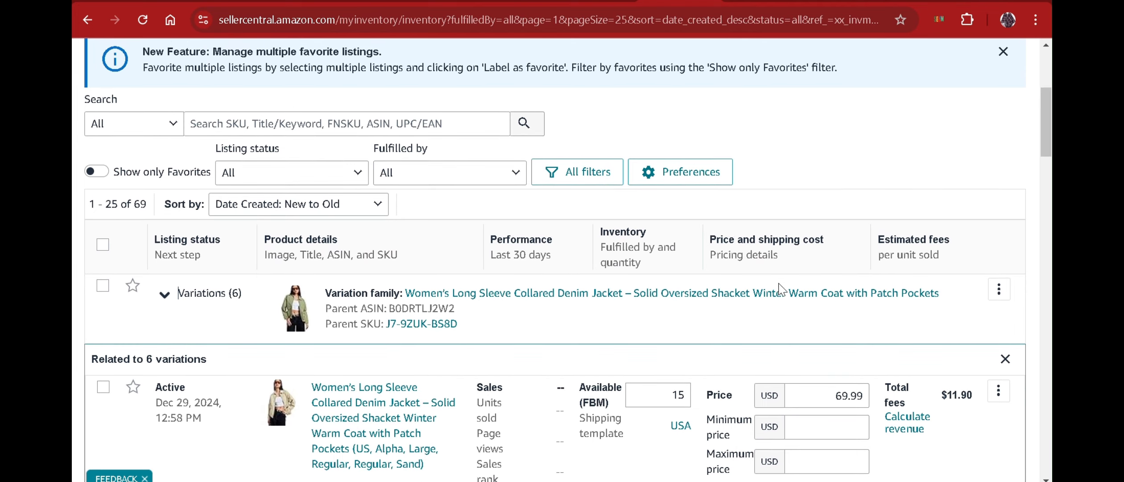
Open the jacket's Amazon product page and examine its images, price, color options, product details and full bullet list.
click(768, 293)
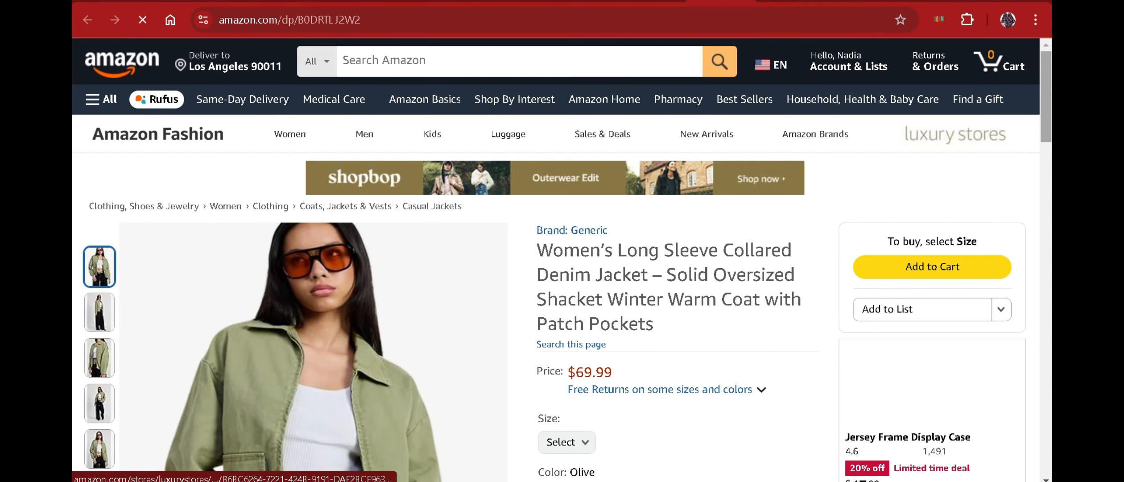
drag(1051, 98, 1051, 125)
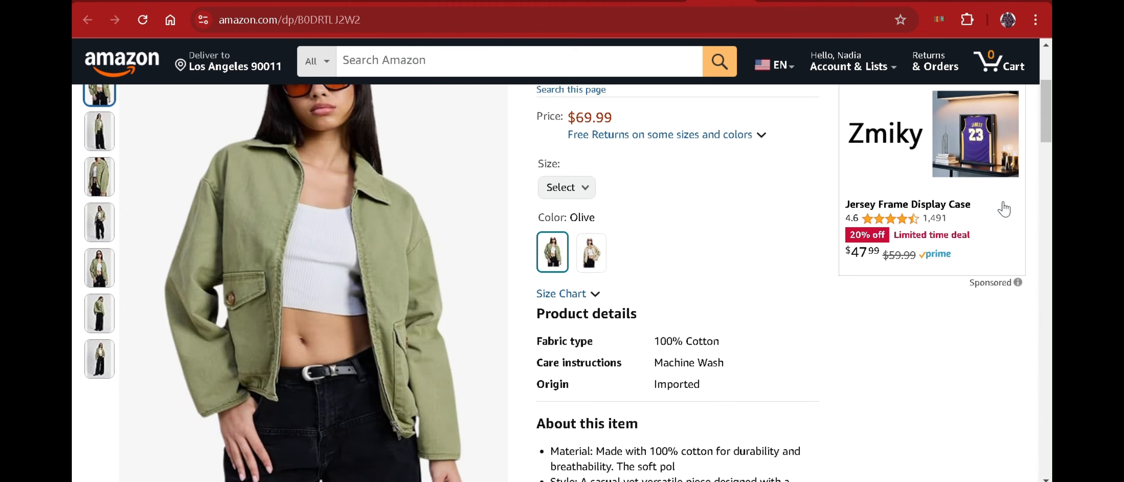
drag(1049, 130, 1050, 162)
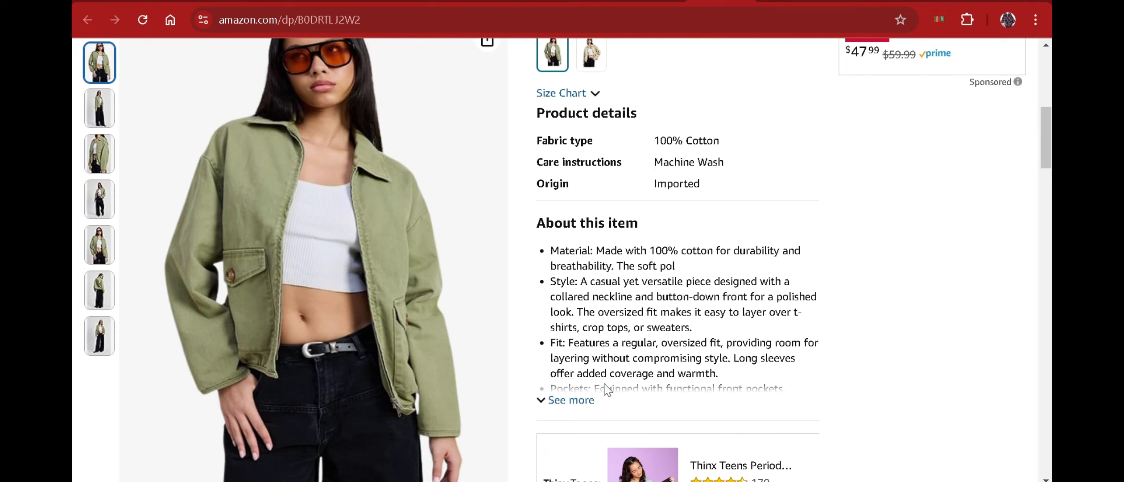
click(587, 400)
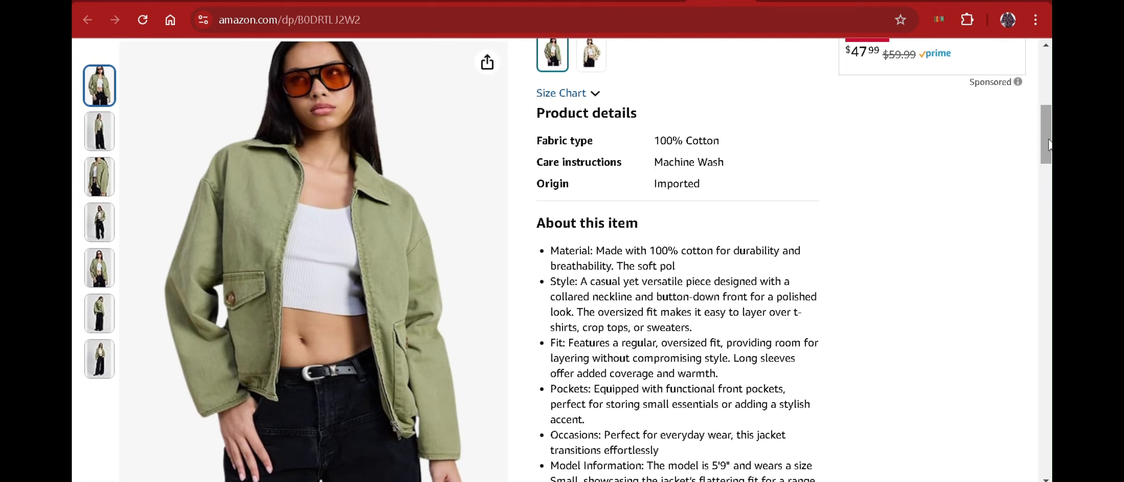
drag(1049, 143, 1049, 103)
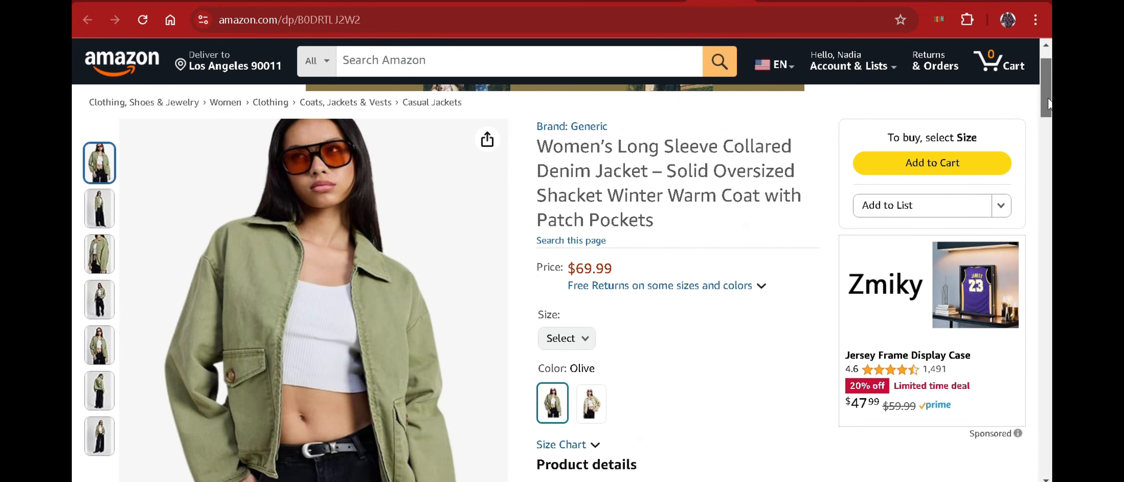